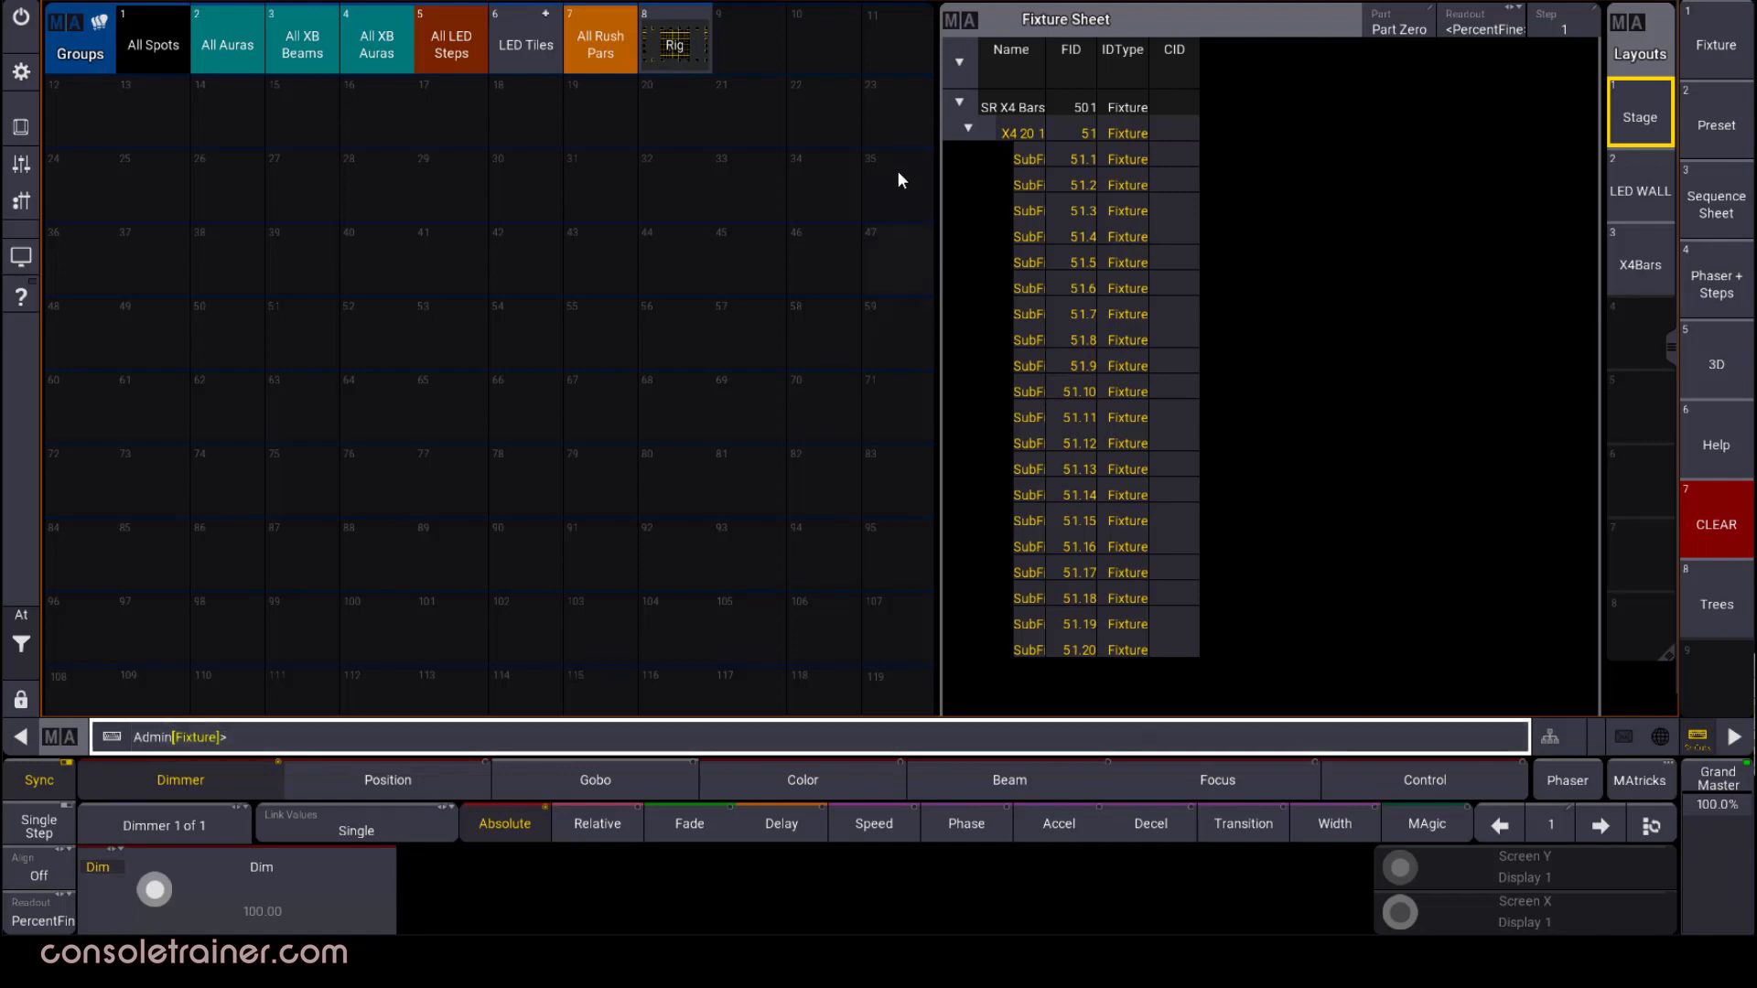
# Store the selected X4 bar sub-fixtures as group 10 in the Groups pool and clear the fixture selection
pyautogui.click(816, 57)
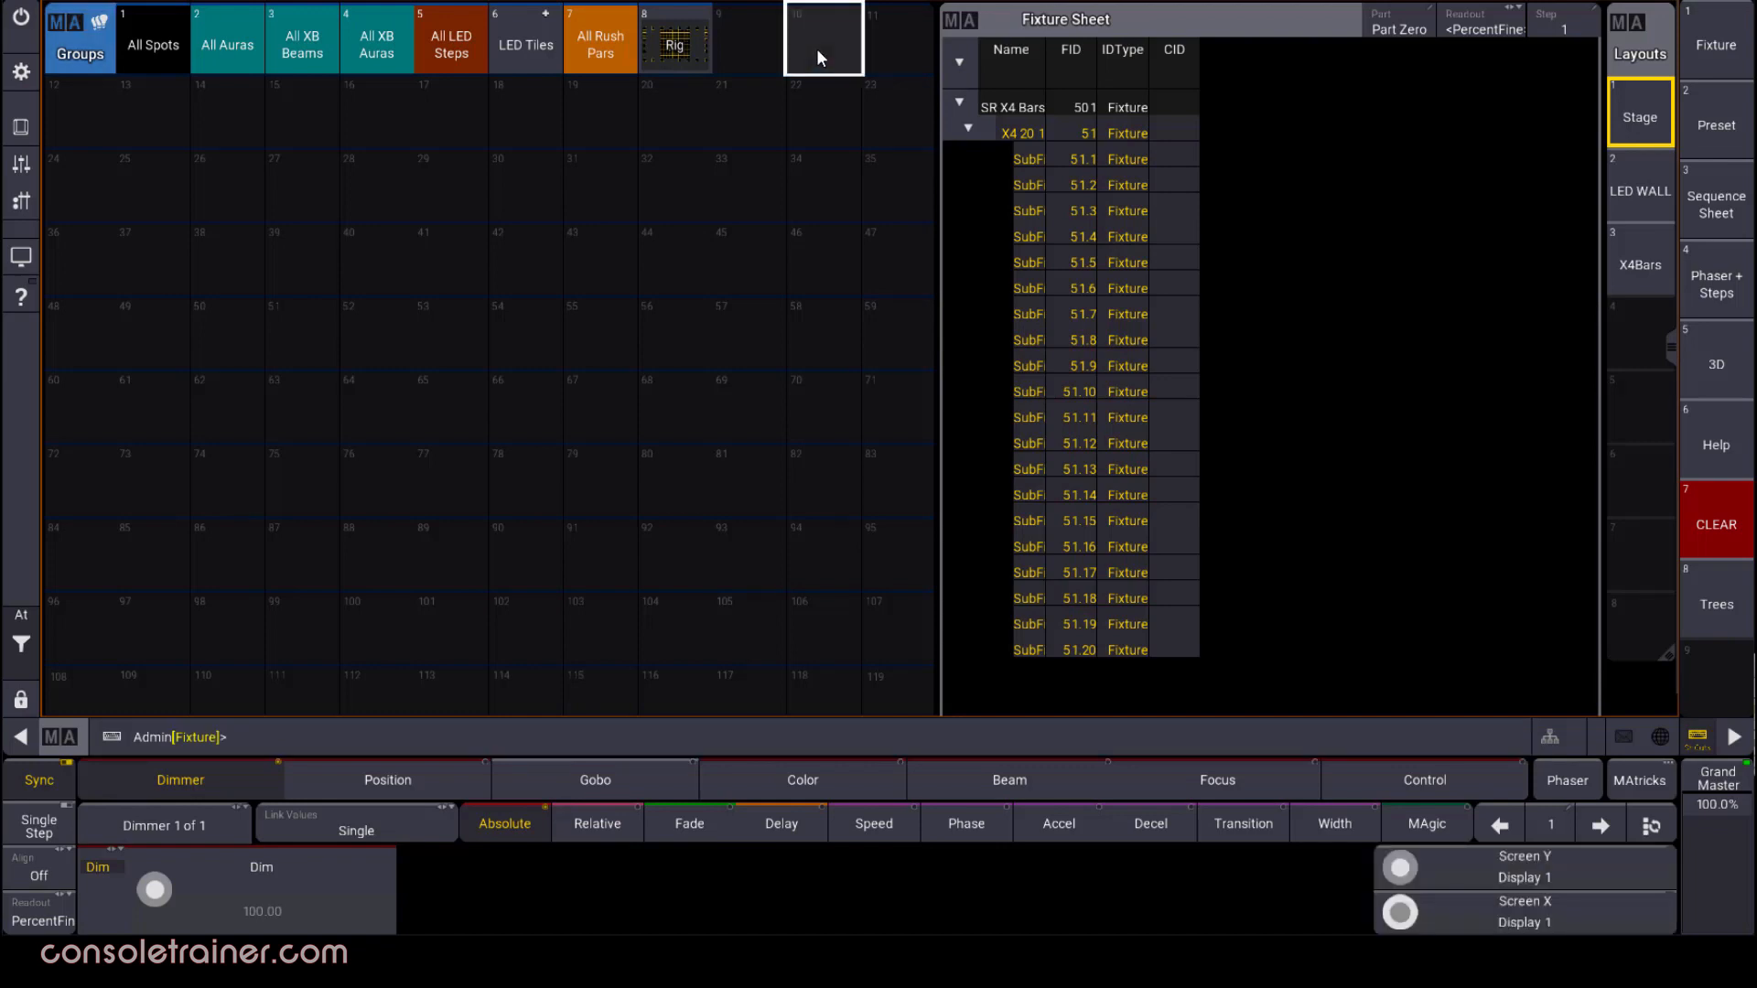
pyautogui.click(21, 641)
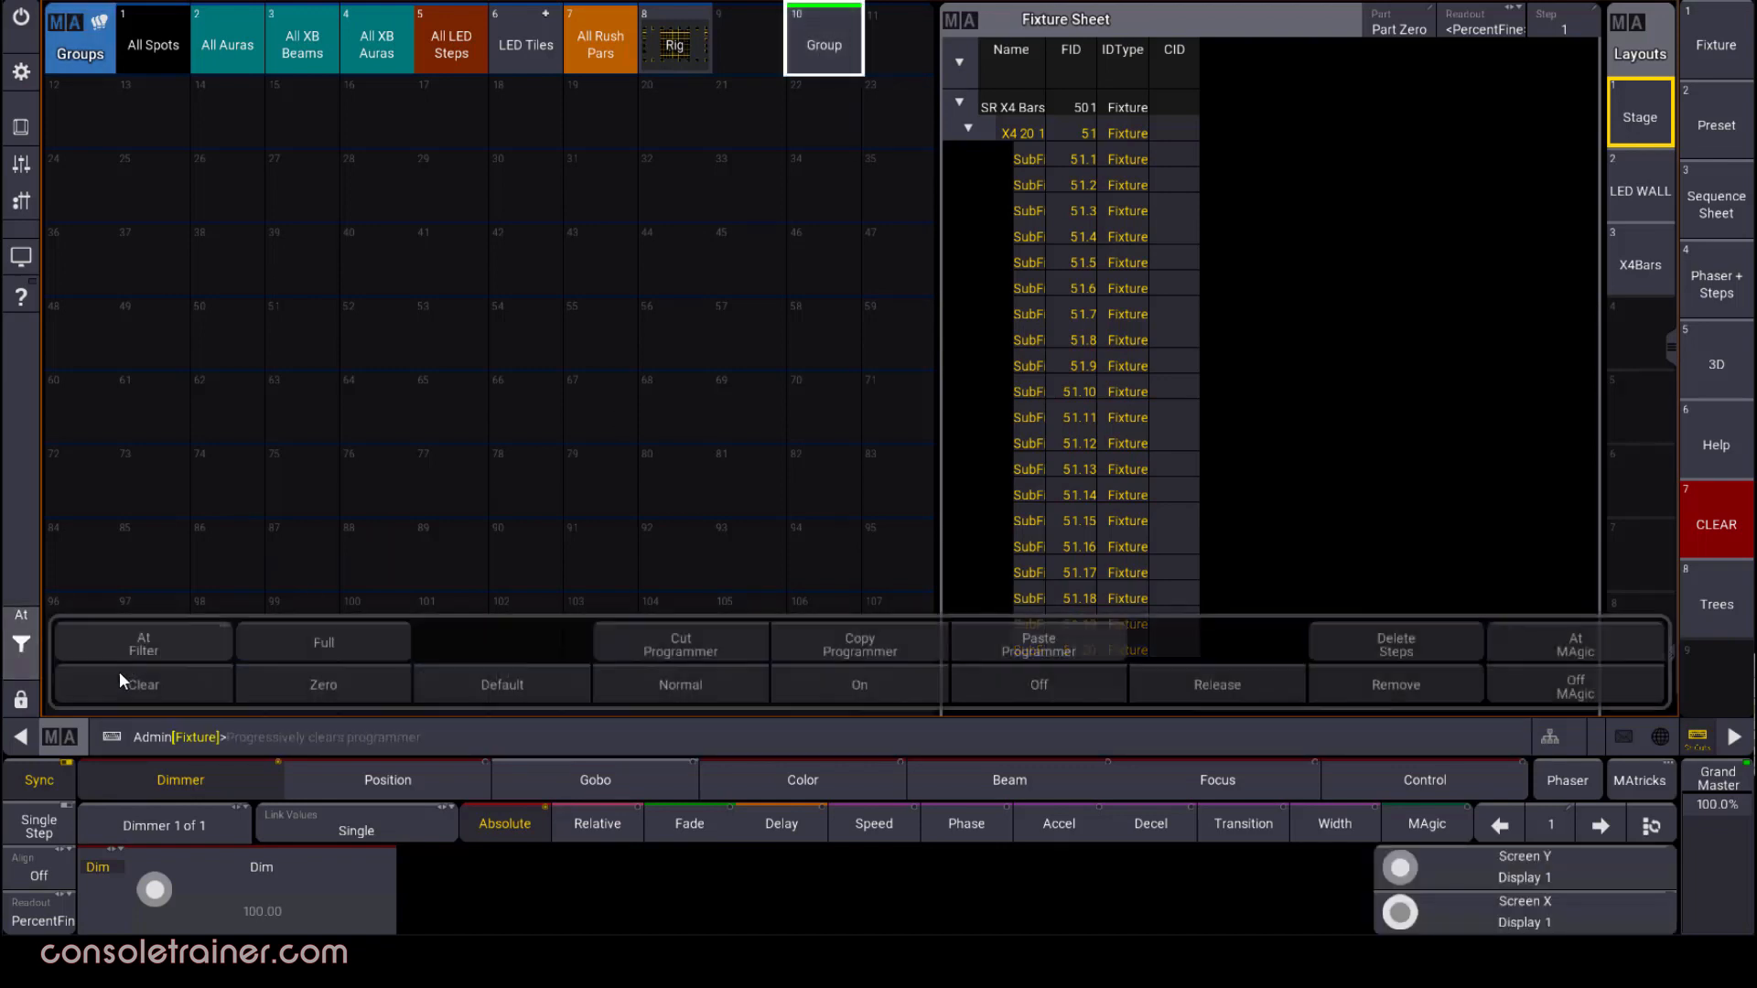
pyautogui.click(144, 685)
# Label group 10 as My Group
pyautogui.click(805, 49)
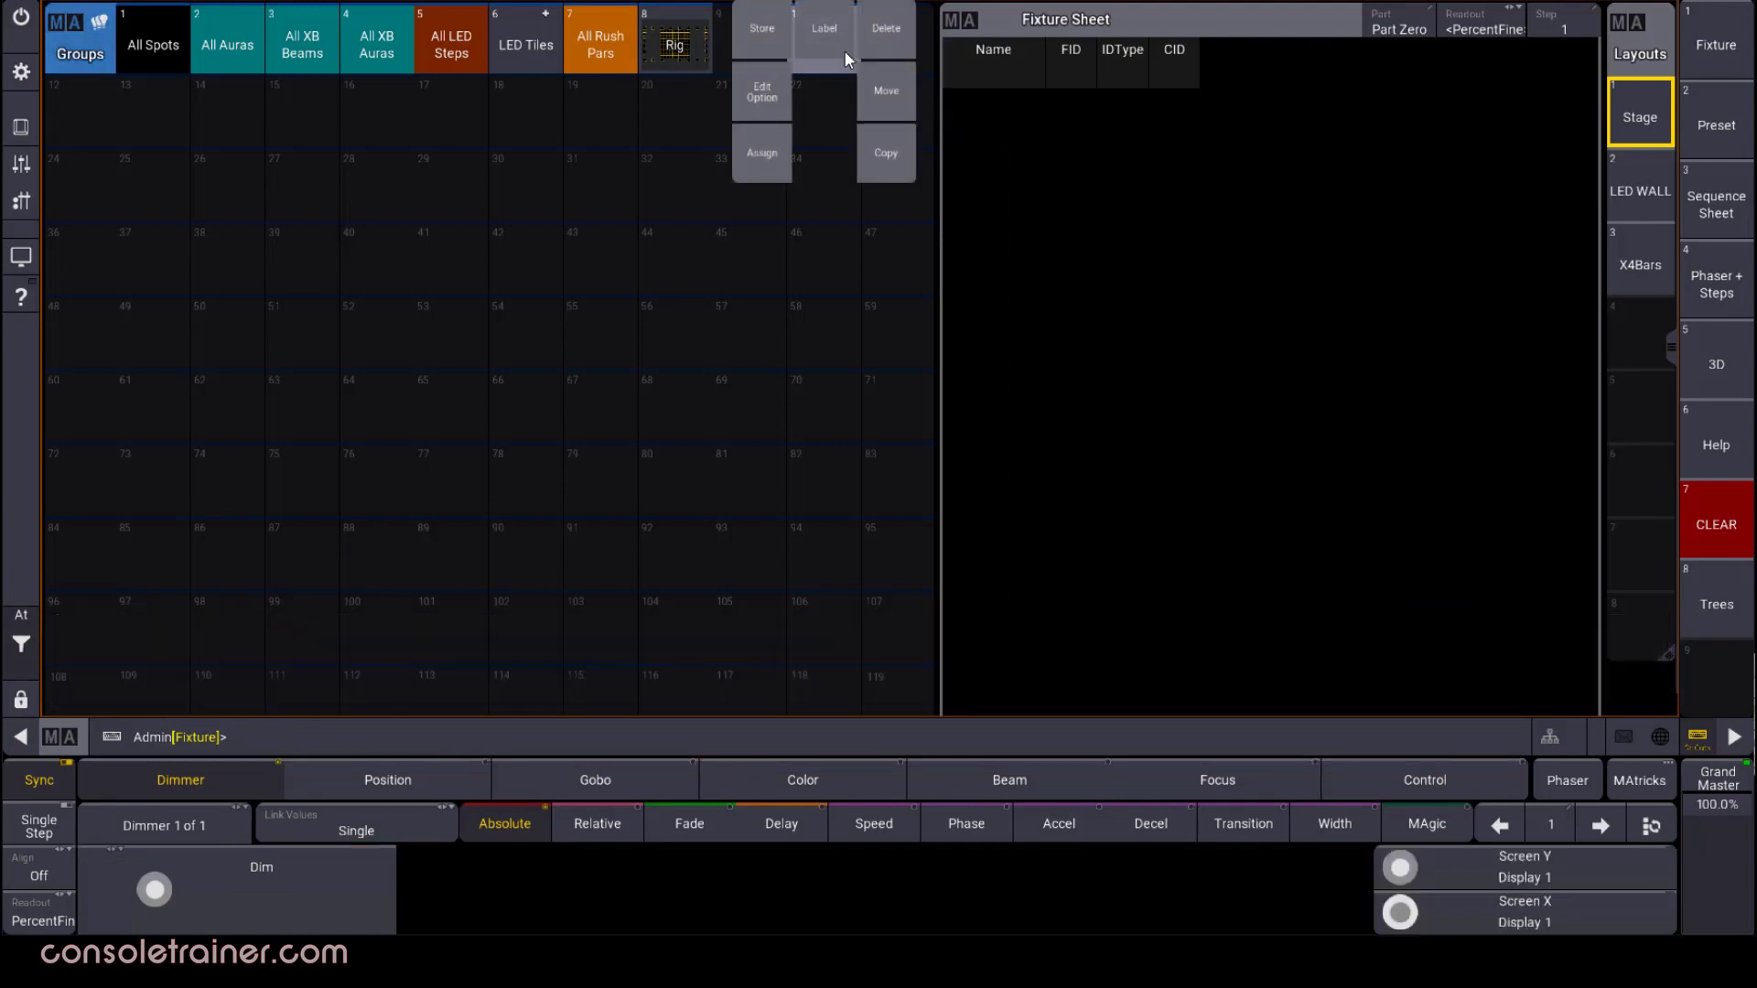
pyautogui.click(835, 28)
pyautogui.write('My Group')
pyautogui.press('Return')
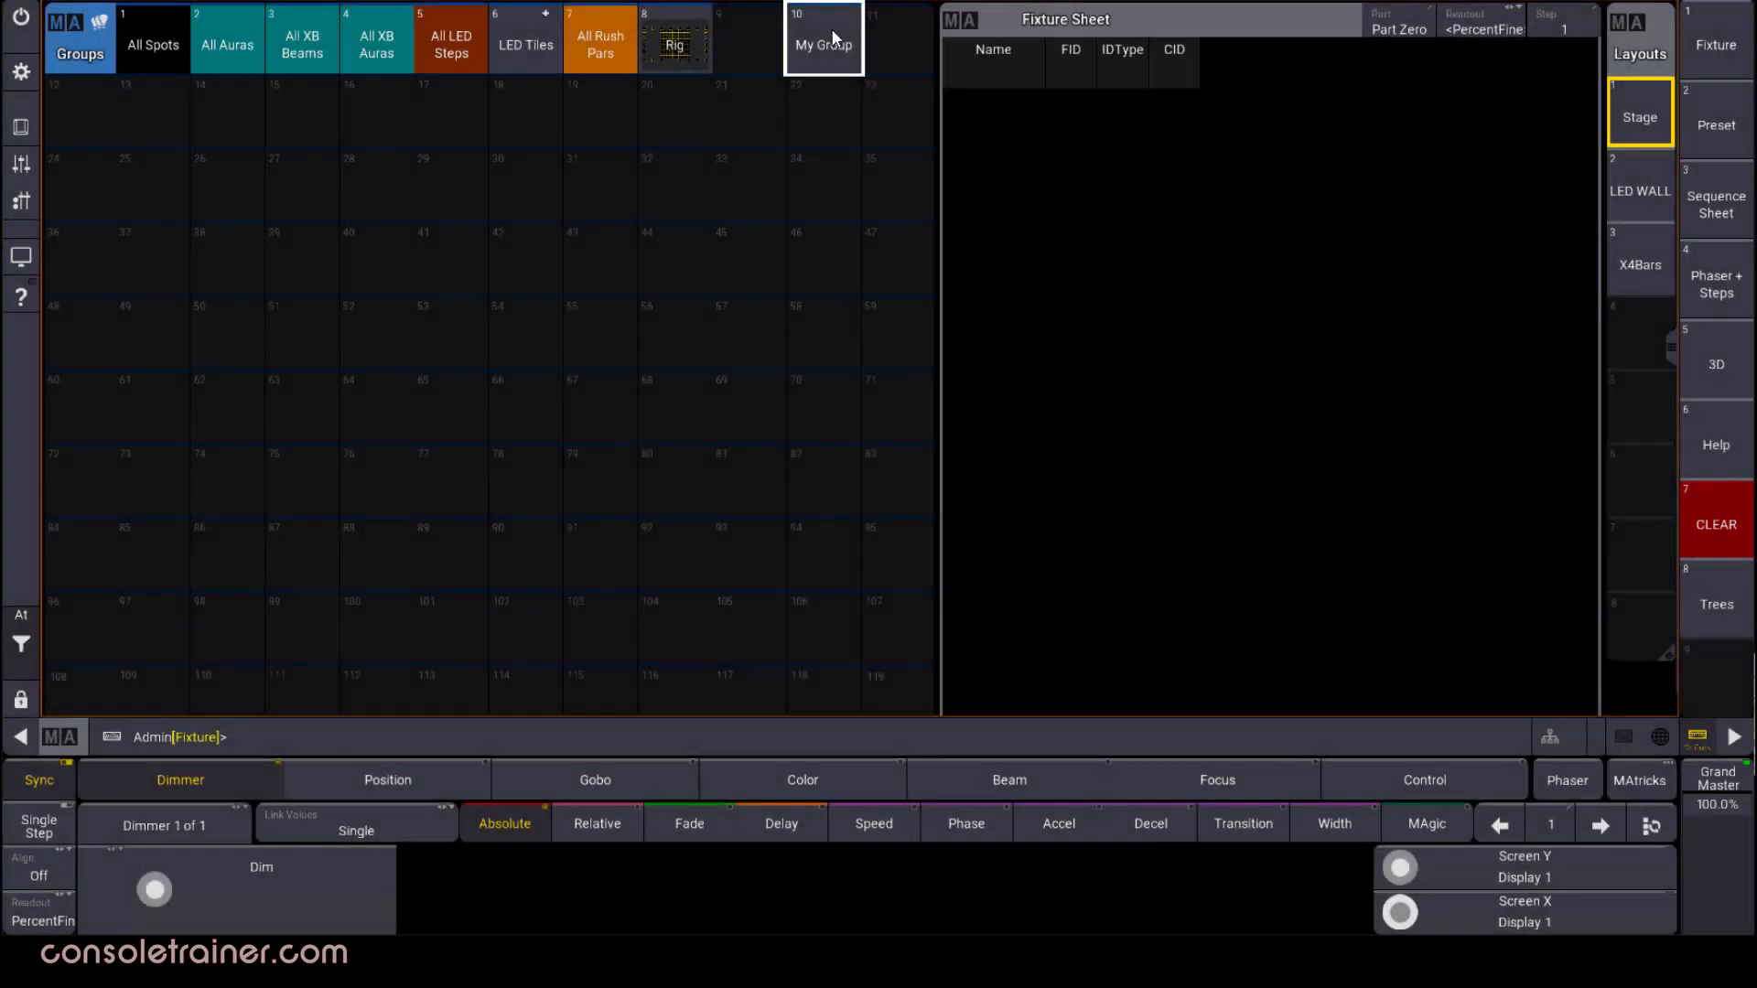
# Select fixture 53, start storing it onto My Group, cancel at the store mode choice and clear the selection
pyautogui.click(545, 734)
pyautogui.write('53')
pyautogui.press('Return')
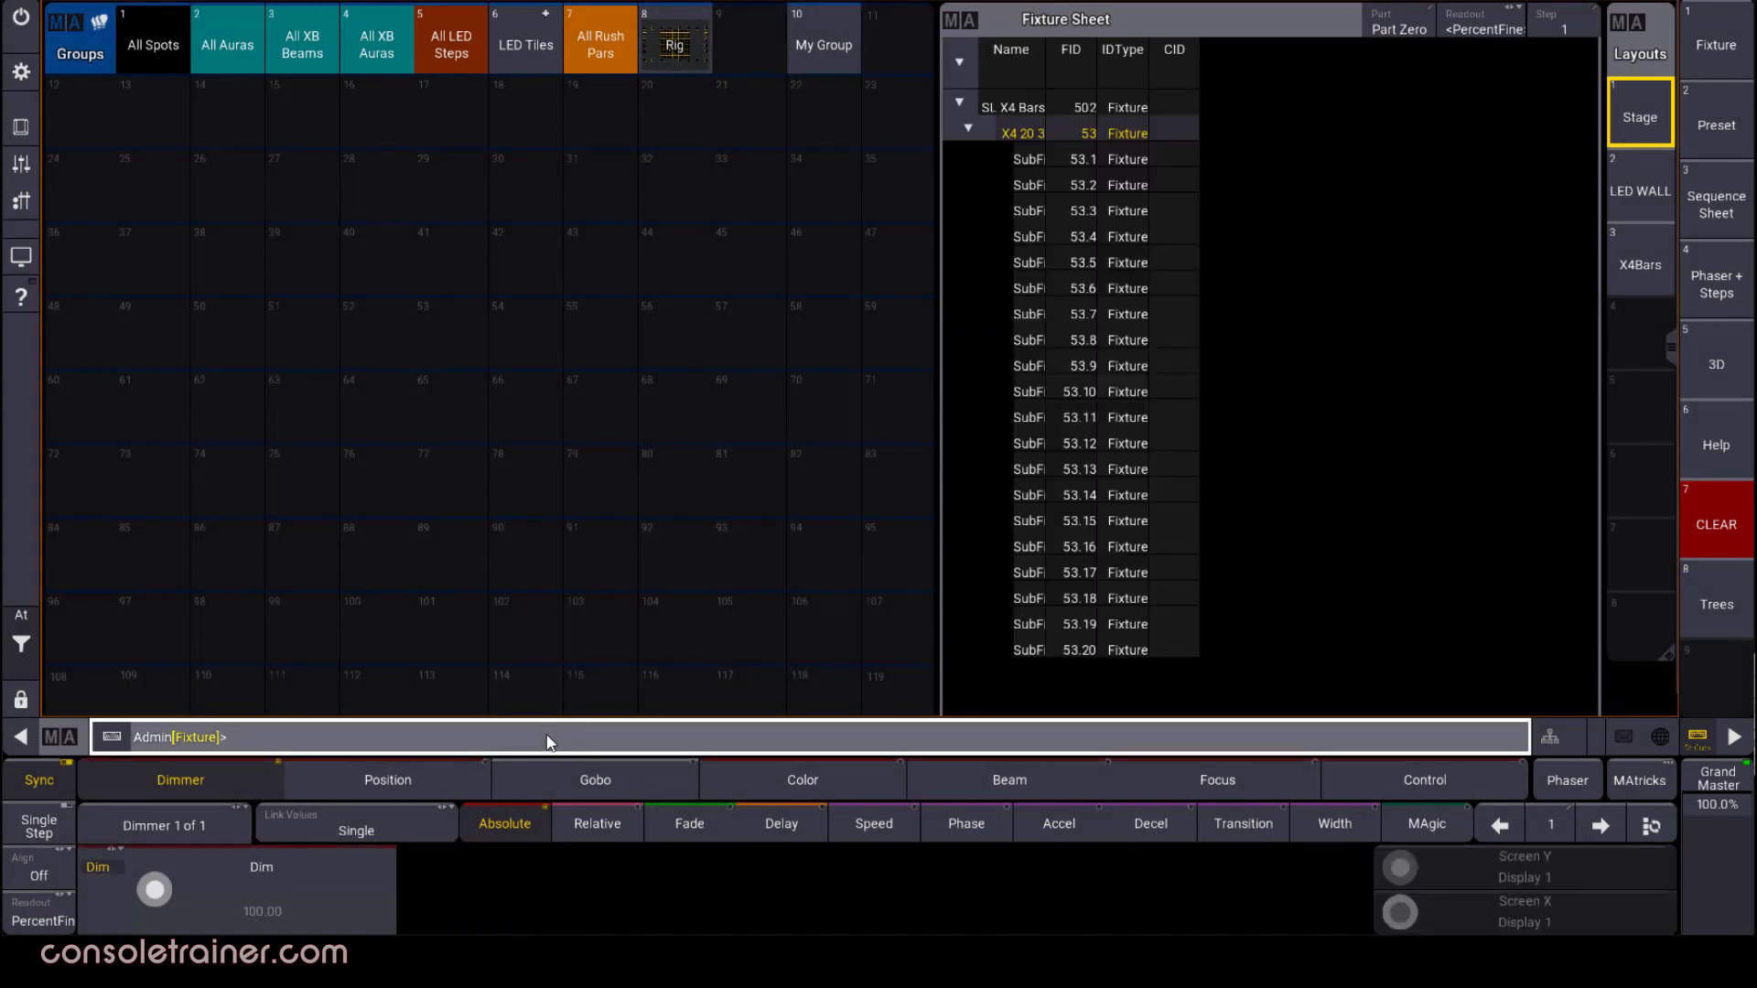
pyautogui.press('s')
pyautogui.click(822, 18)
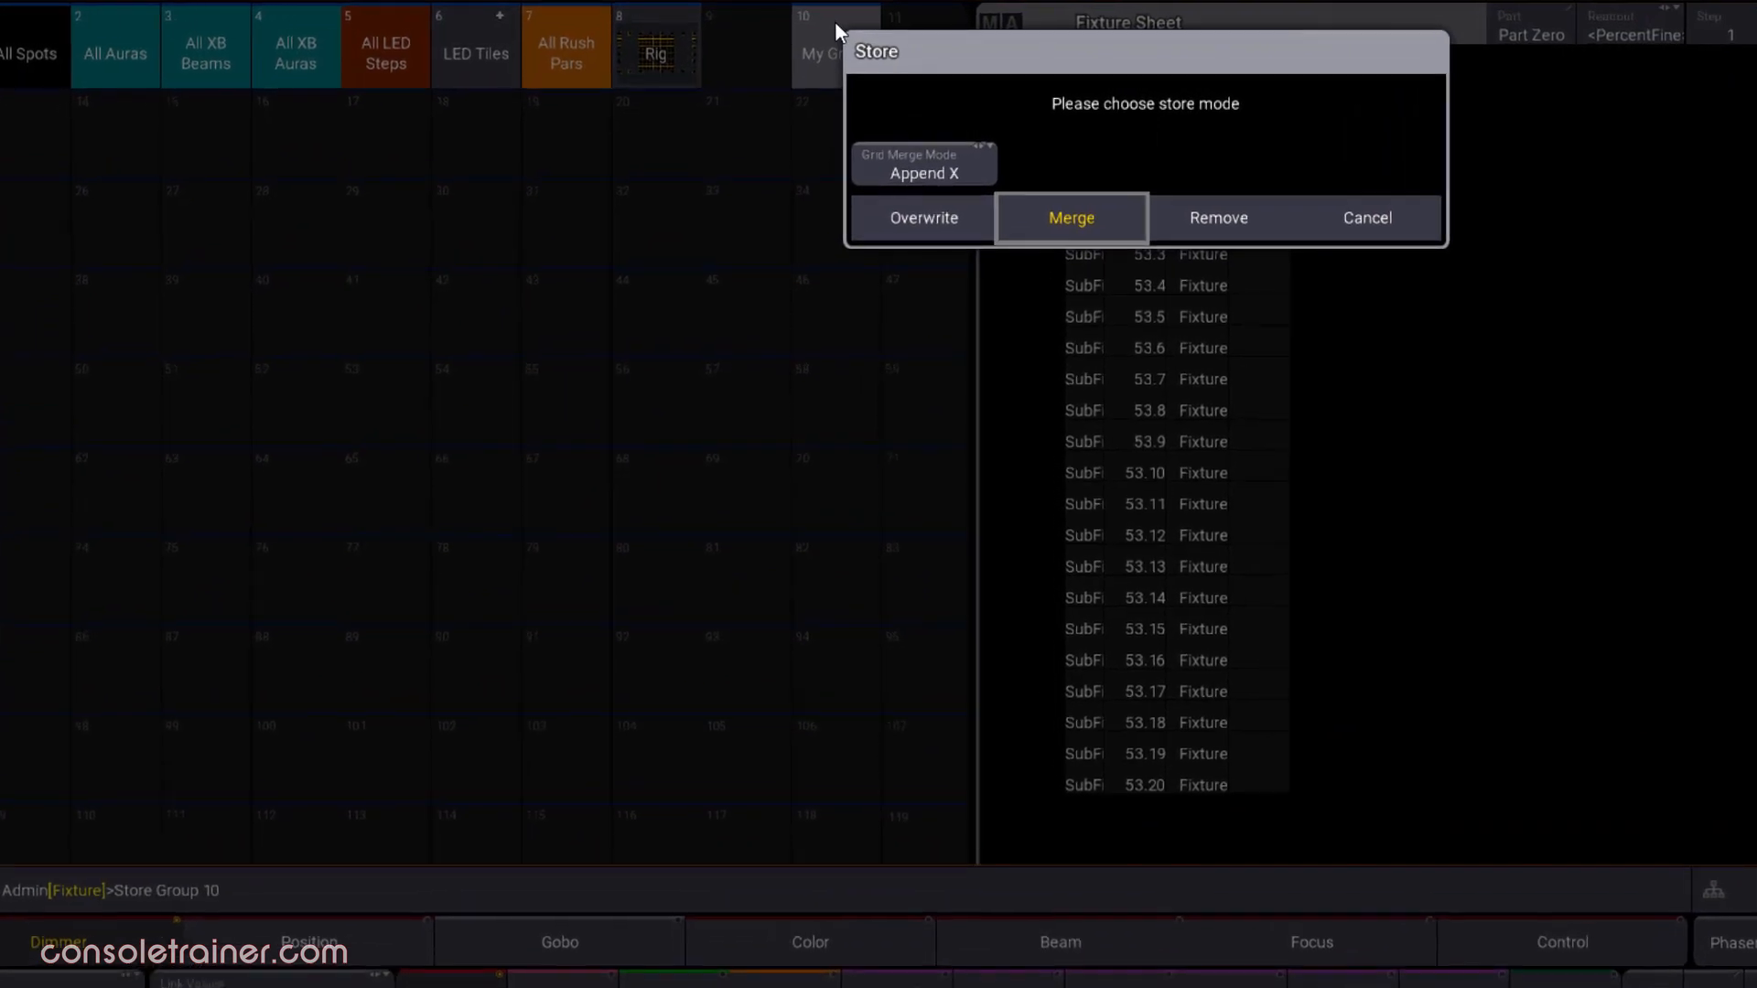
pyautogui.click(1367, 217)
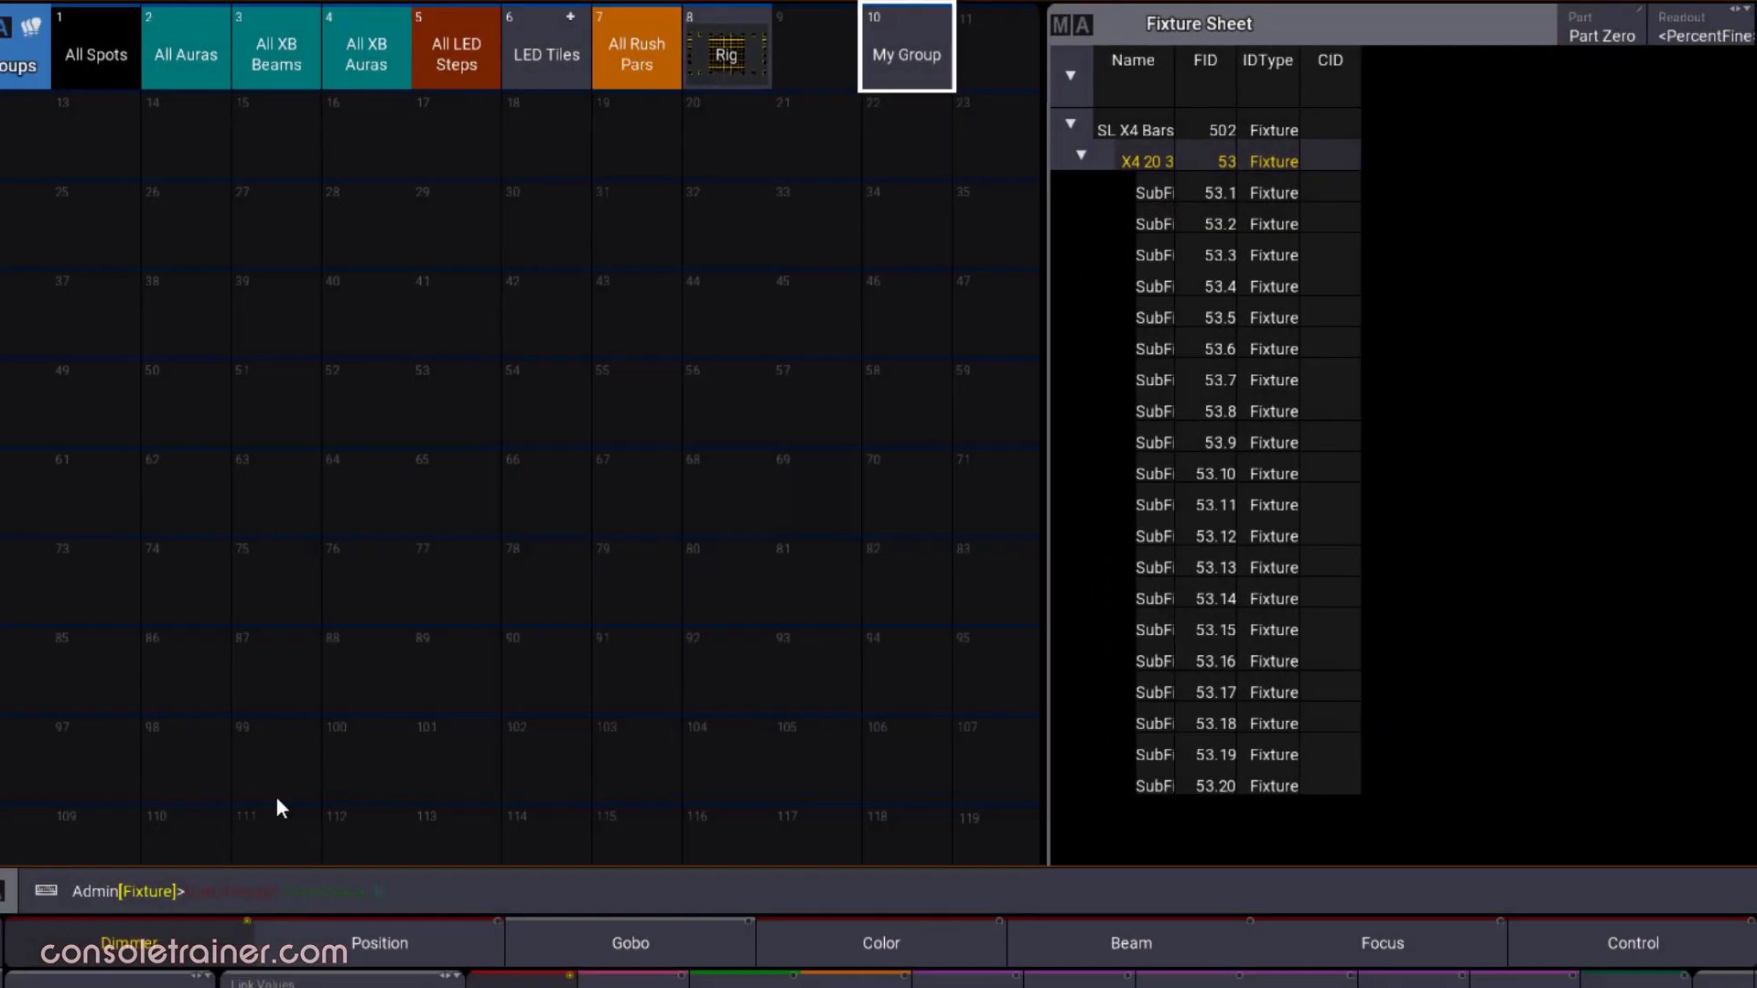
pyautogui.click(90, 827)
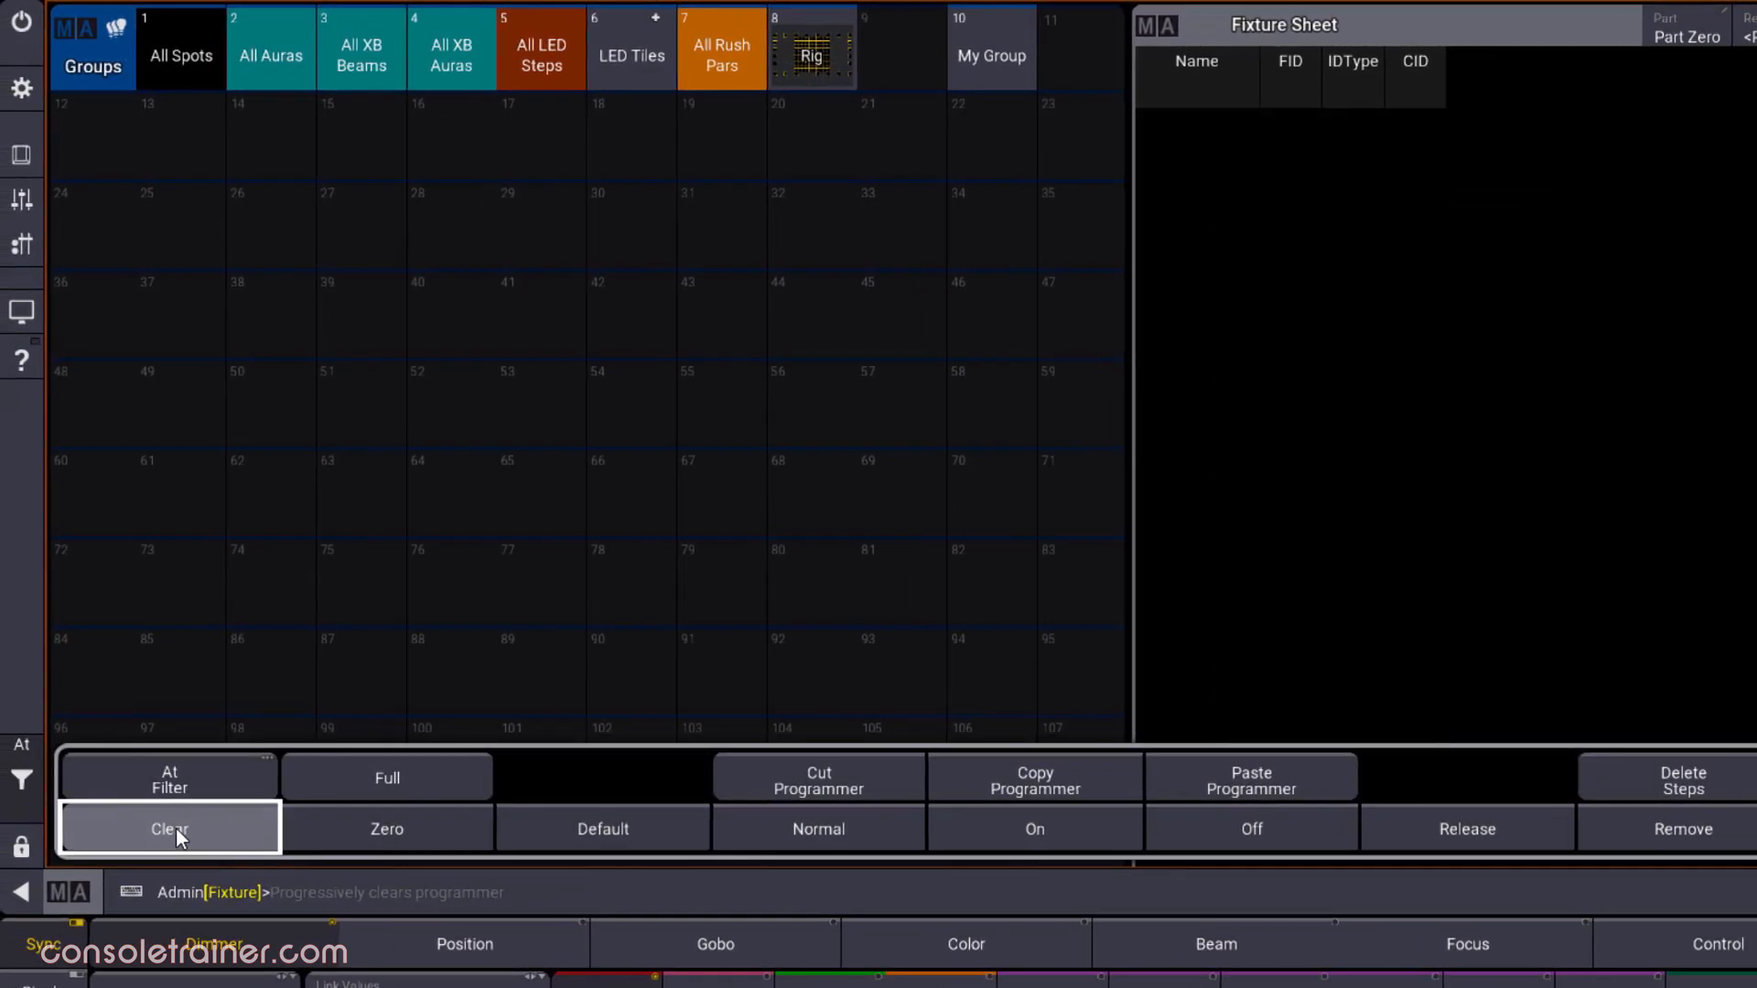
pyautogui.click(373, 878)
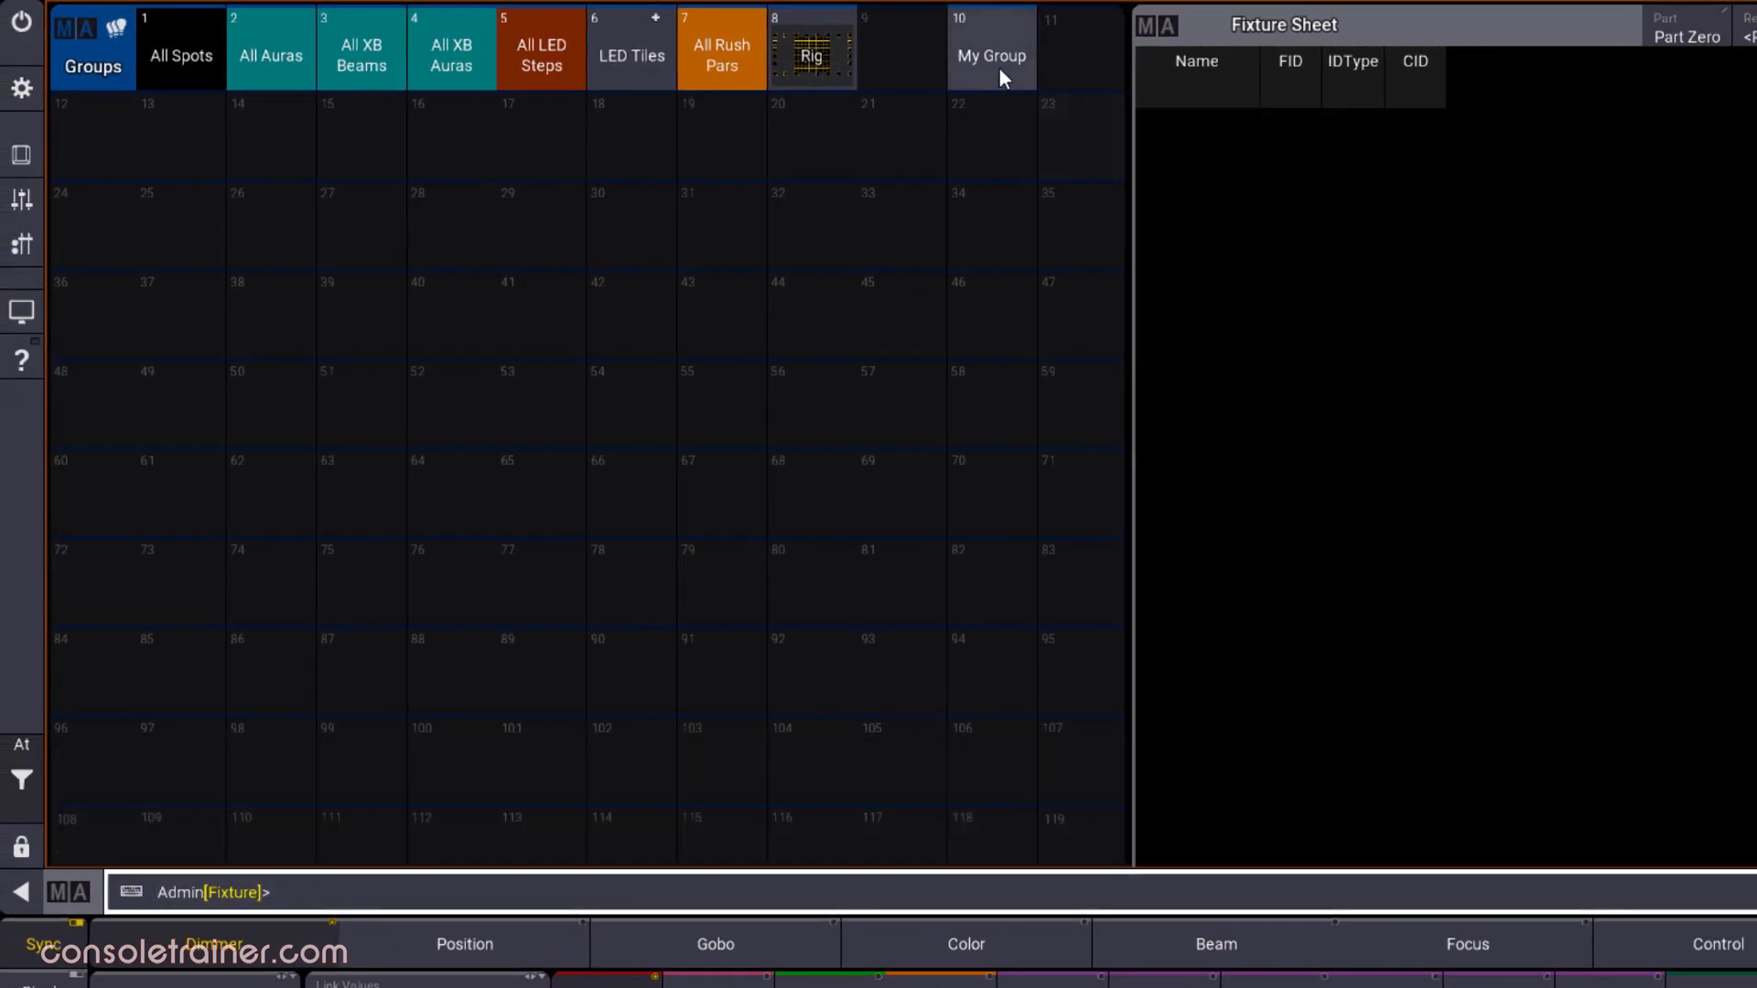
# Open the fixture contents of My Group for editing, leave the edit without changes and clear the selection
pyautogui.moveTo(997, 66); pyautogui.dragTo(928, 135)
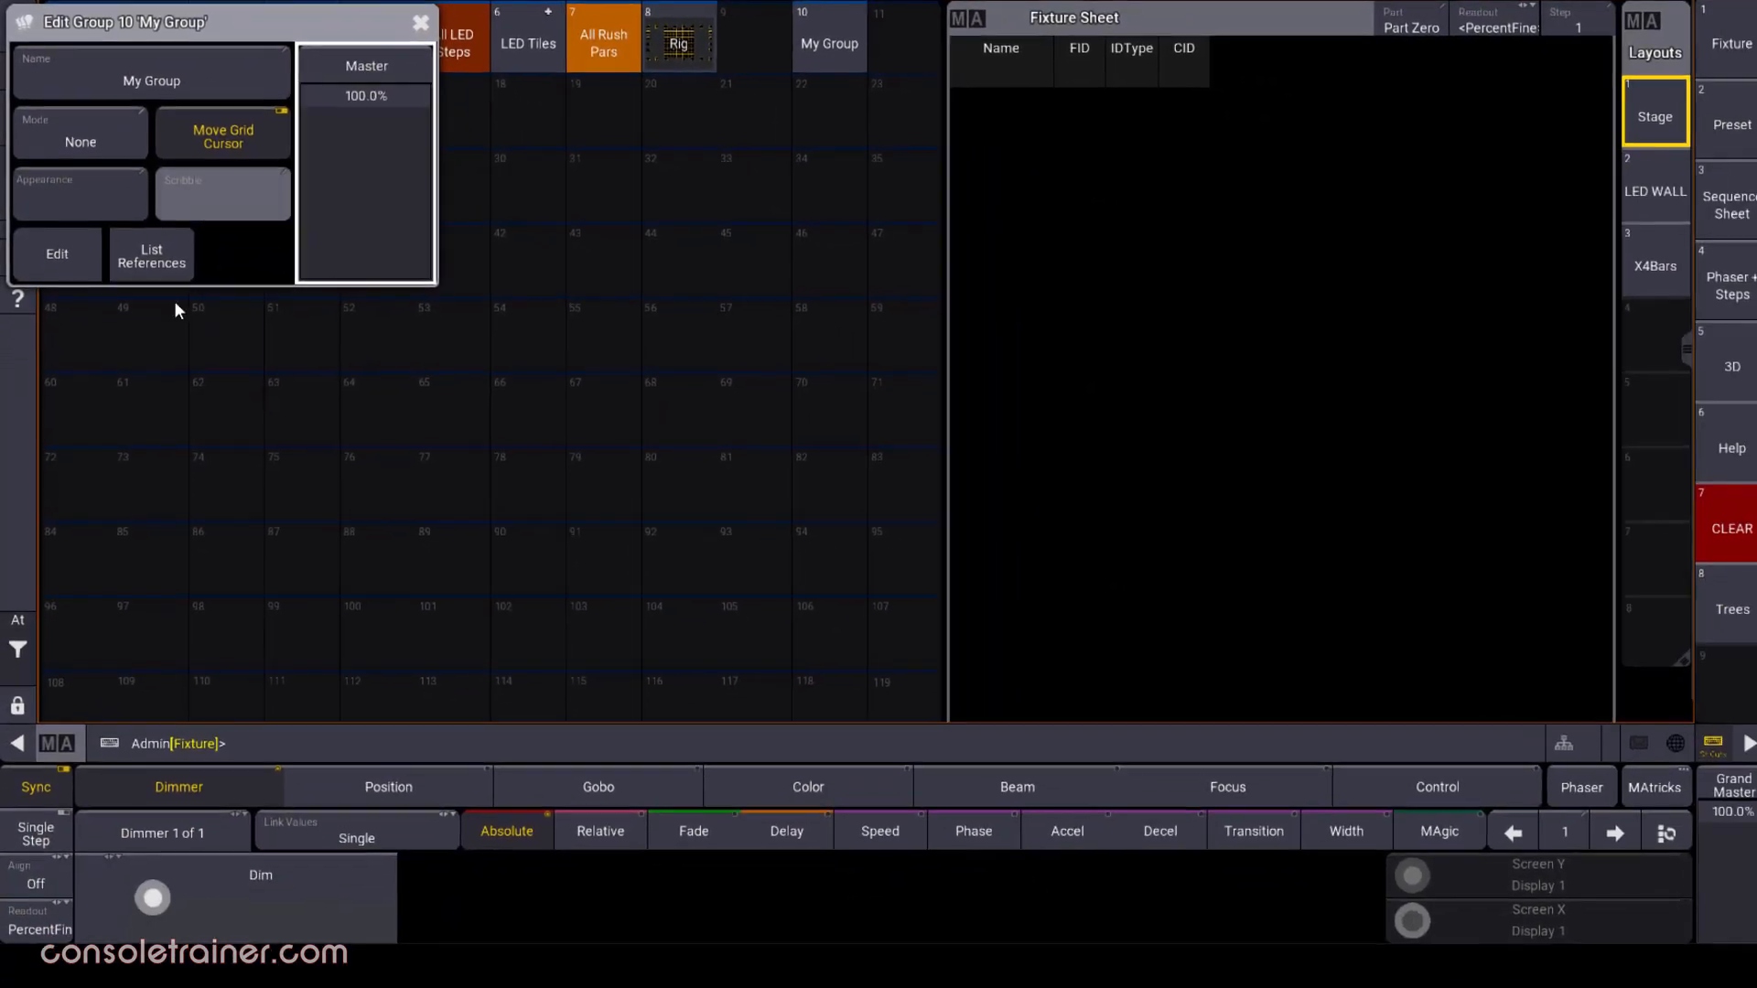
pyautogui.click(56, 252)
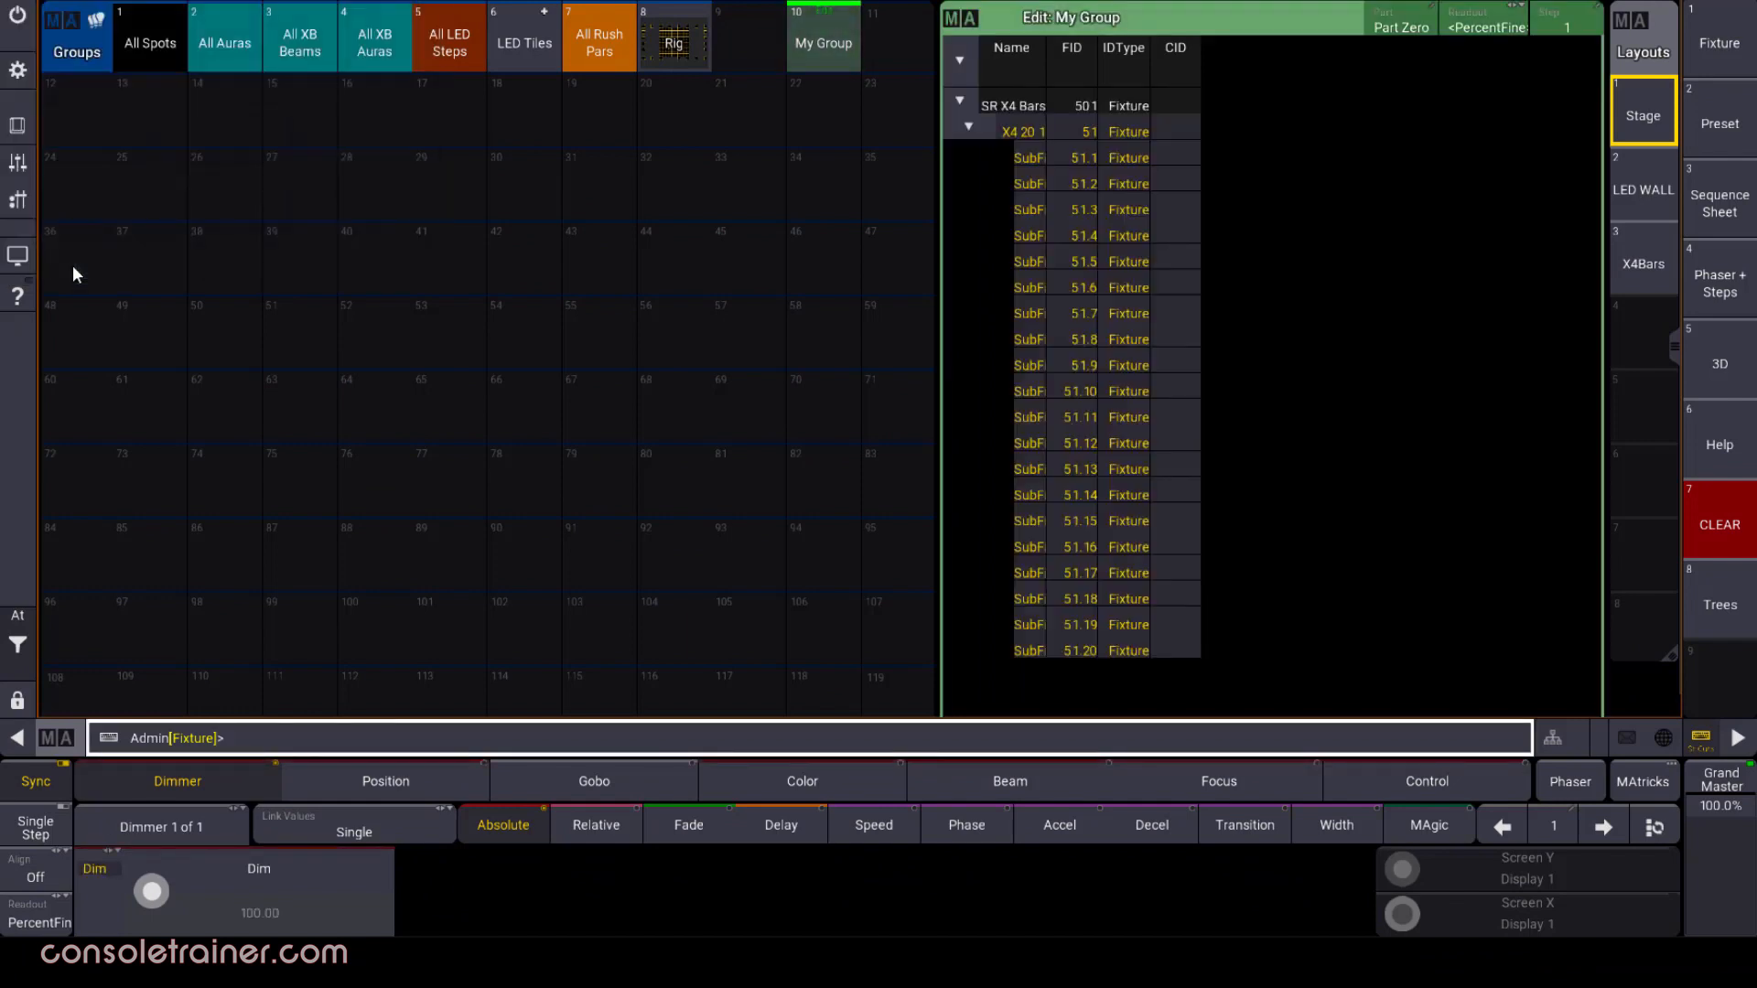
pyautogui.press('Escape')
pyautogui.click(18, 641)
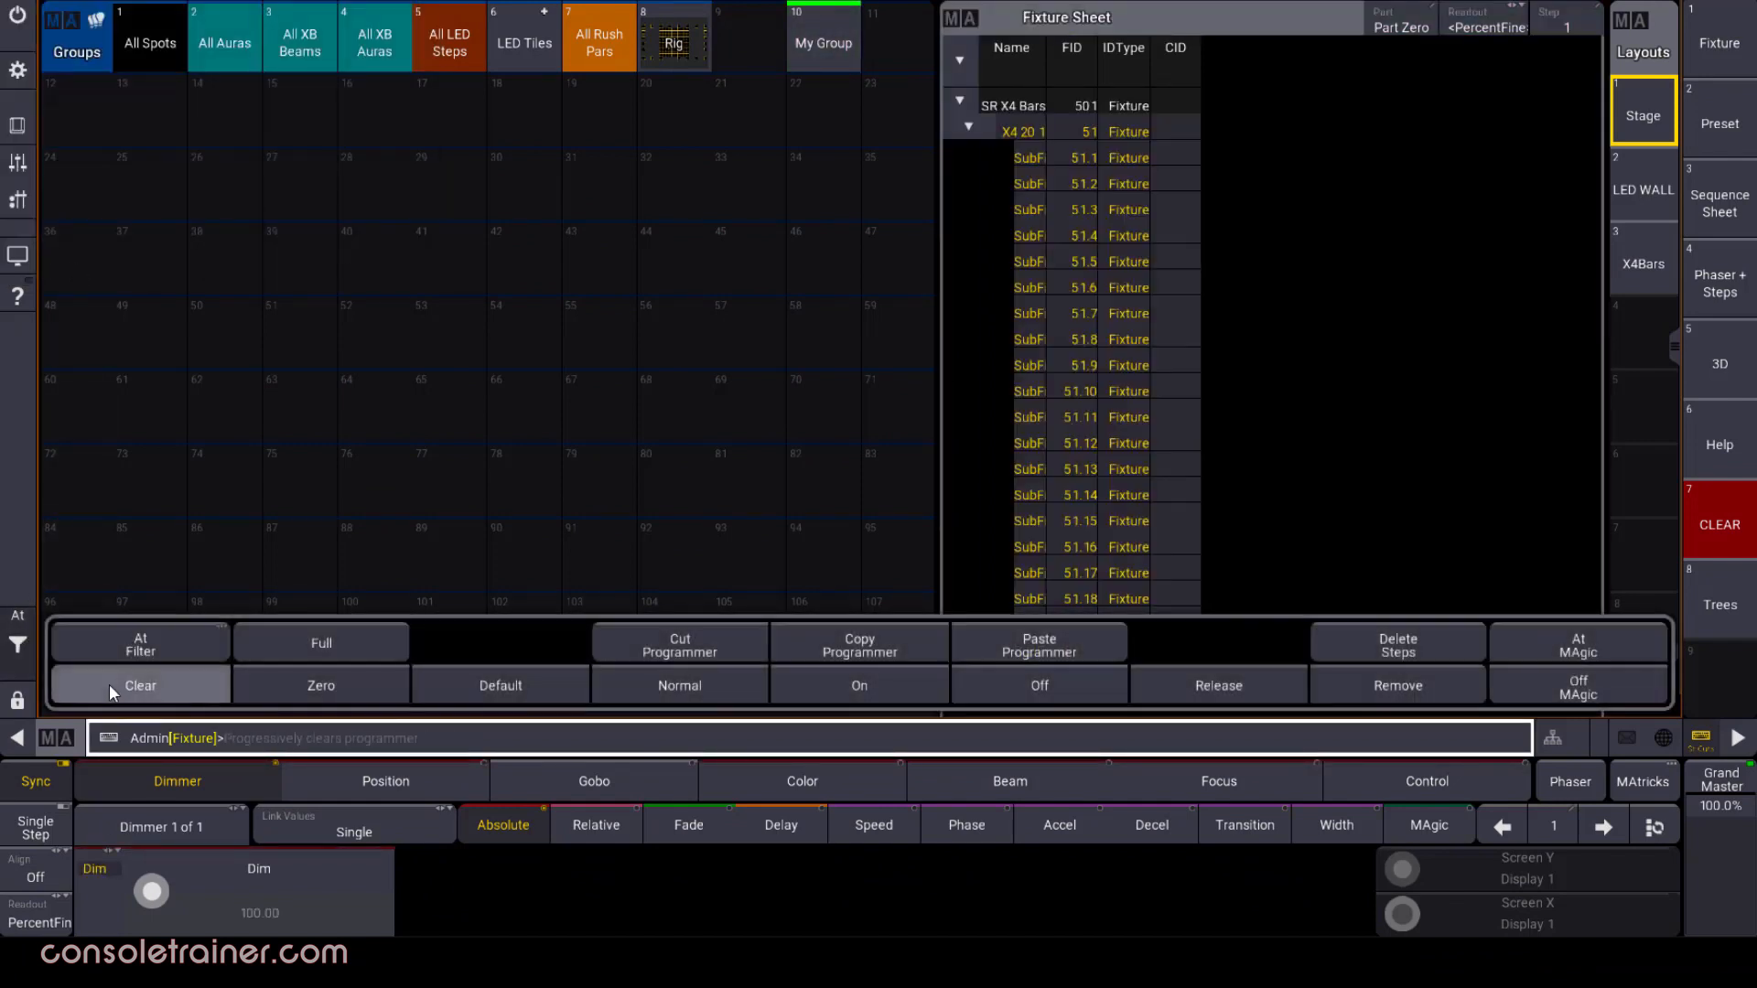
pyautogui.click(109, 684)
# Set the mode of My Group to Negative in its group settings
pyautogui.moveTo(843, 49); pyautogui.dragTo(765, 100)
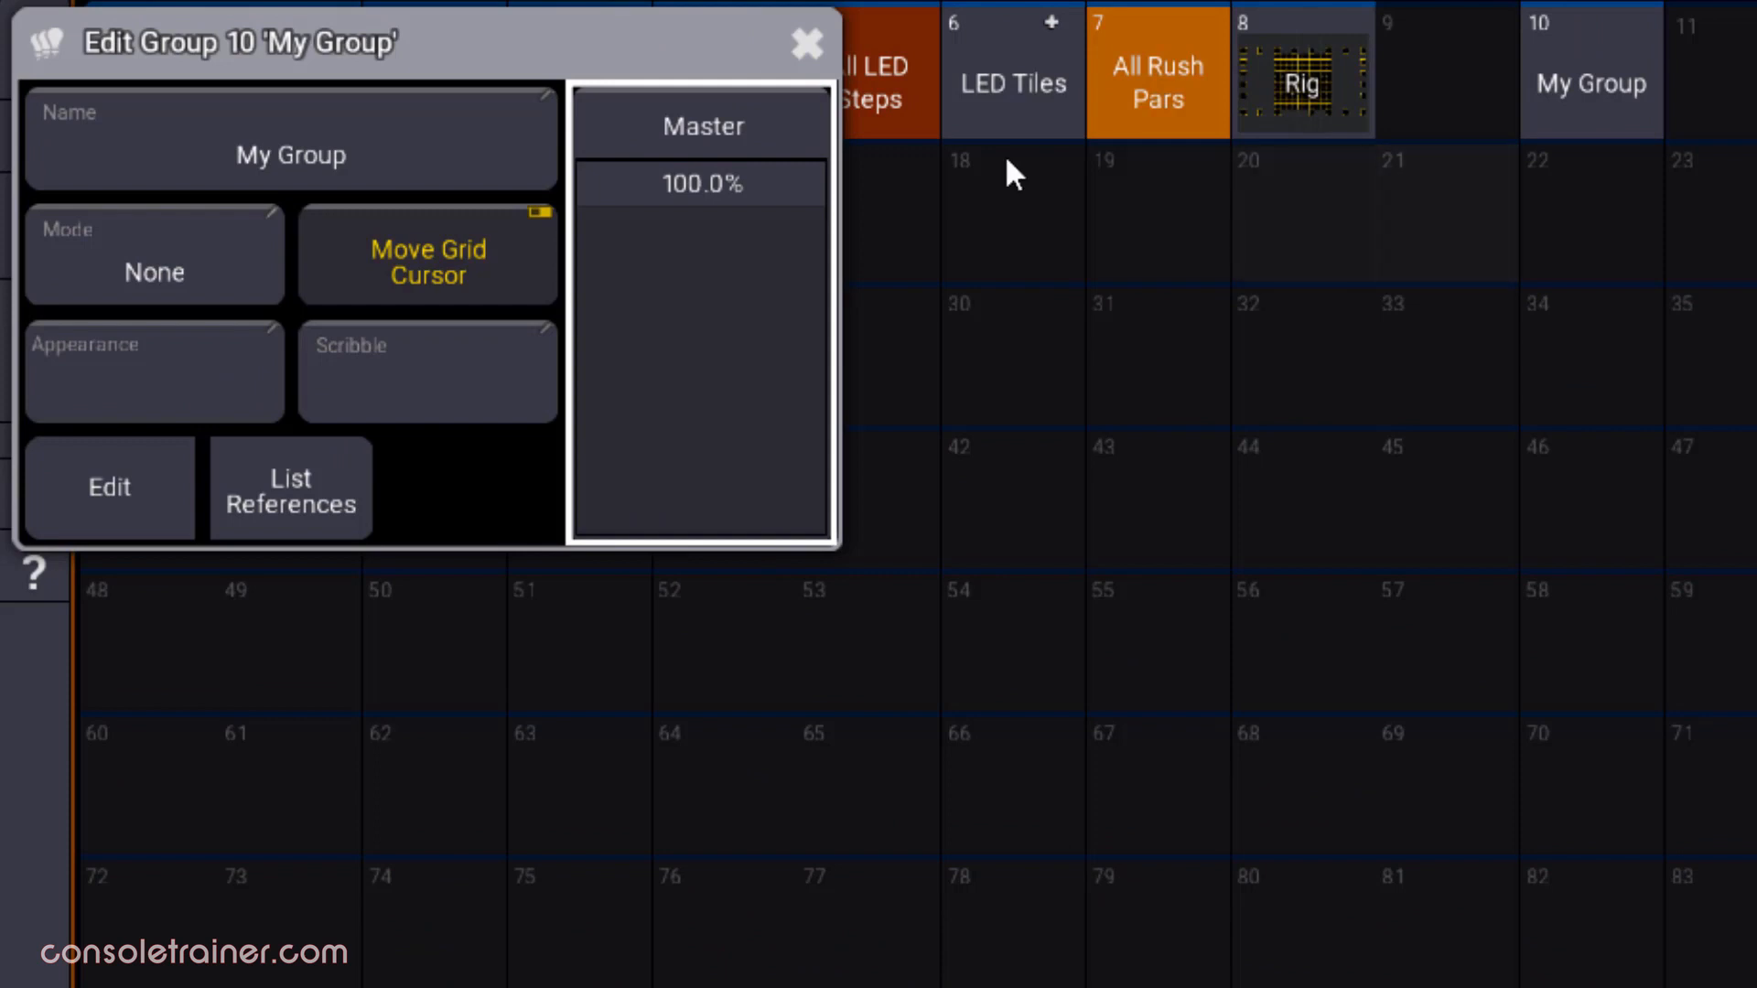
pyautogui.click(212, 261)
pyautogui.click(207, 396)
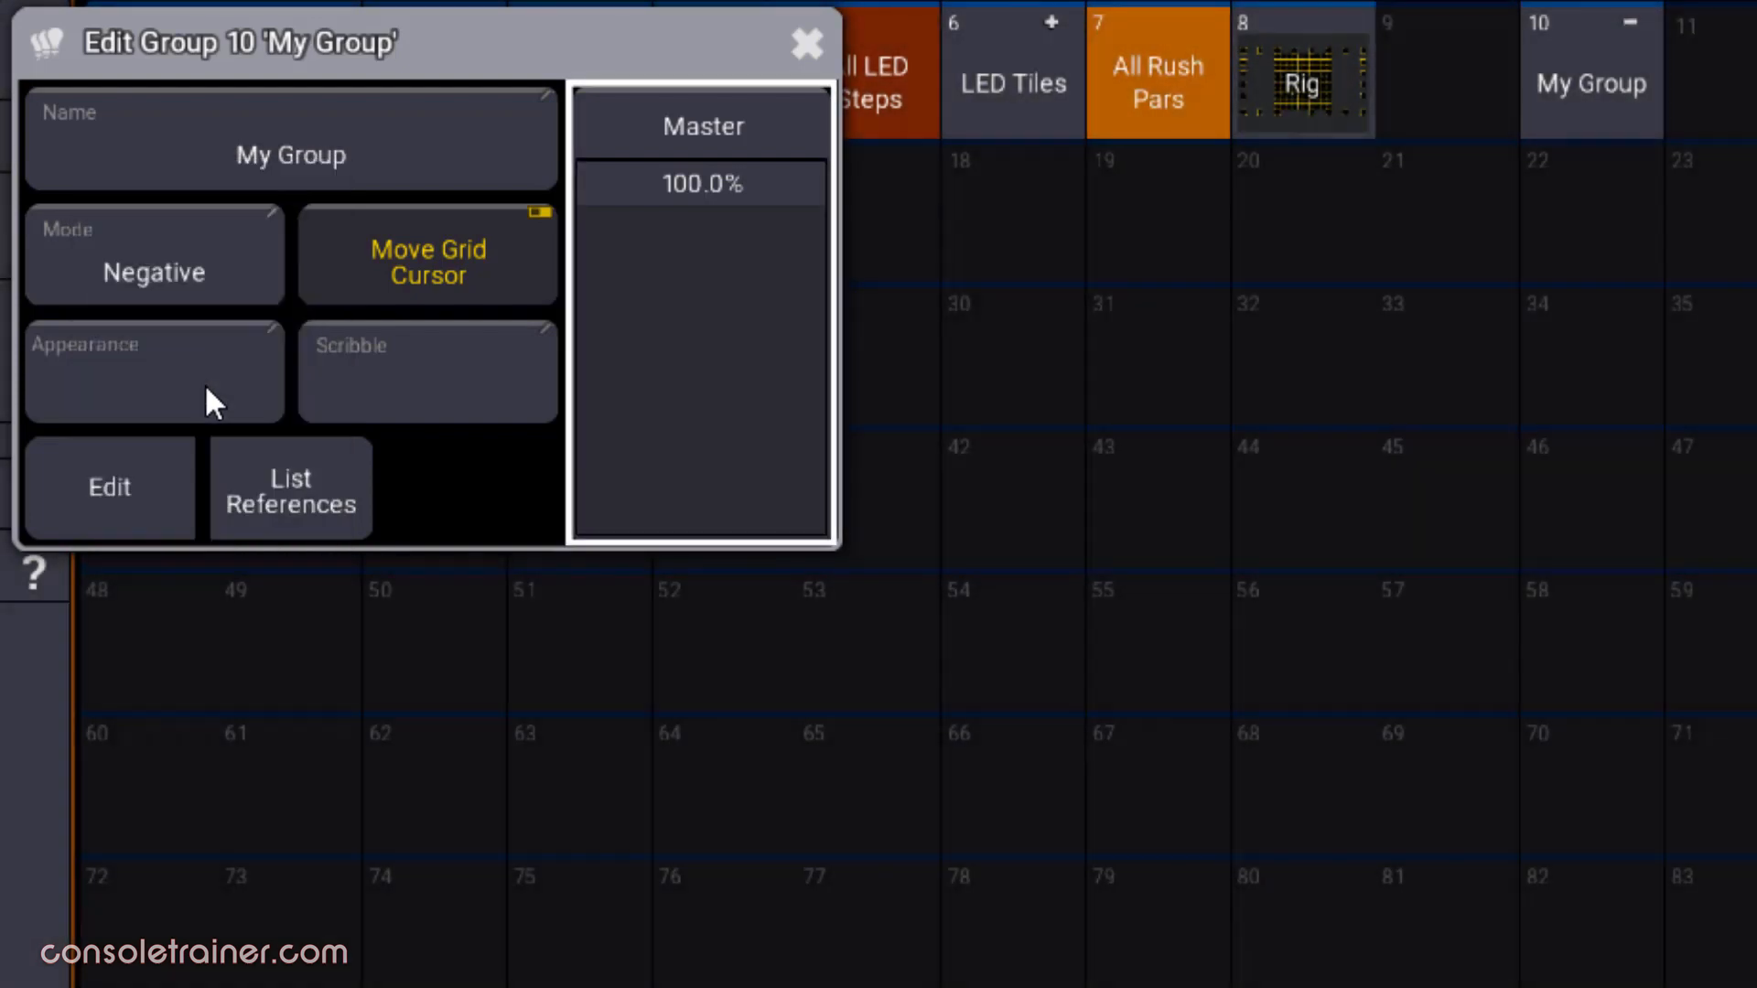
pyautogui.moveTo(755, 185); pyautogui.dragTo(707, 271)
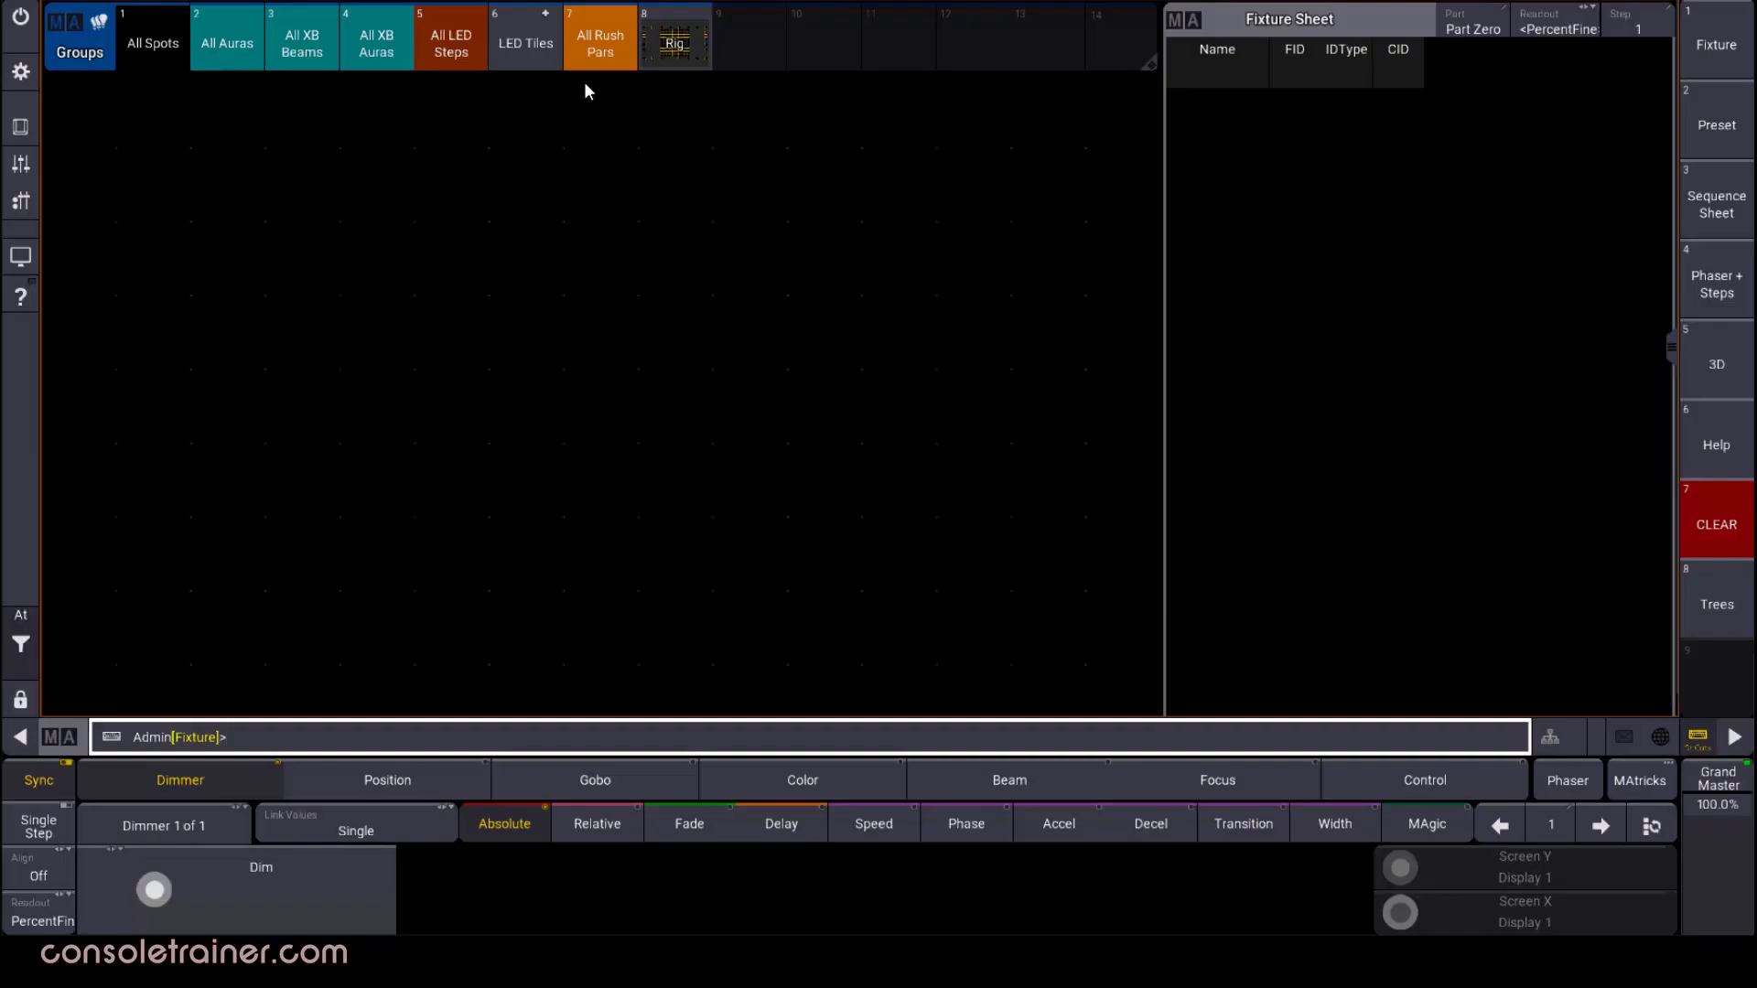
# Create a Selection Grid window in the empty area below the Groups pool
pyautogui.click(64, 117)
pyautogui.click(867, 443)
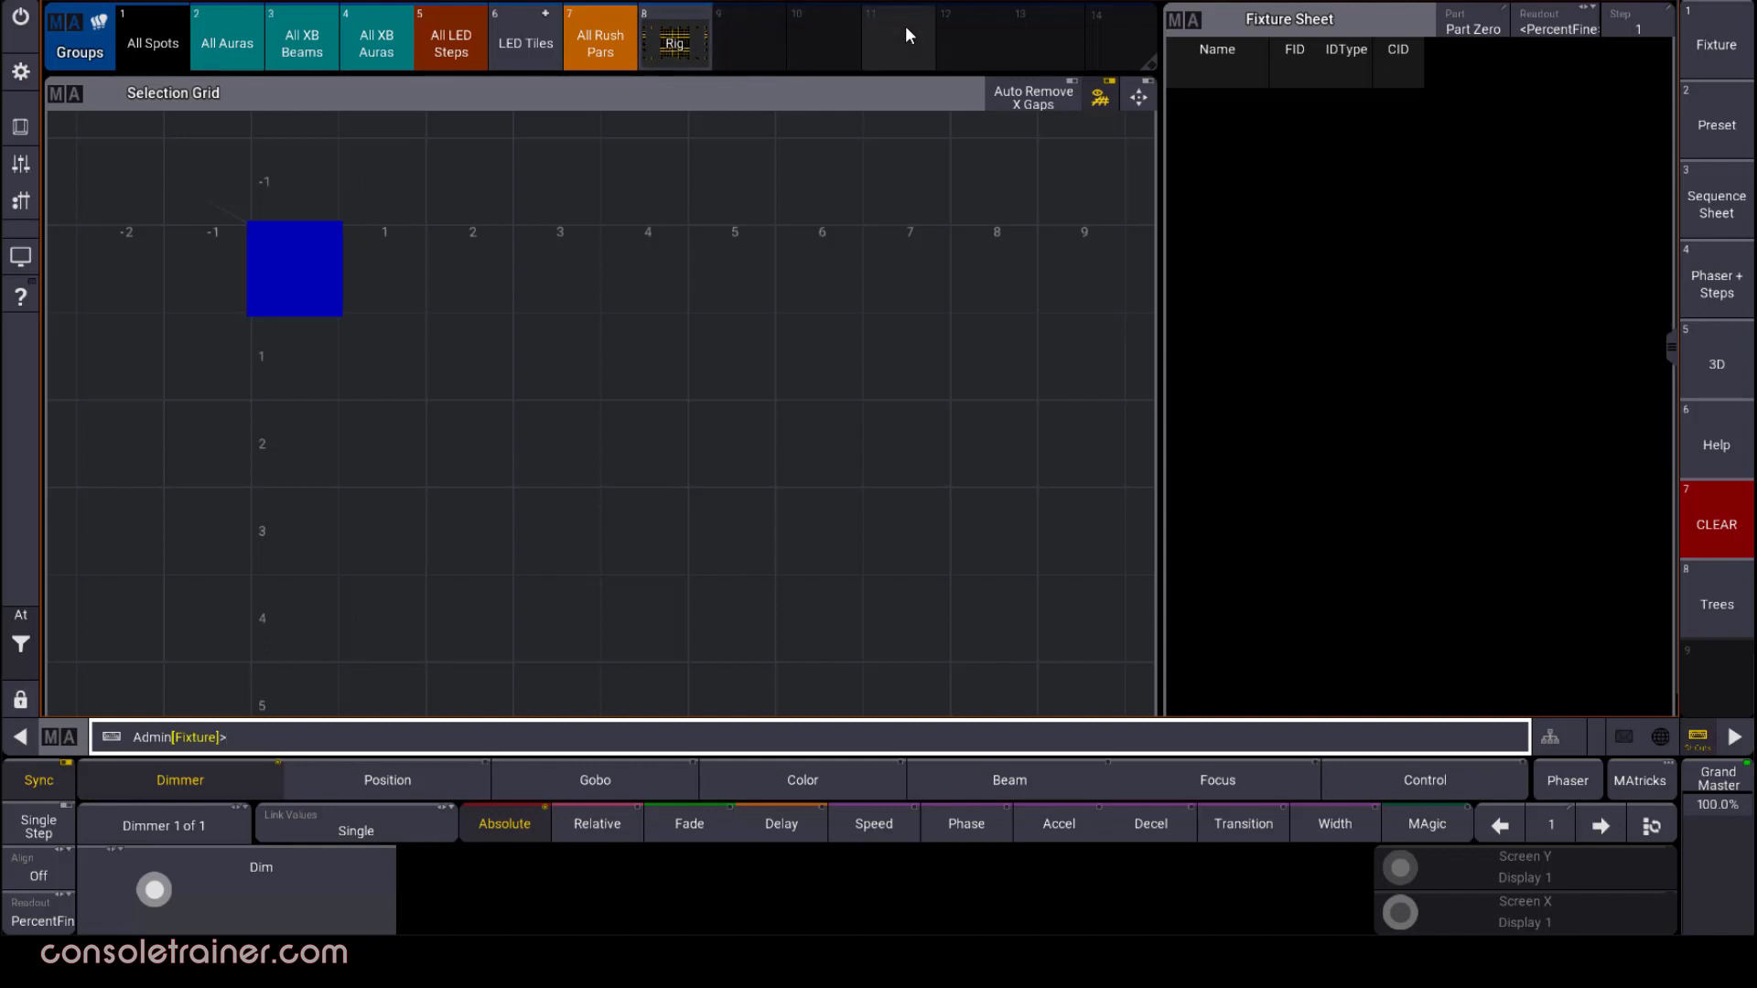
# Examine the All LED Steps, All Auras and All Spots groups one at a time in the Selection Grid, clearing after each
pyautogui.click(476, 50)
pyautogui.press('c')
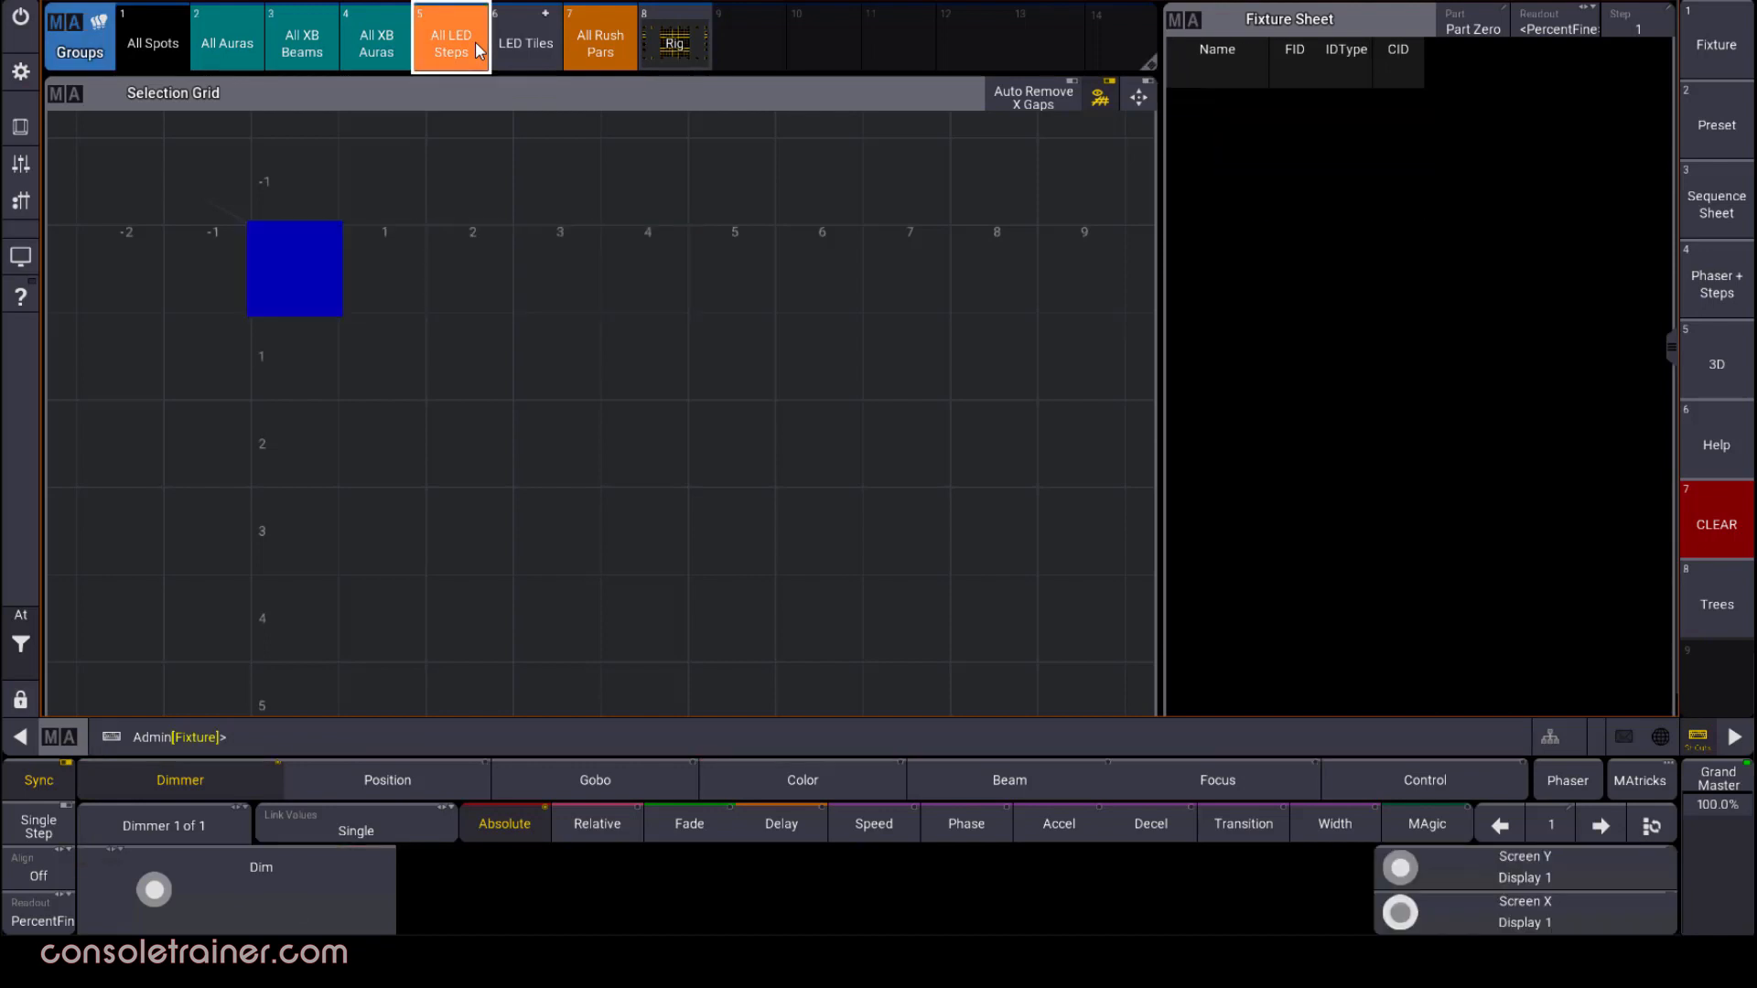
pyautogui.click(211, 47)
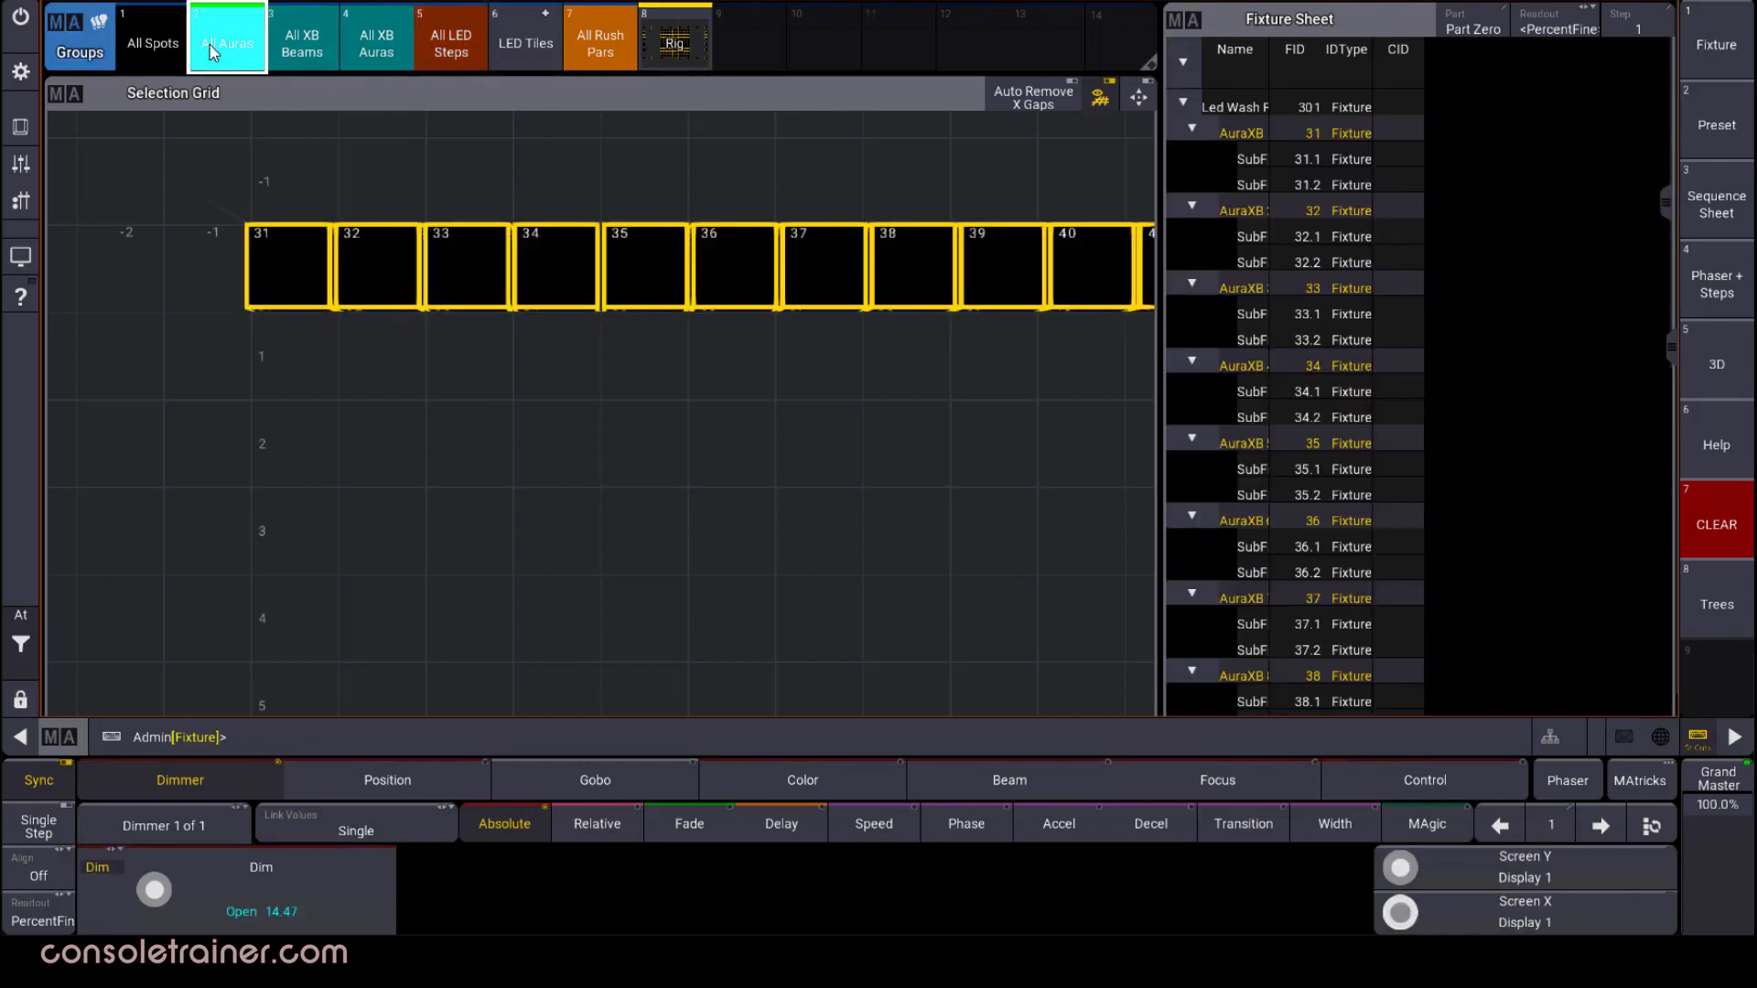
pyautogui.press('c')
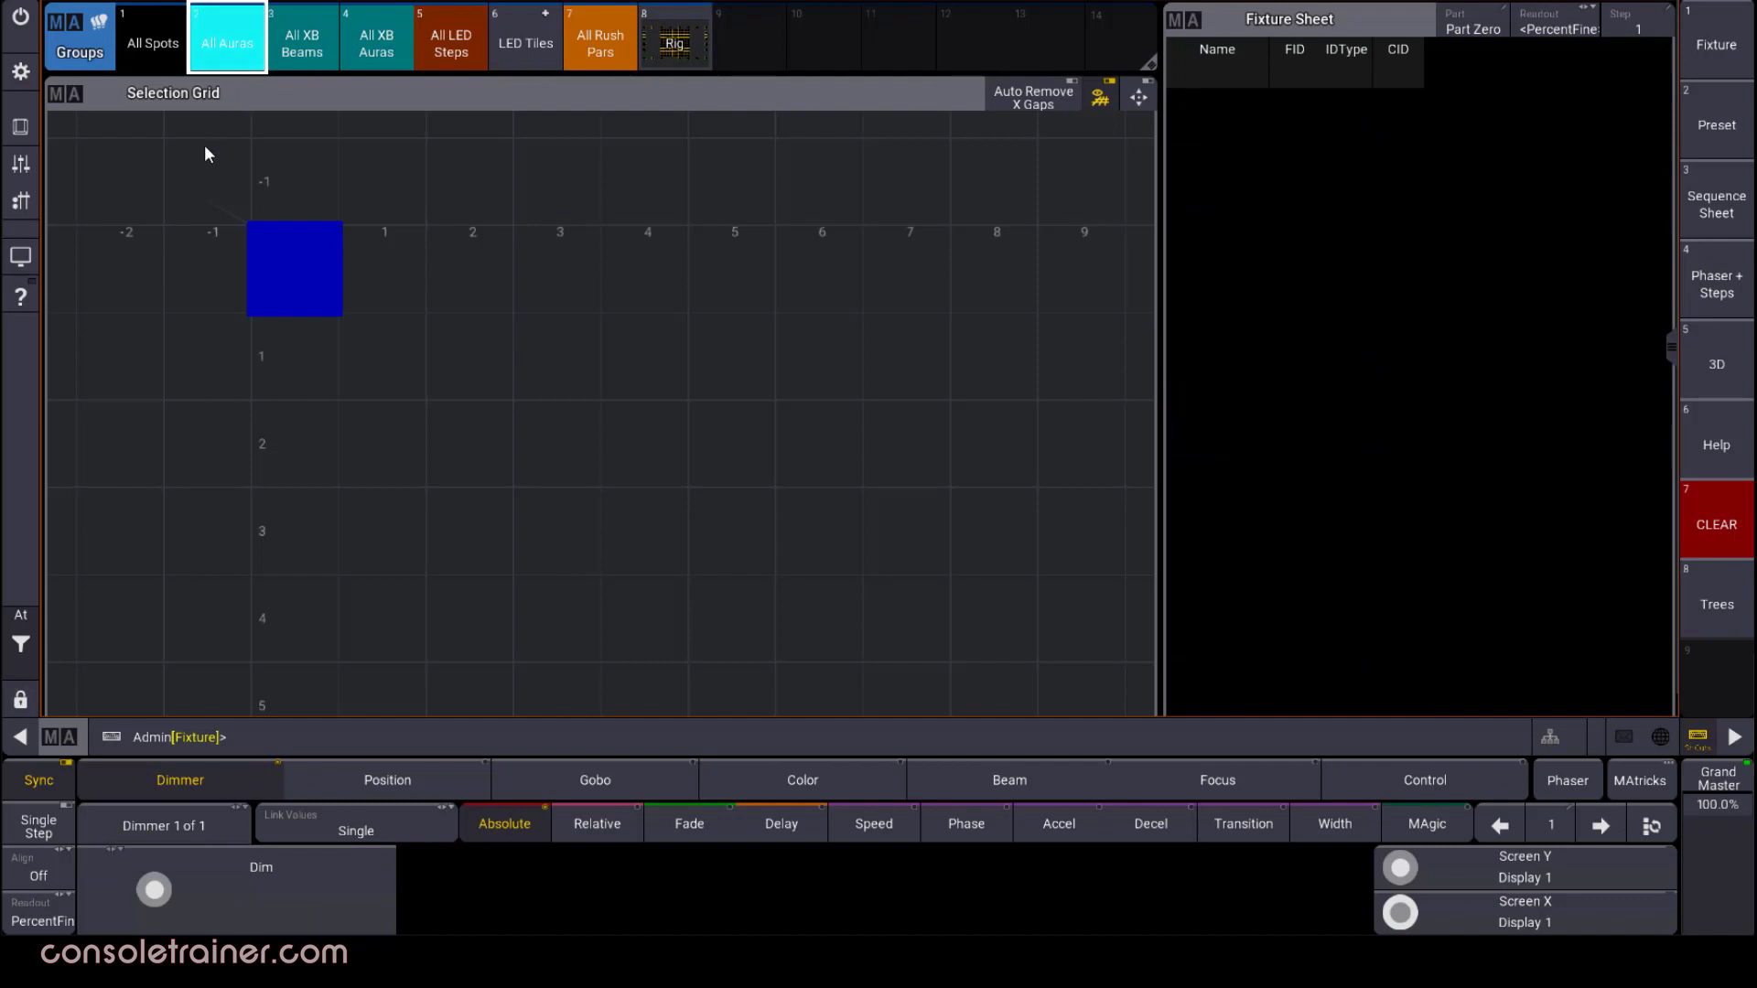
pyautogui.click(157, 61)
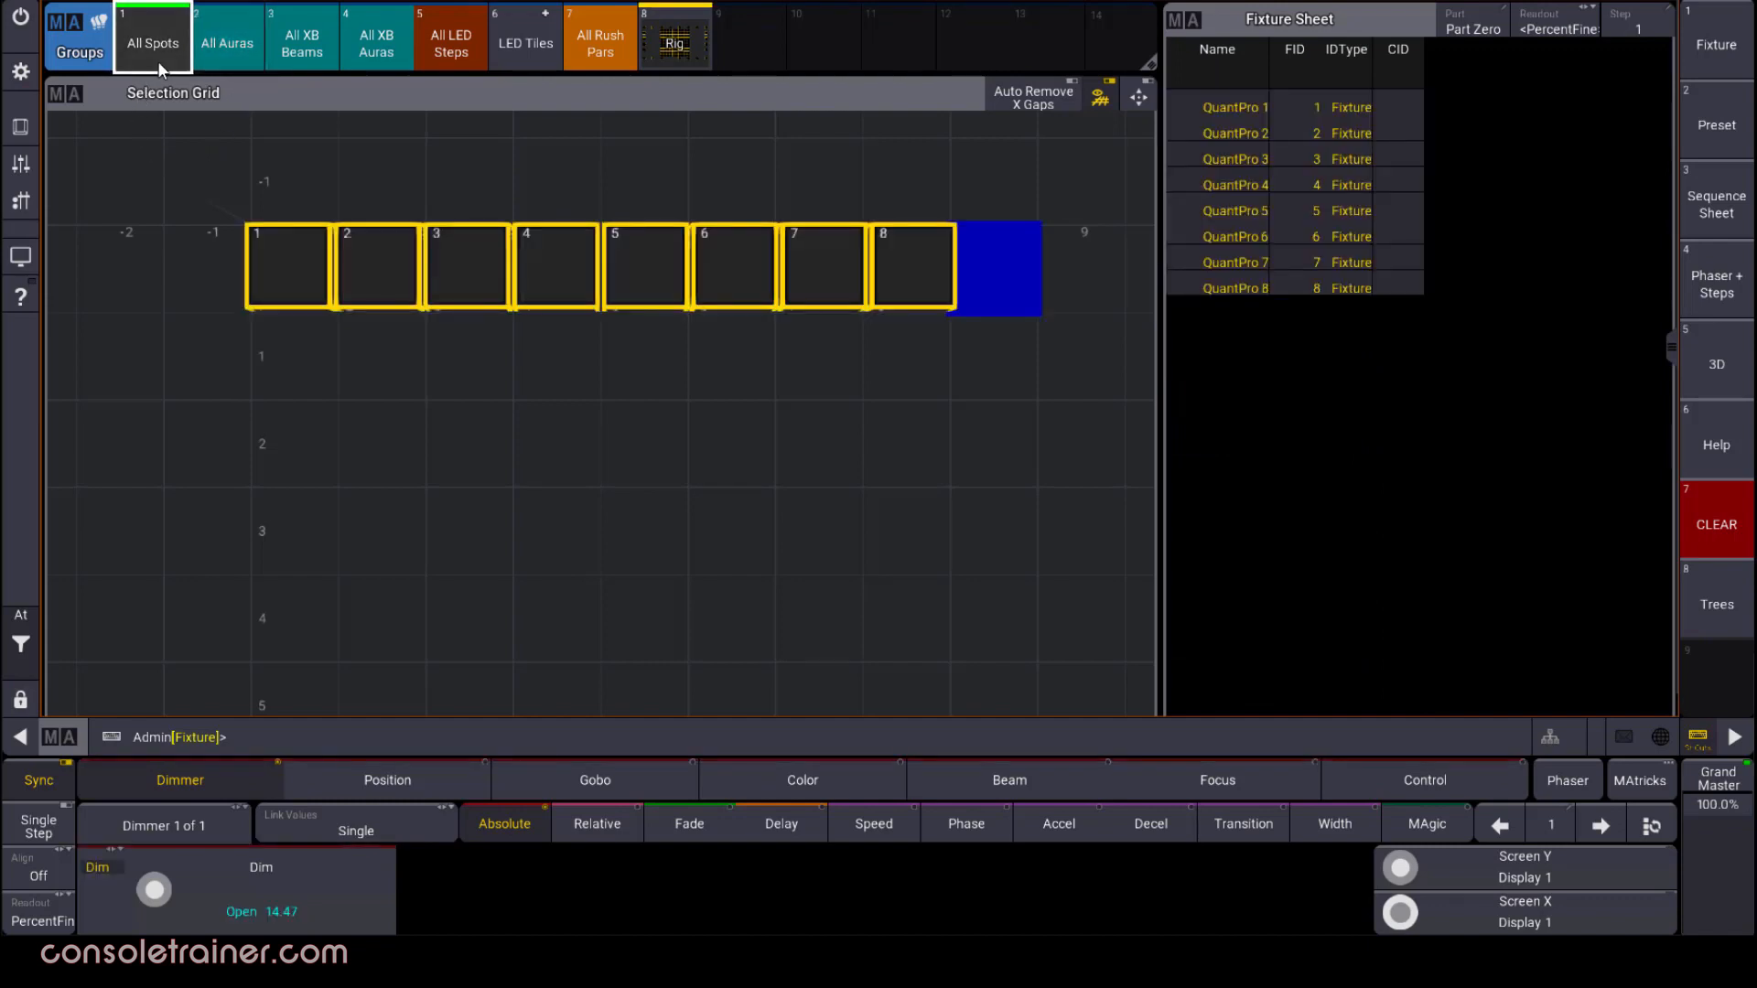
pyautogui.press('c')
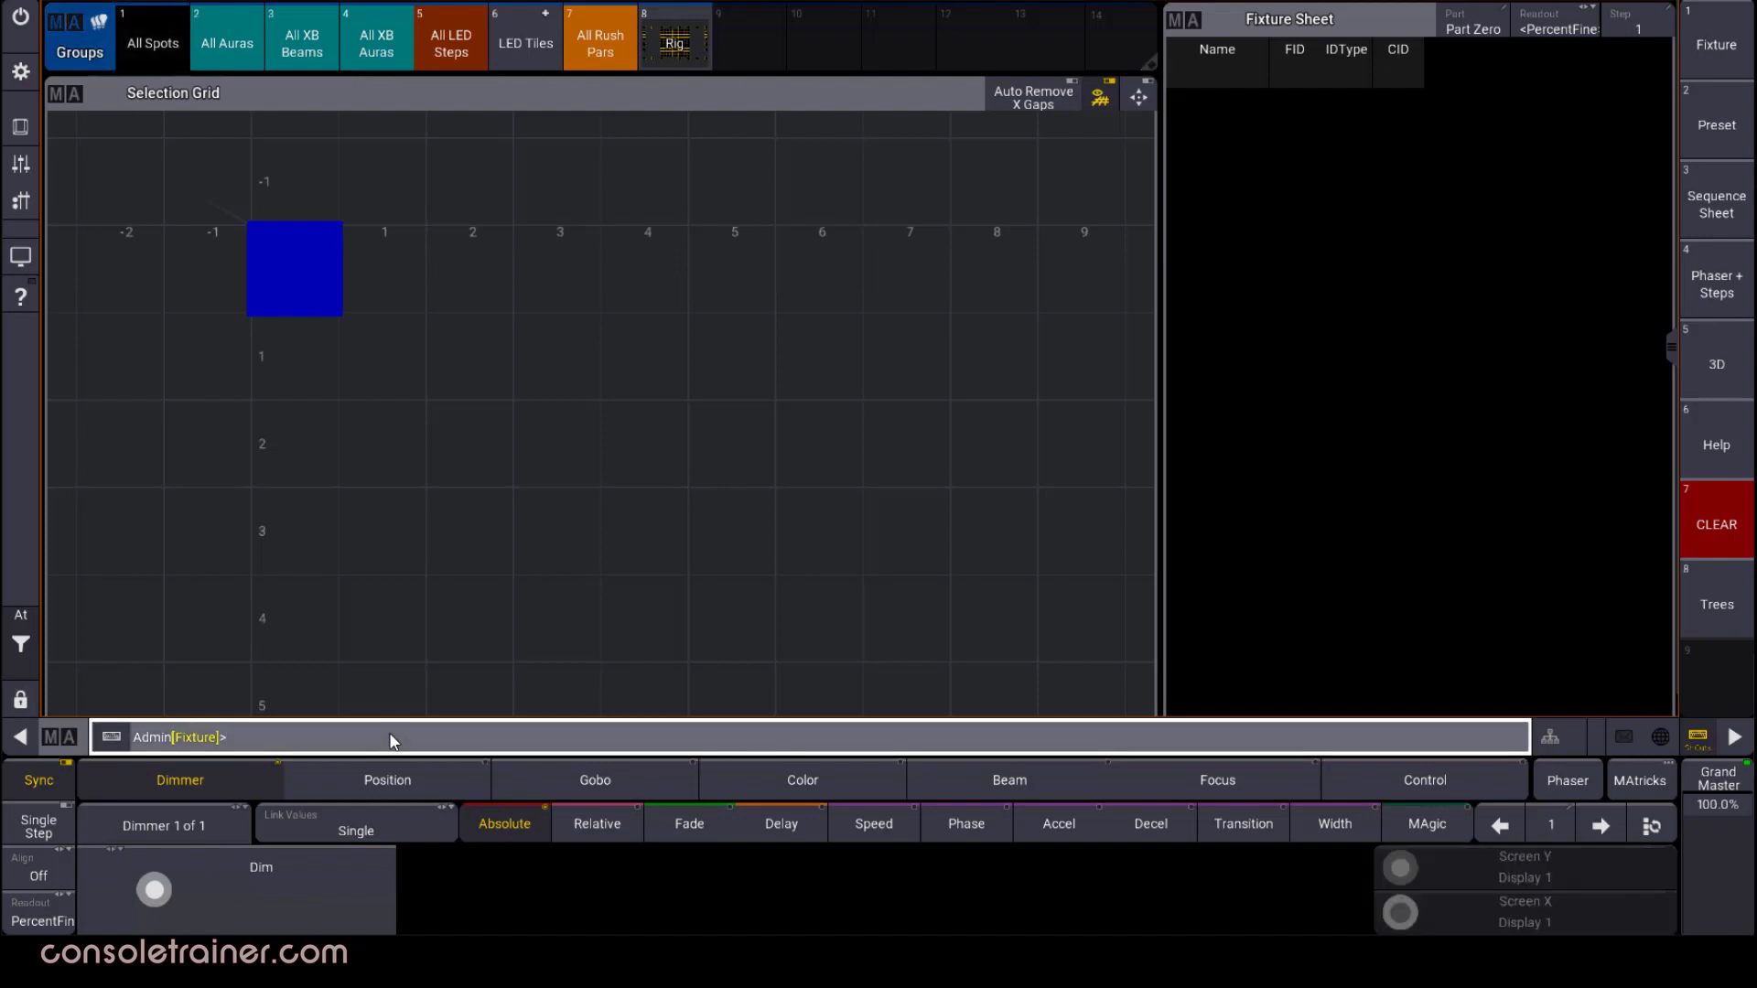
# Select fixtures 51 + 53, check their arrangement in the Selection Grid and clear the selection
pyautogui.write('51 + 53 + 5')
pyautogui.press('Return')
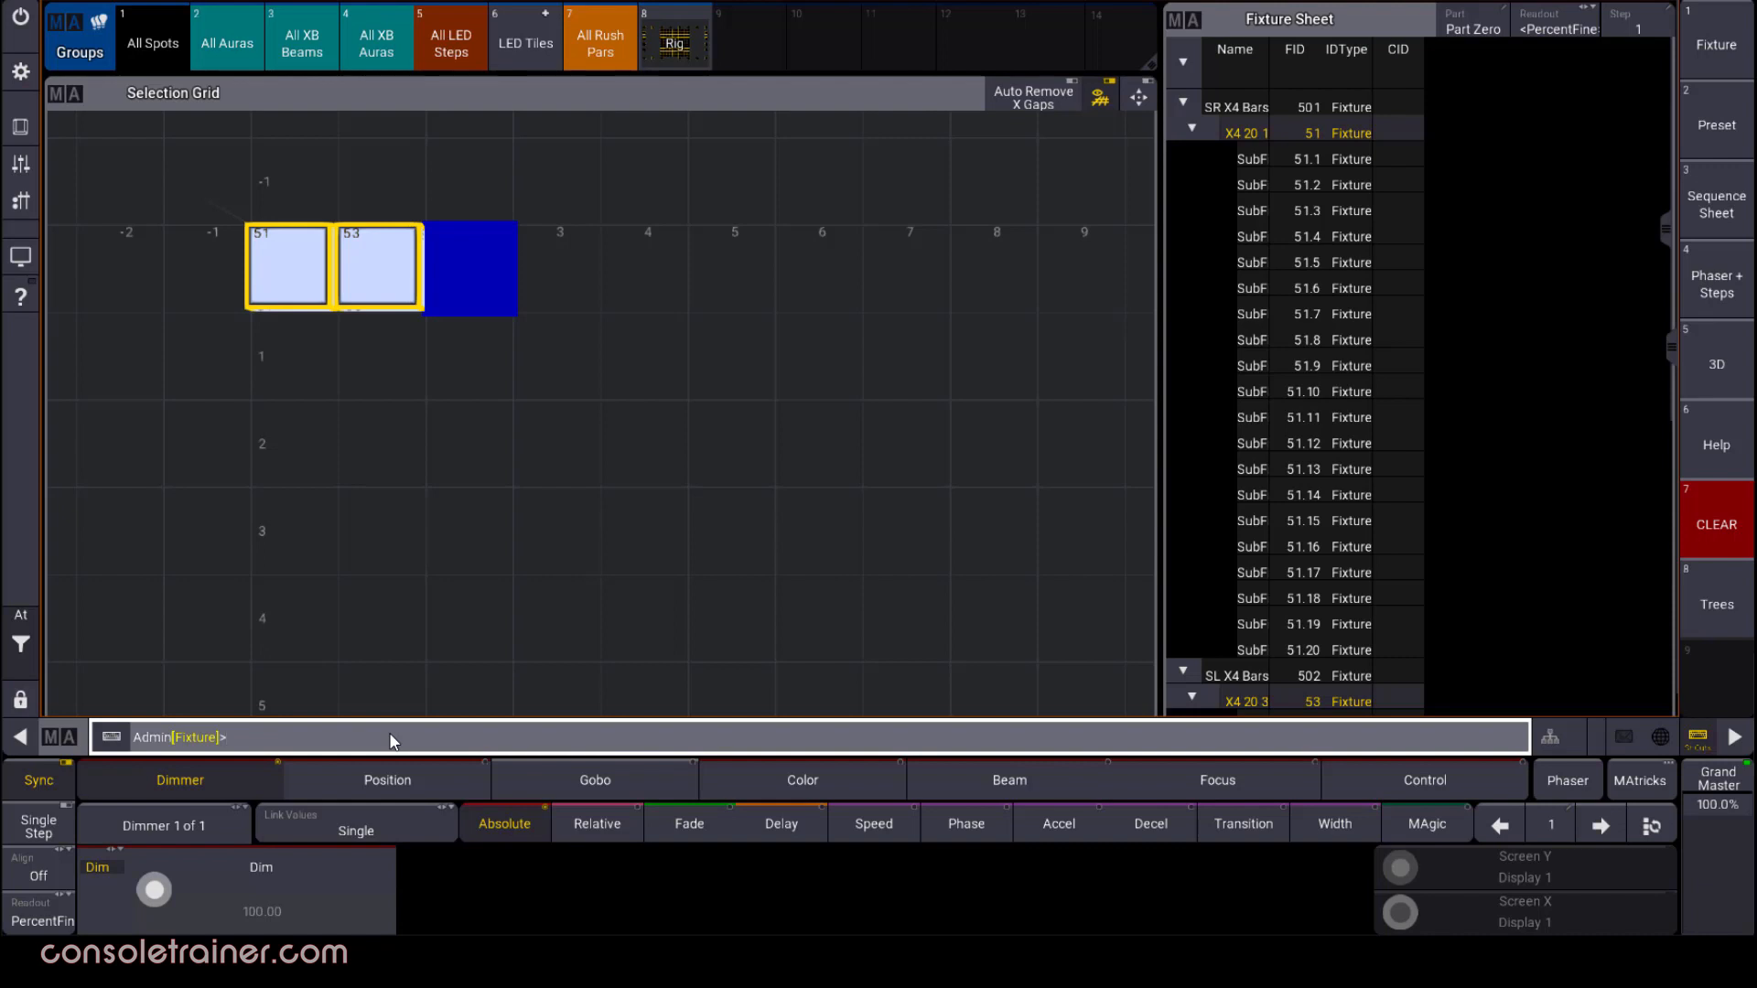
pyautogui.press('c')
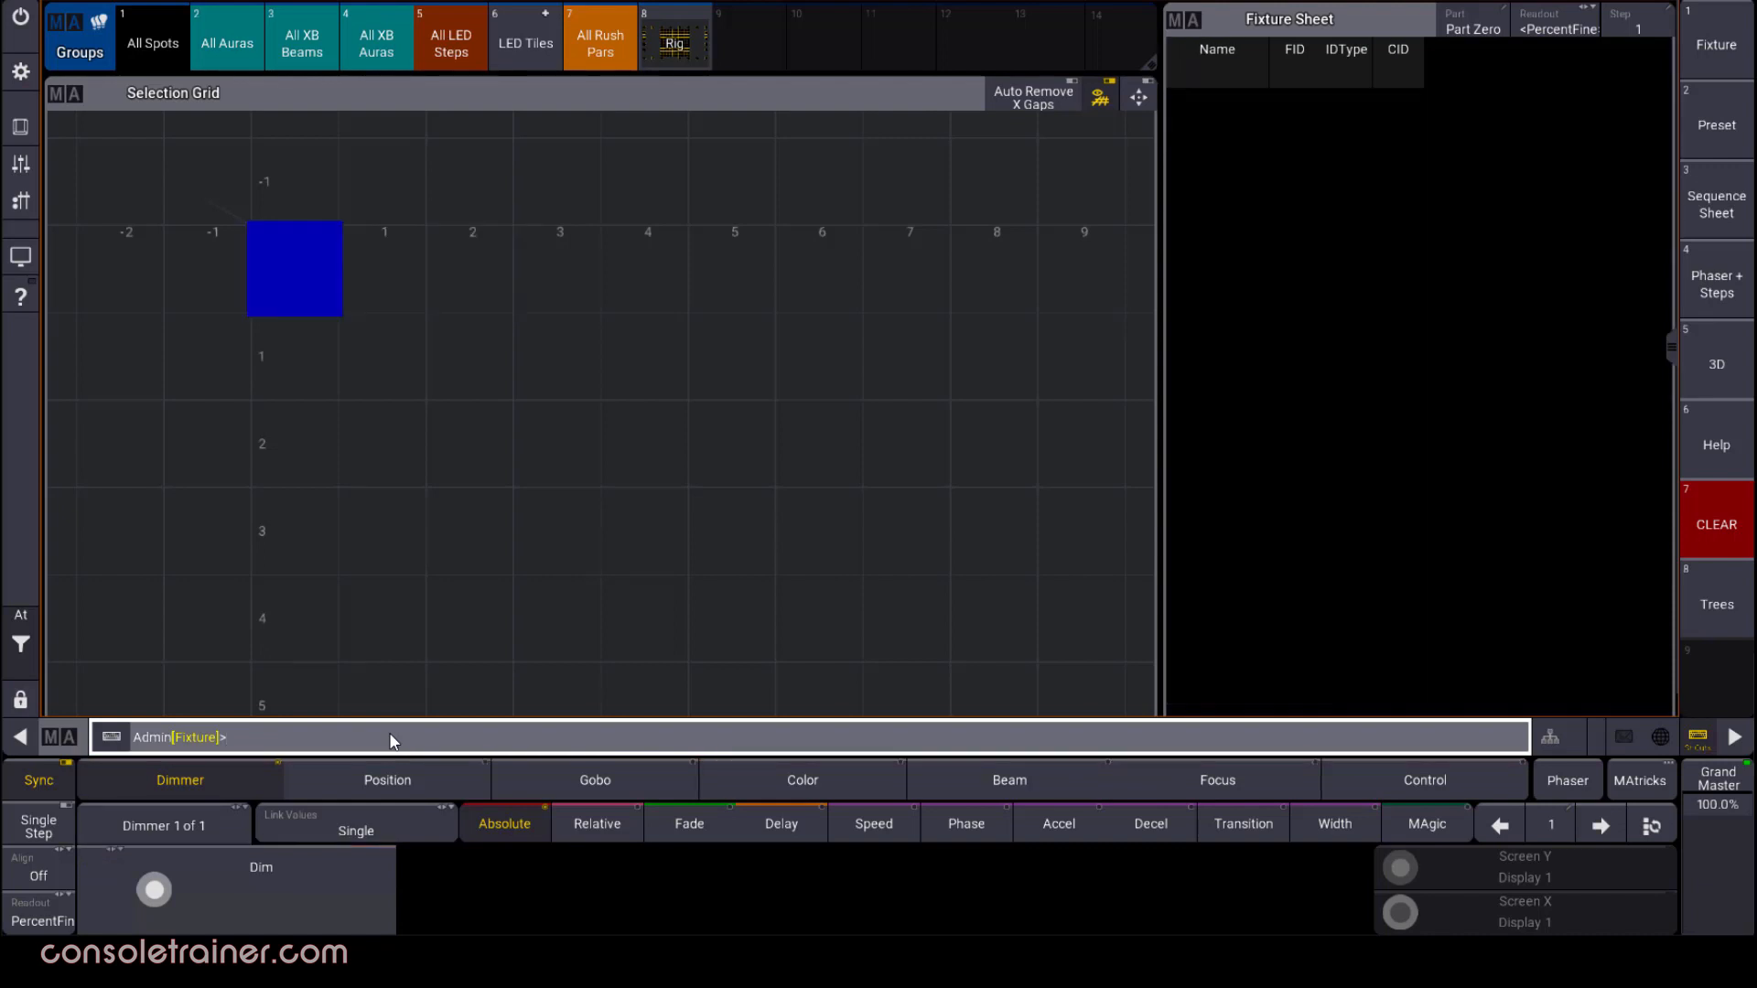
# Select fixtures 501 + 502, step the selection down through their child fixtures to the sub-fixtures for viewing, and clear it
pyautogui.write('501 + 502')
pyautogui.press('Return')
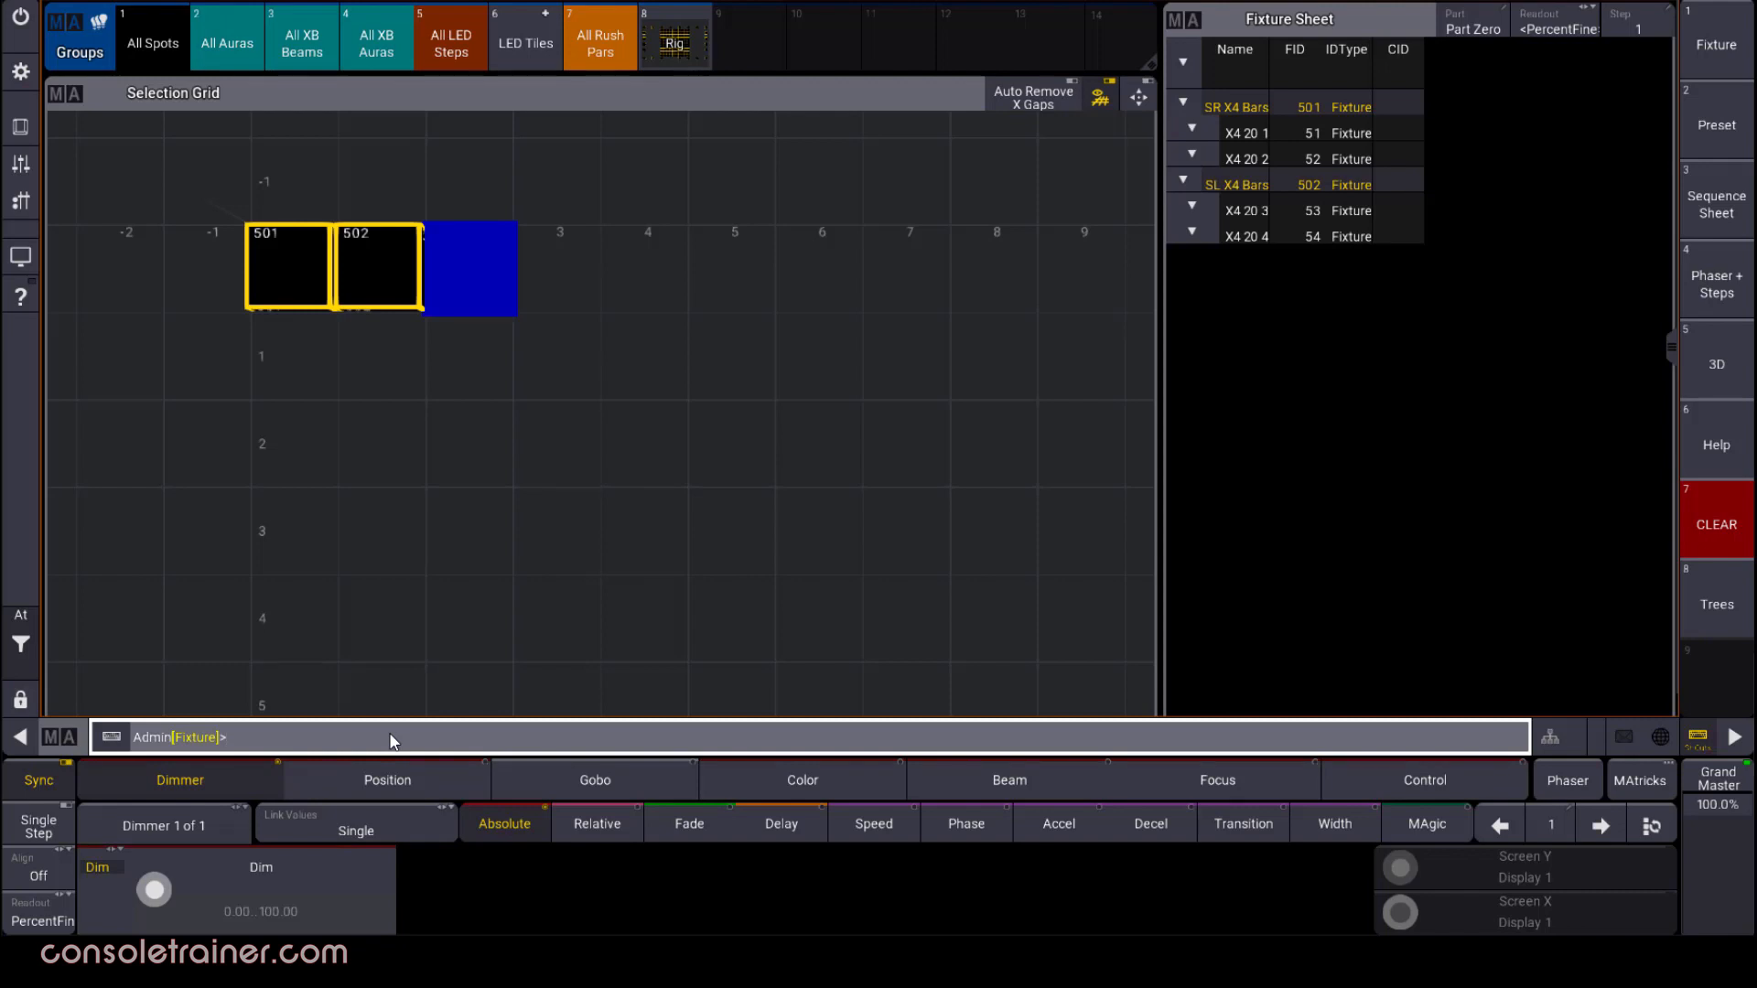
pyautogui.press('End')
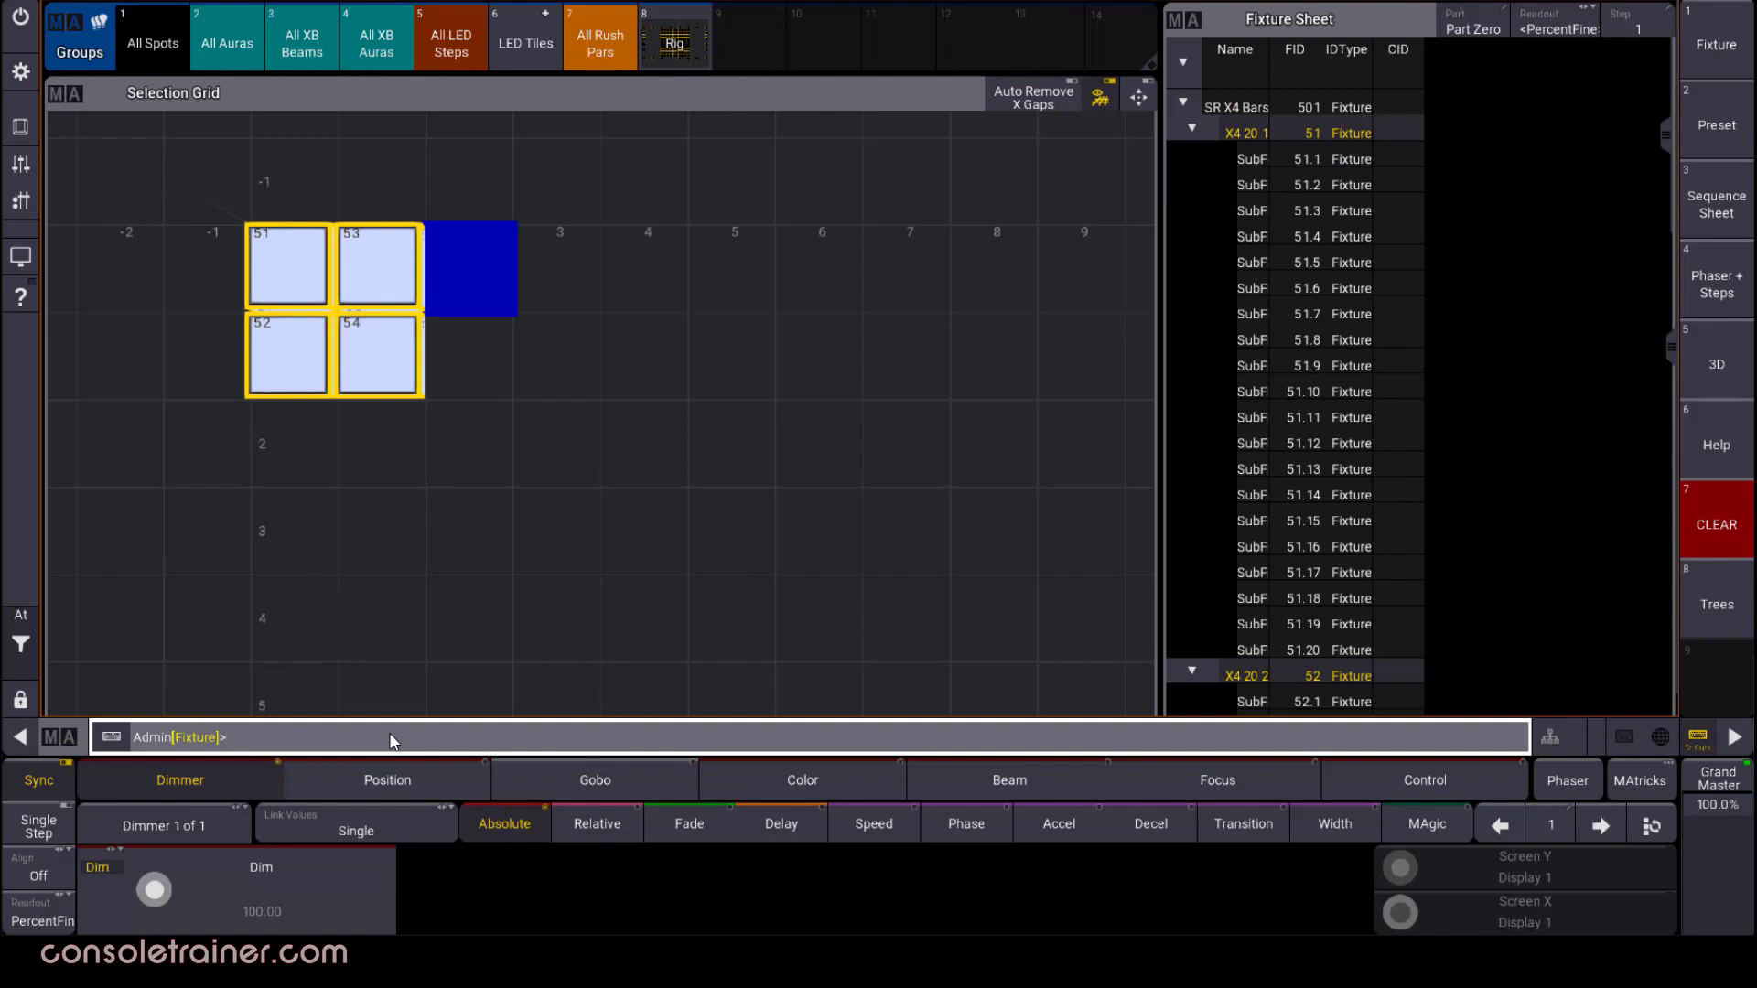
pyautogui.press('End')
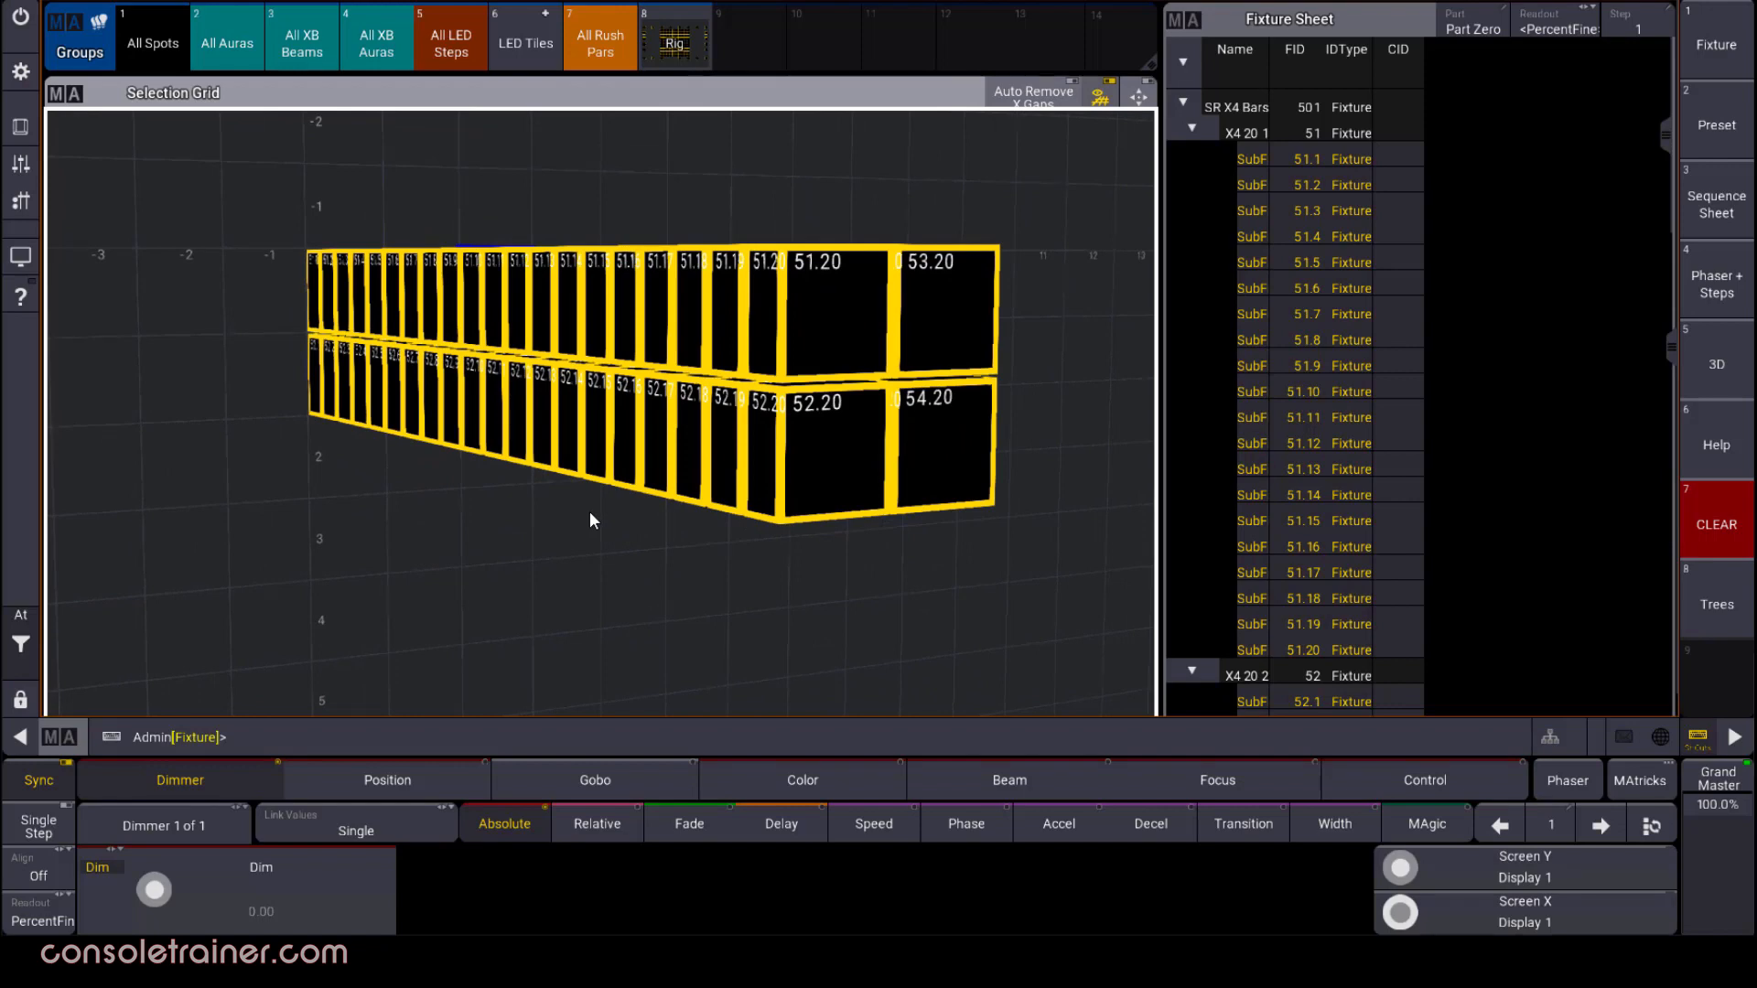
pyautogui.click(552, 735)
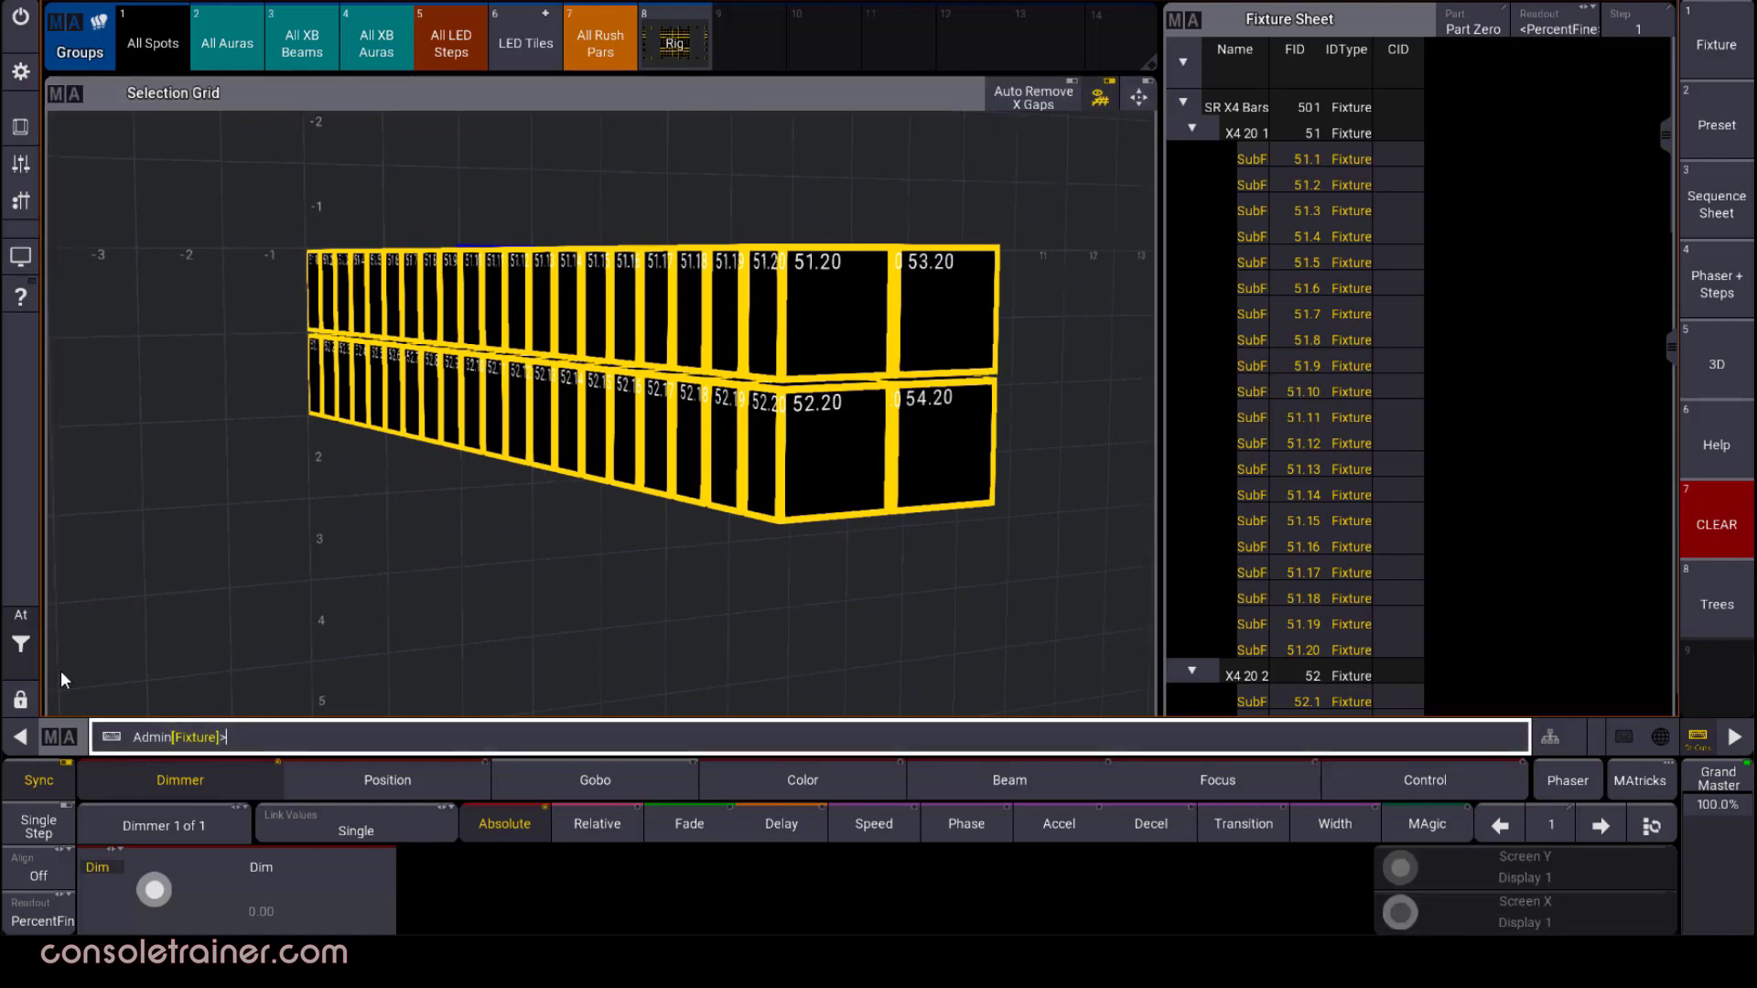
pyautogui.click(21, 619)
pyautogui.click(136, 694)
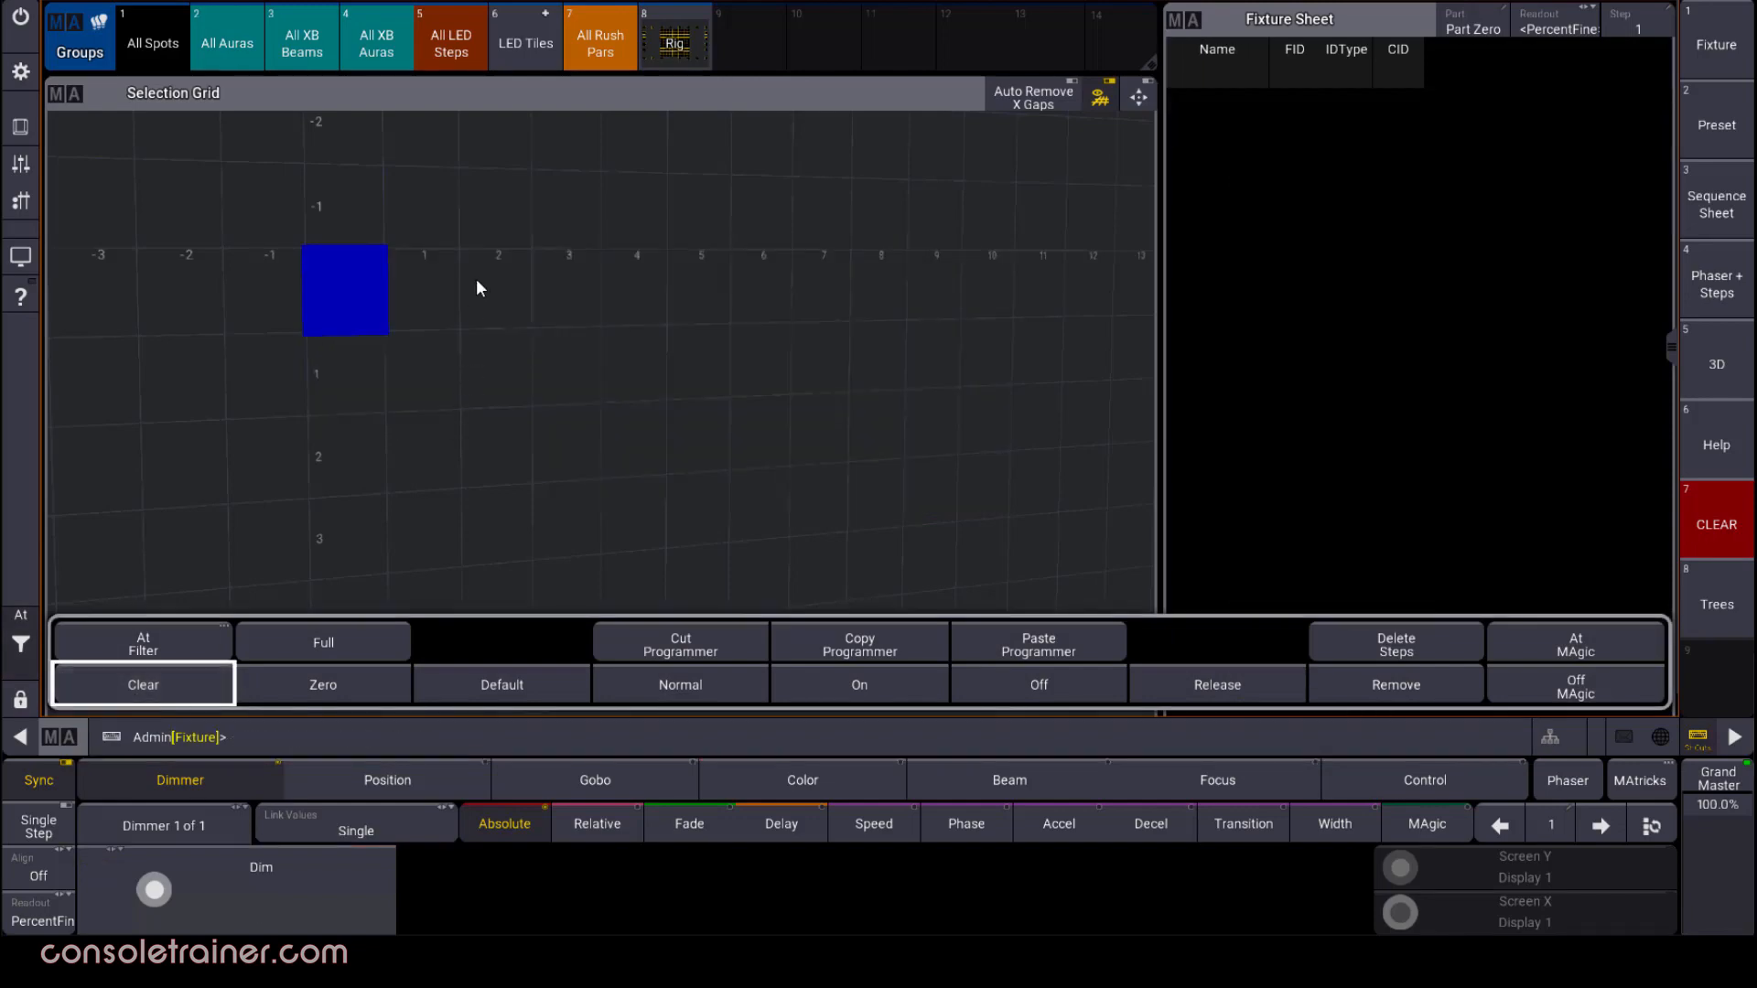
# Select the LED Tiles group and turn on automatic fitting of the view in the Selection Grid
pyautogui.click(526, 43)
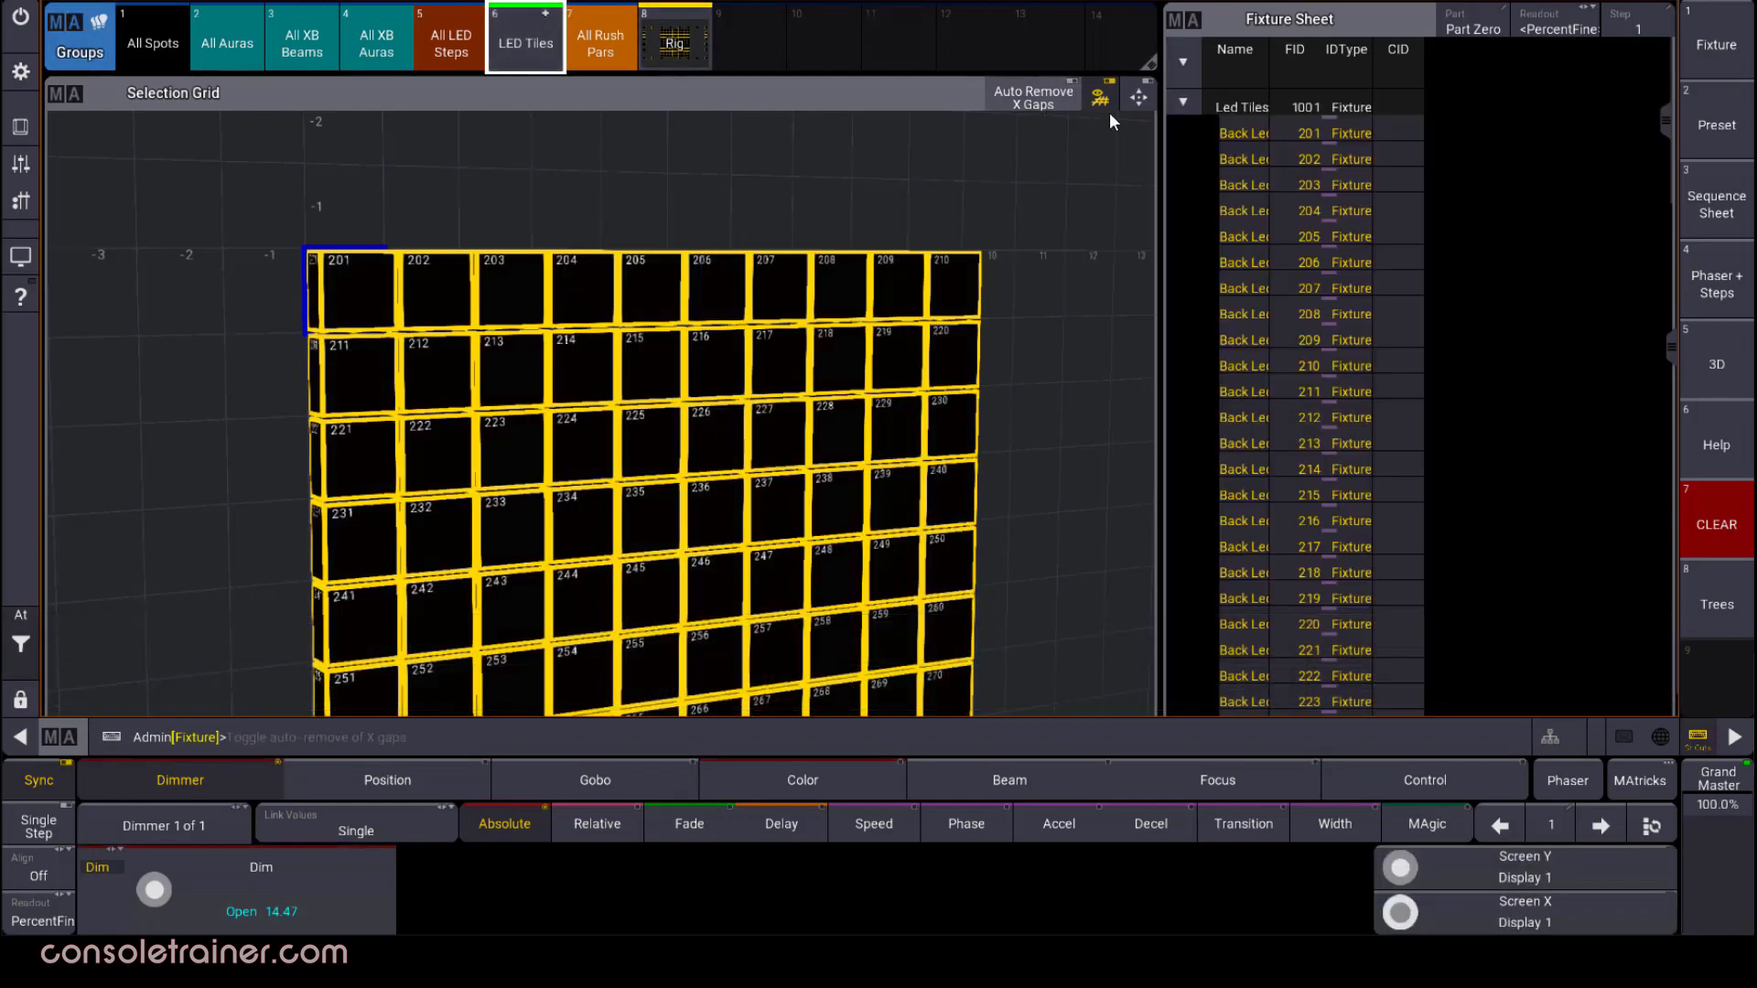
pyautogui.click(1138, 99)
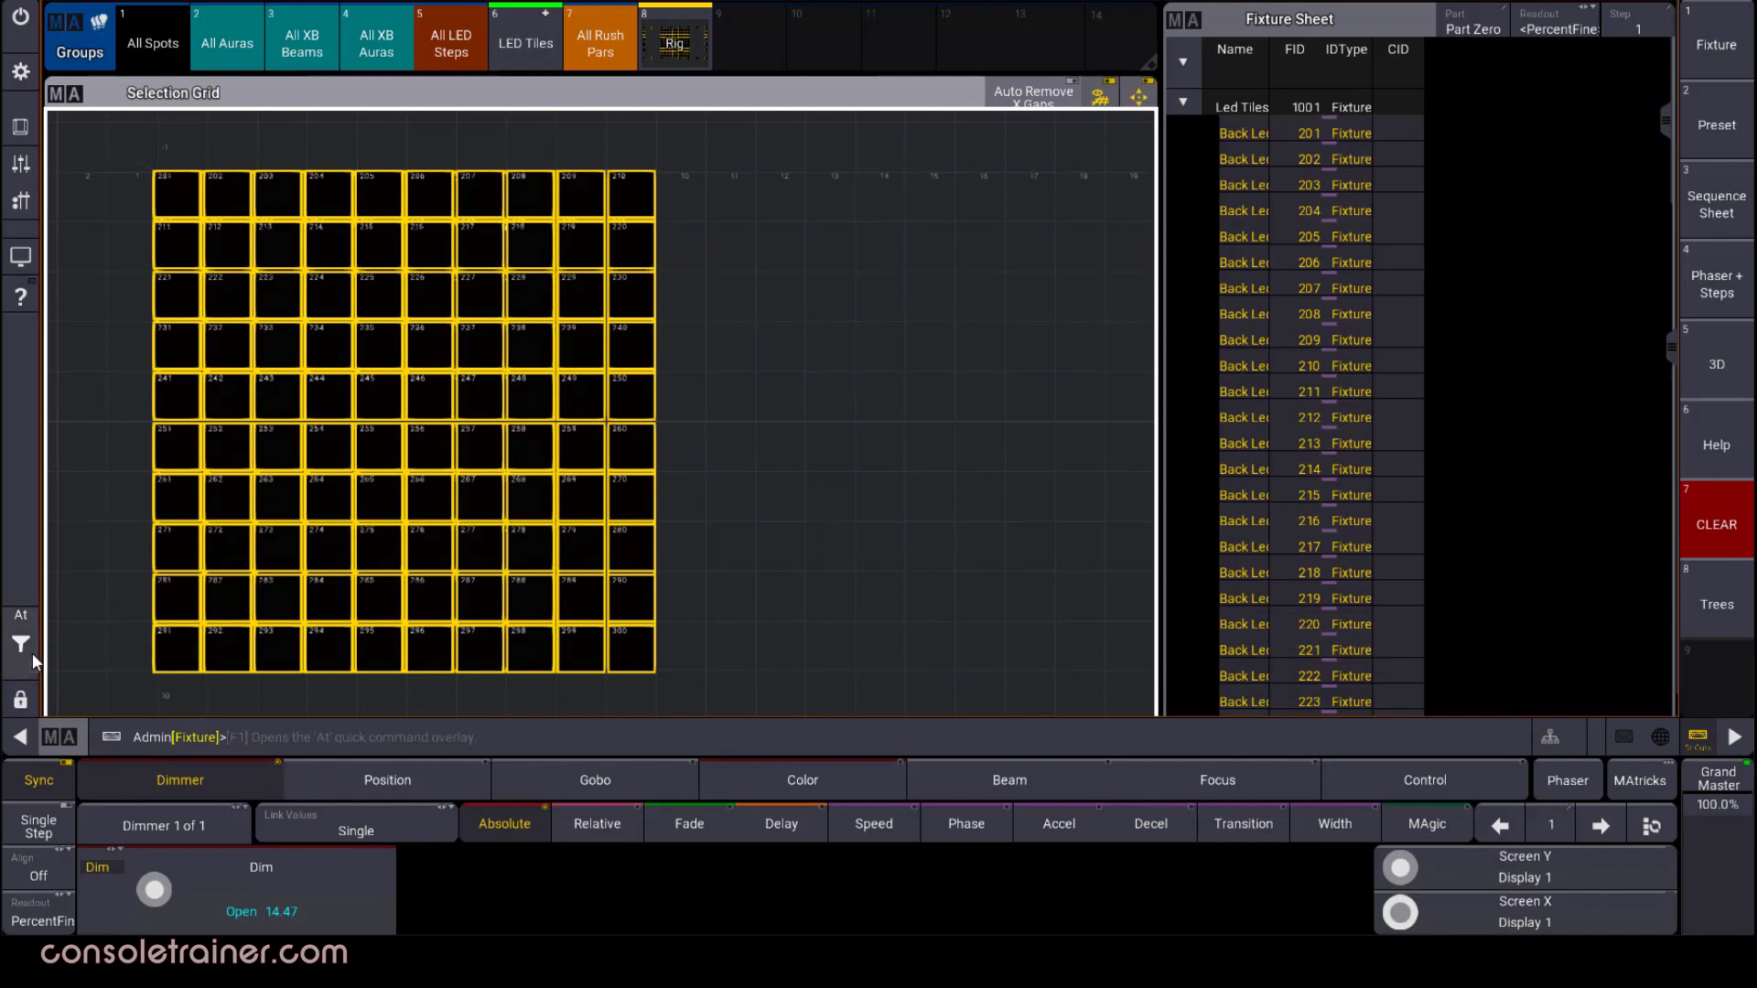
# Clear the LED Tiles selection and select the Rig group
pyautogui.click(20, 619)
pyautogui.click(163, 677)
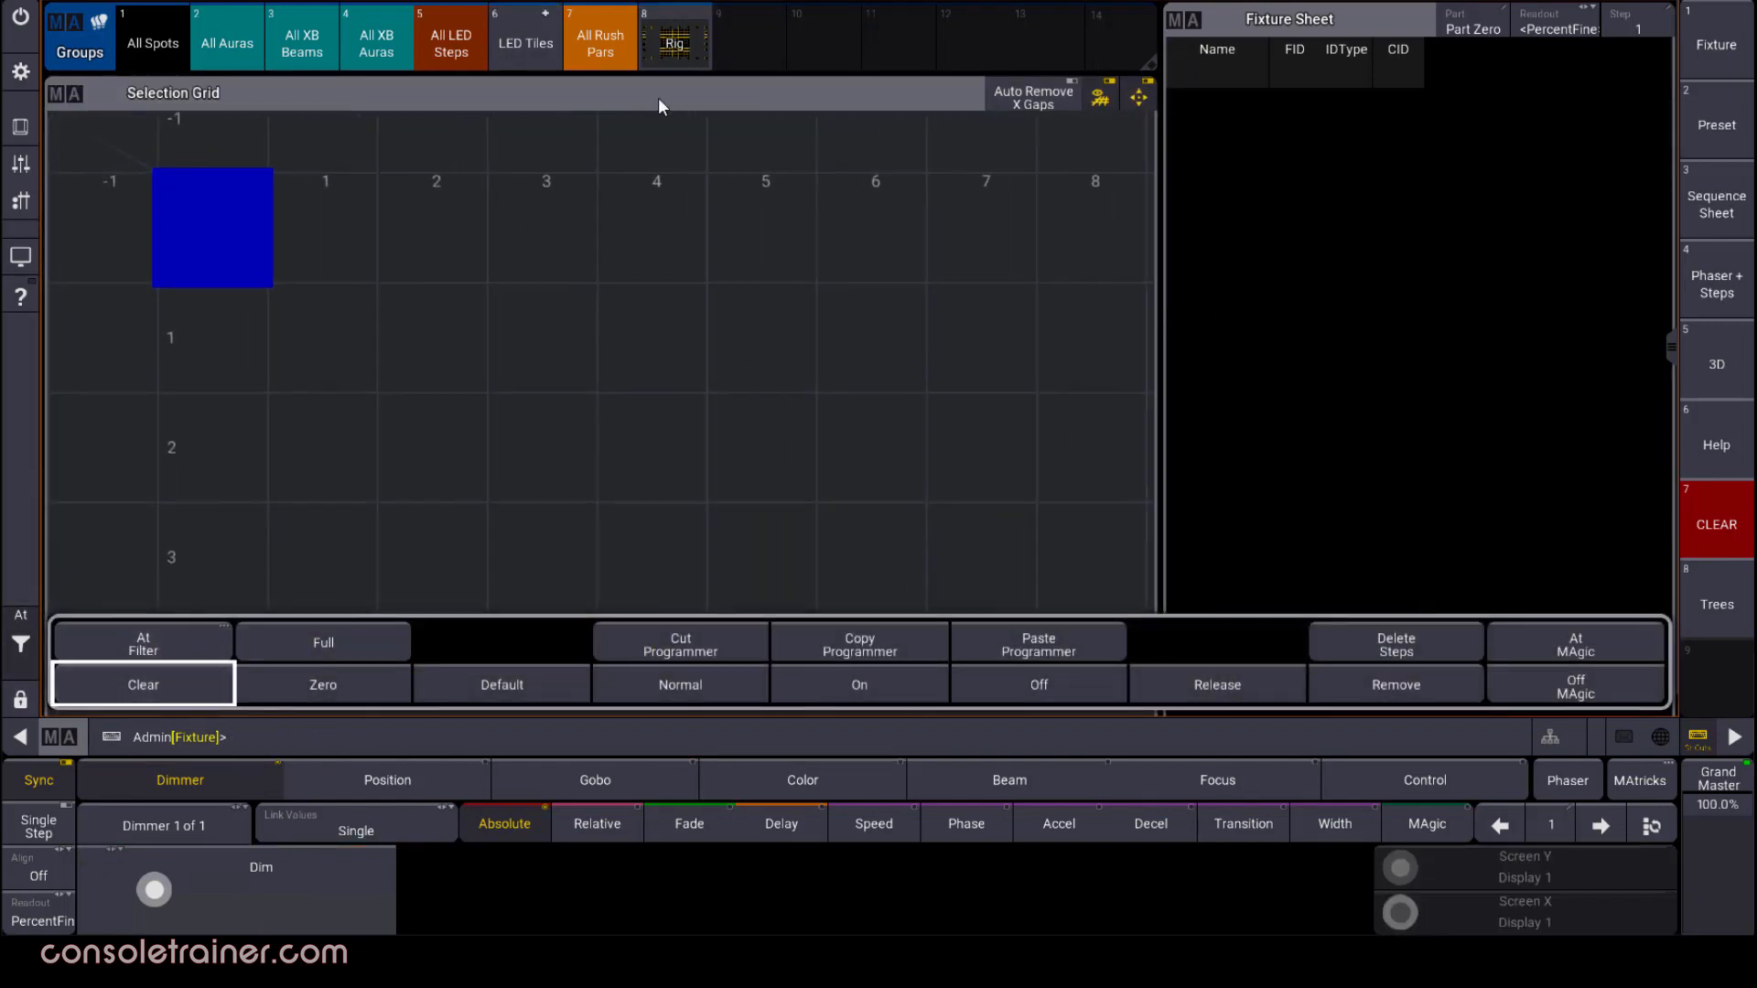
pyautogui.click(654, 64)
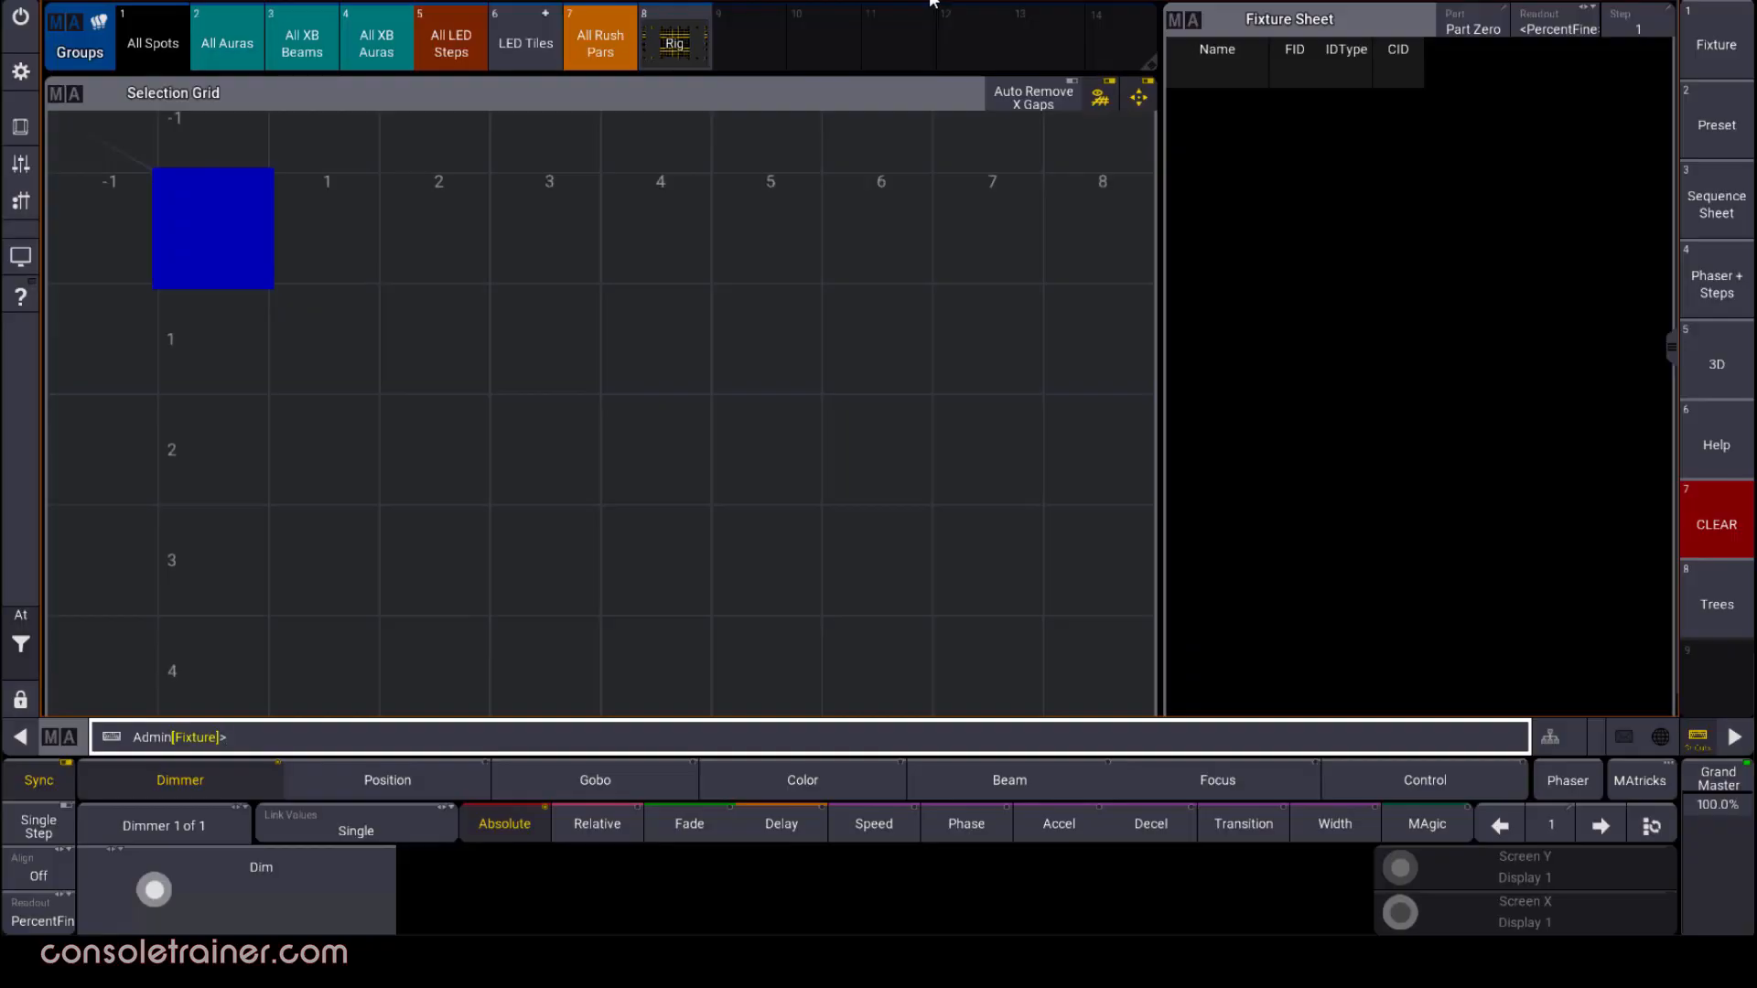
# Select the LED Tiles group and set its dimmer to 100 percent
pyautogui.click(536, 50)
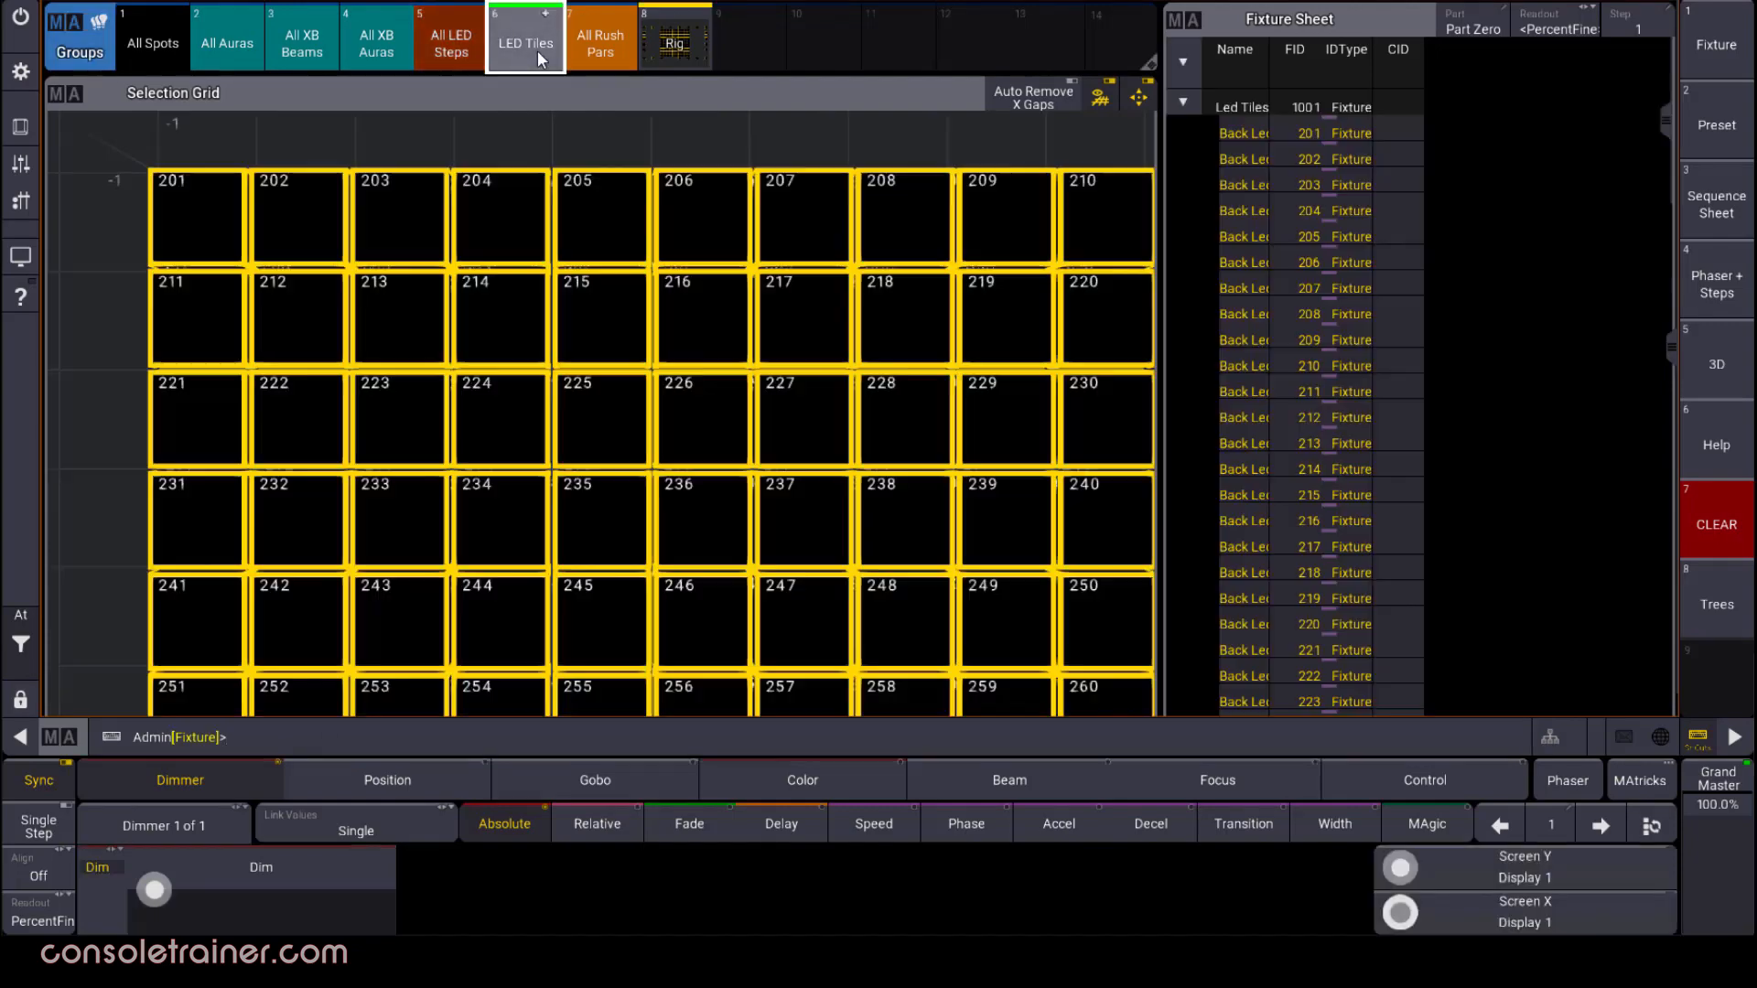
pyautogui.click(284, 874)
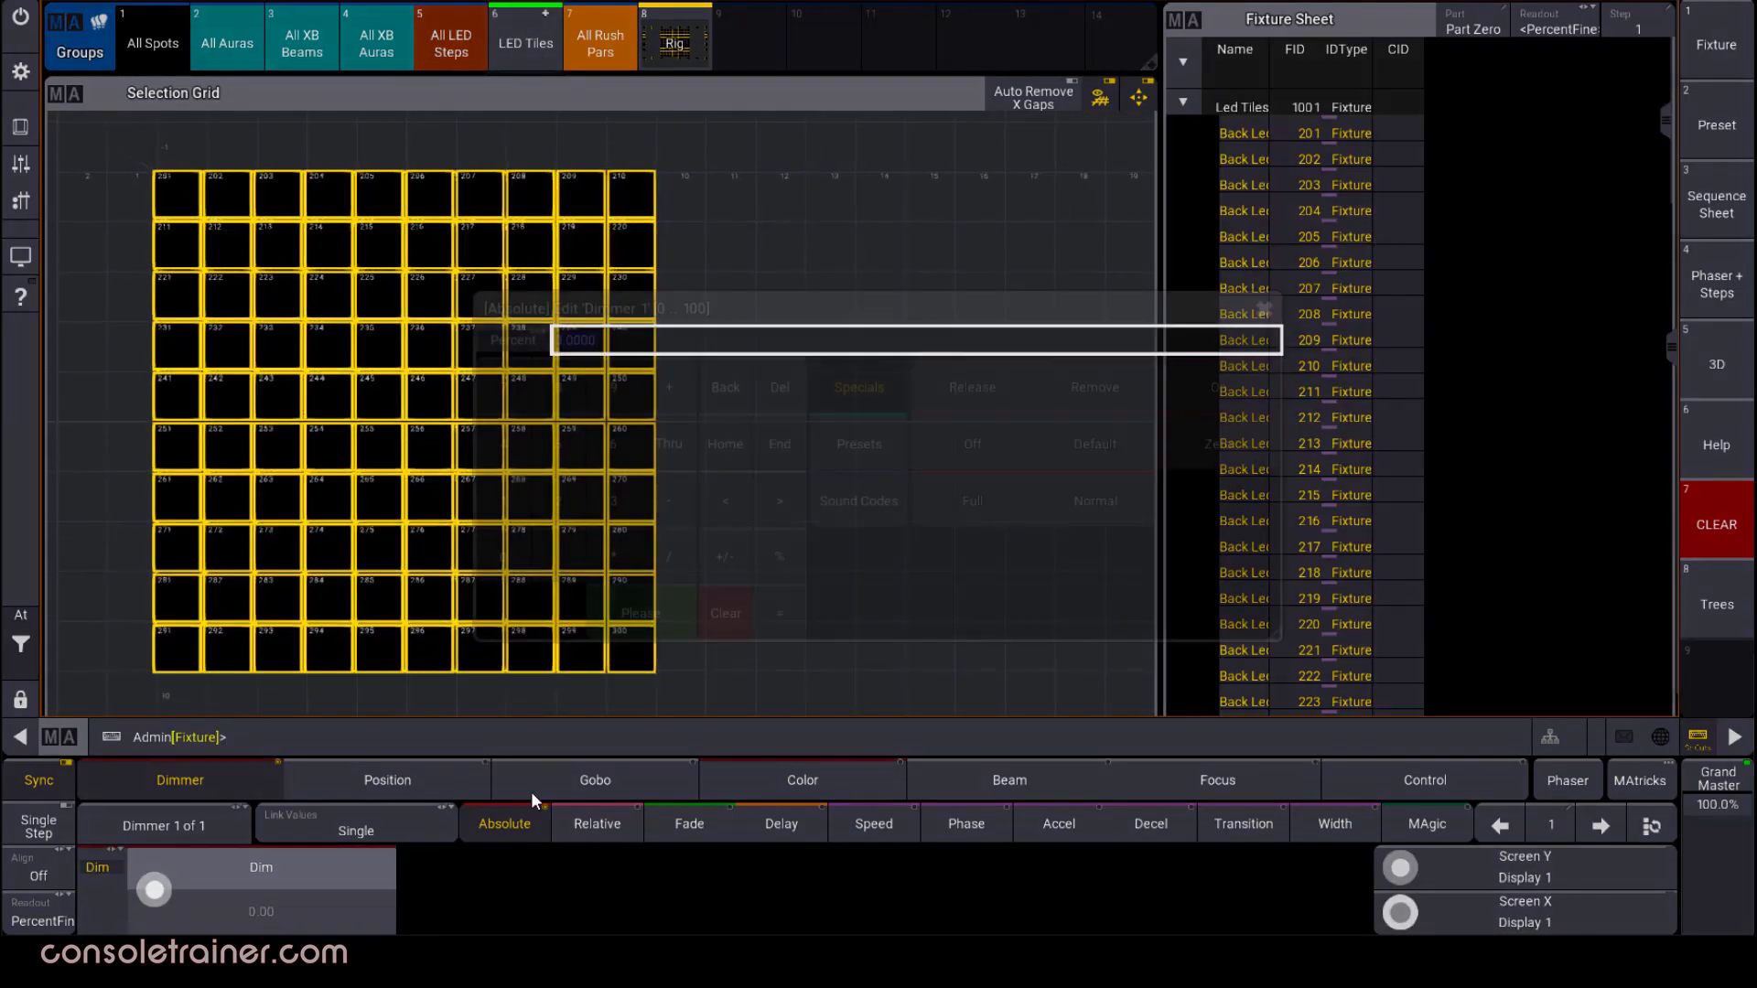
pyautogui.click(502, 514)
pyautogui.click(518, 552)
pyautogui.click(518, 551)
pyautogui.click(623, 606)
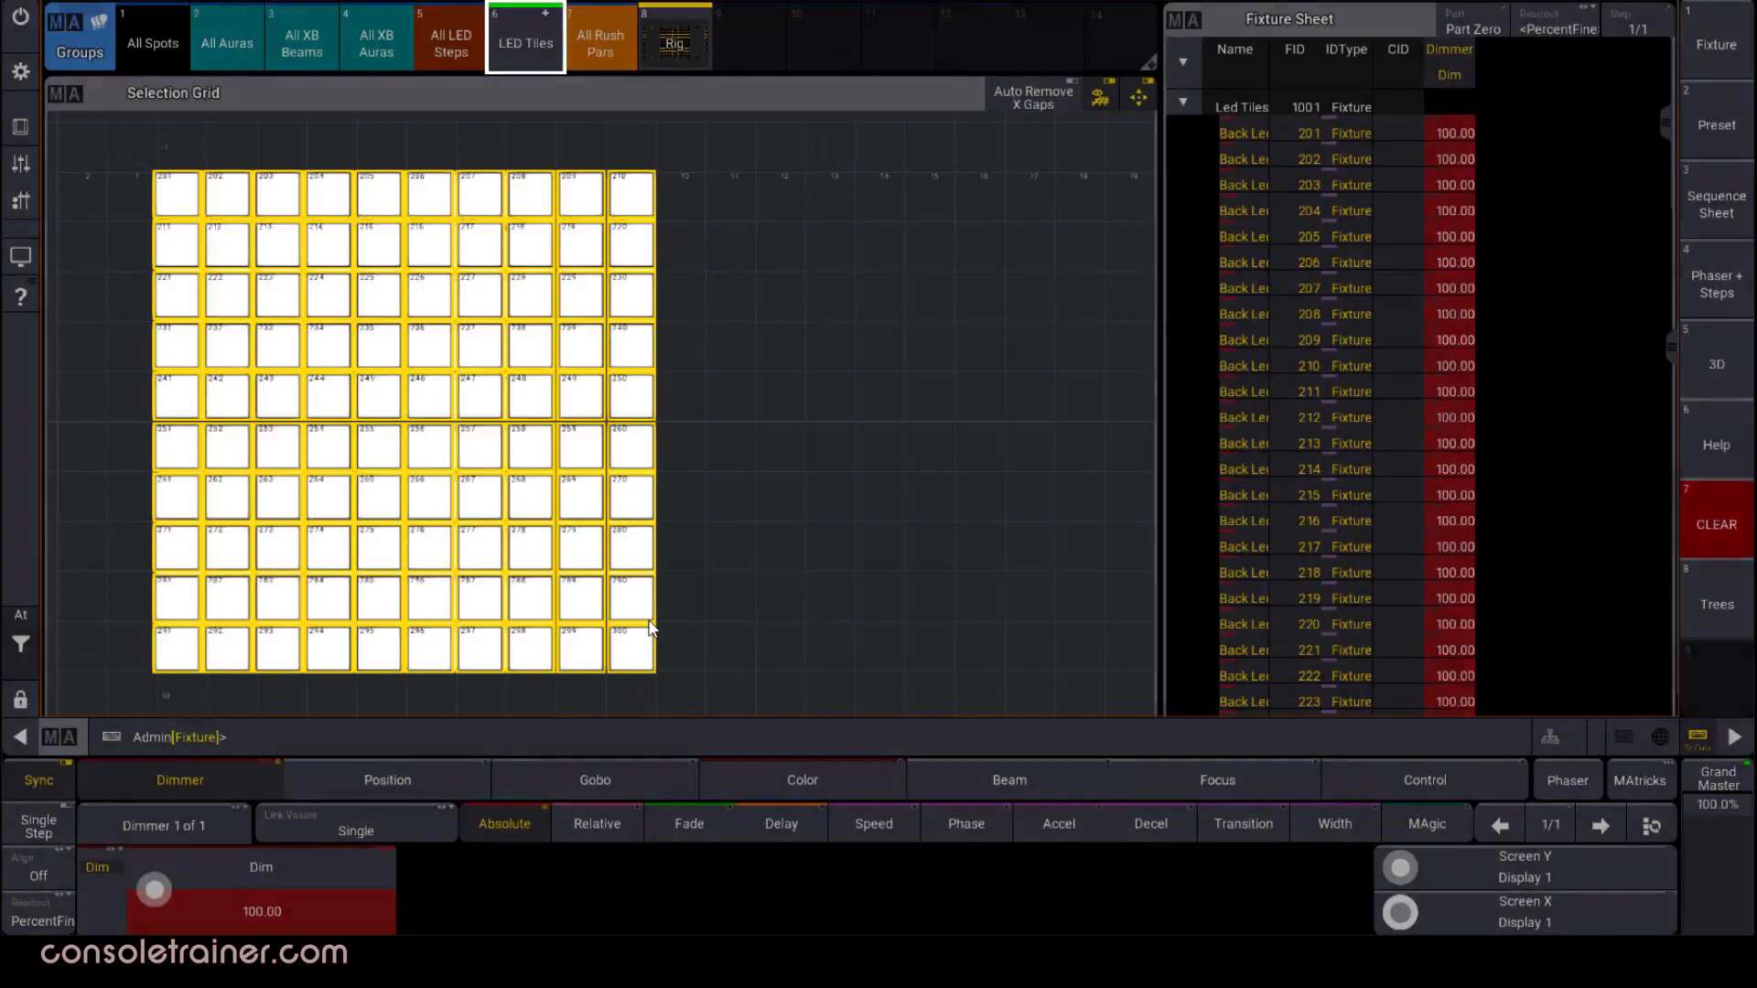
# Set the dimmer delay of the LED Tiles group to 0 thru 5 seconds
pyautogui.click(782, 820)
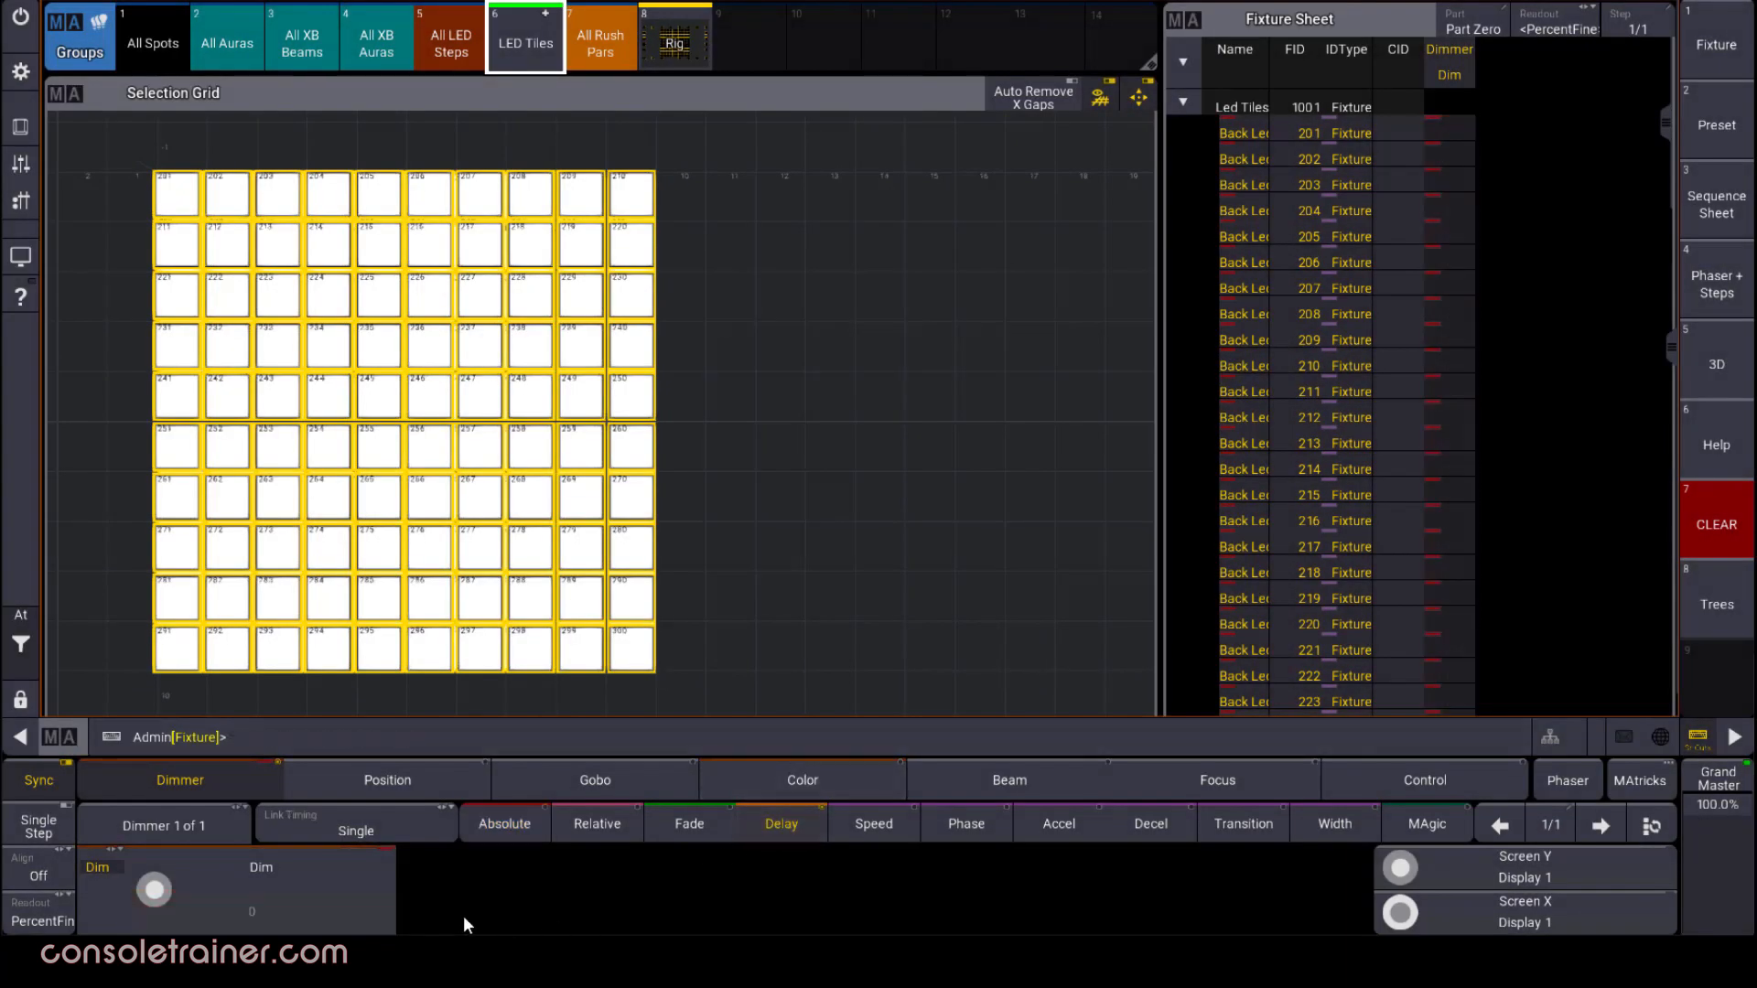
pyautogui.click(273, 909)
pyautogui.click(511, 538)
pyautogui.click(661, 432)
pyautogui.click(560, 436)
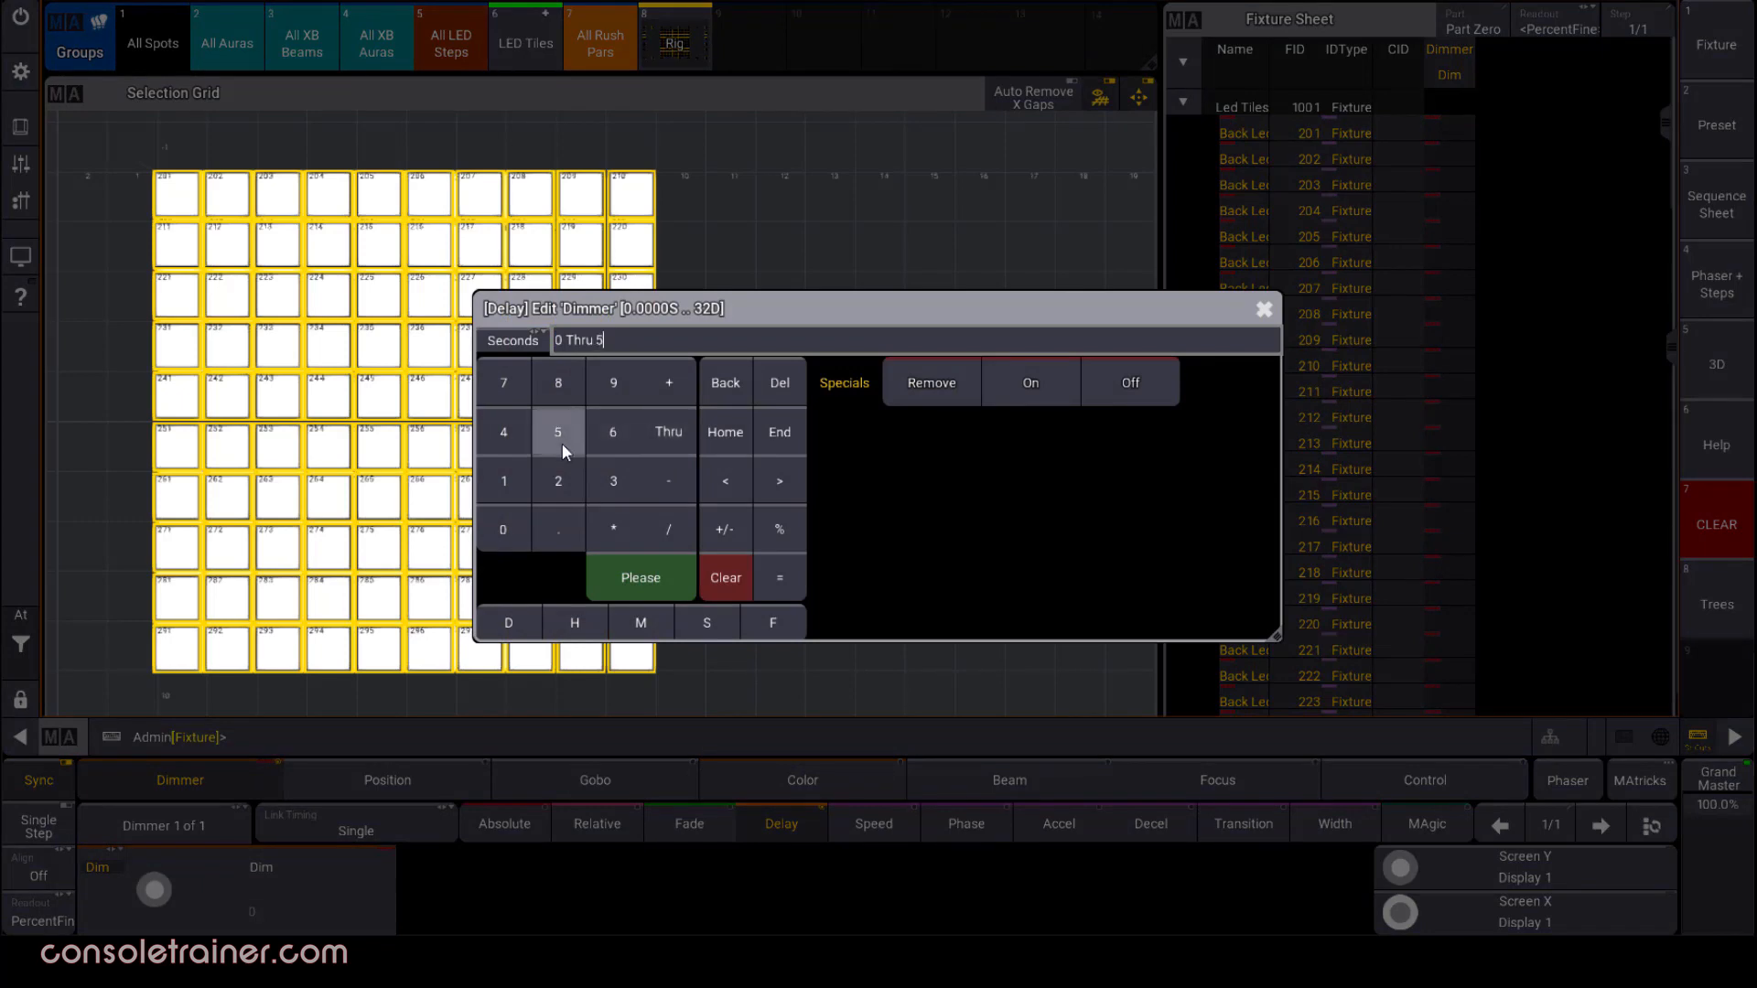
pyautogui.click(661, 577)
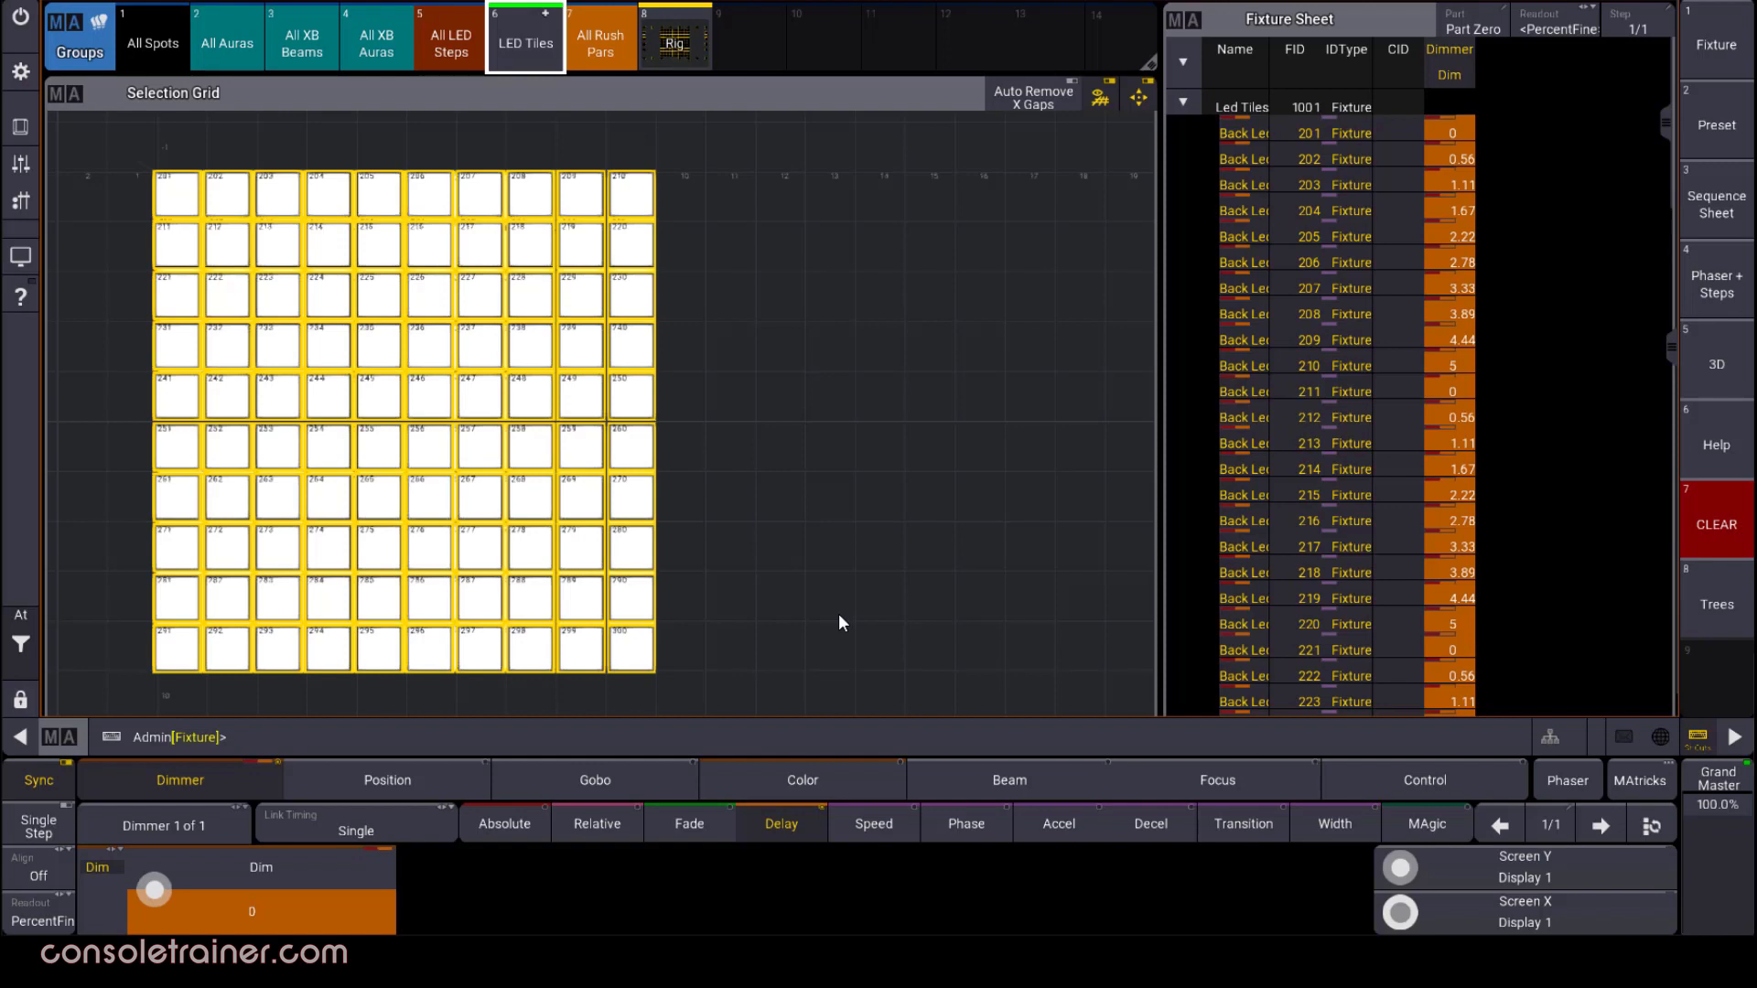
# Return to the Absolute layer and remove the LED Tiles' dimmer values from the programmer
pyautogui.click(524, 830)
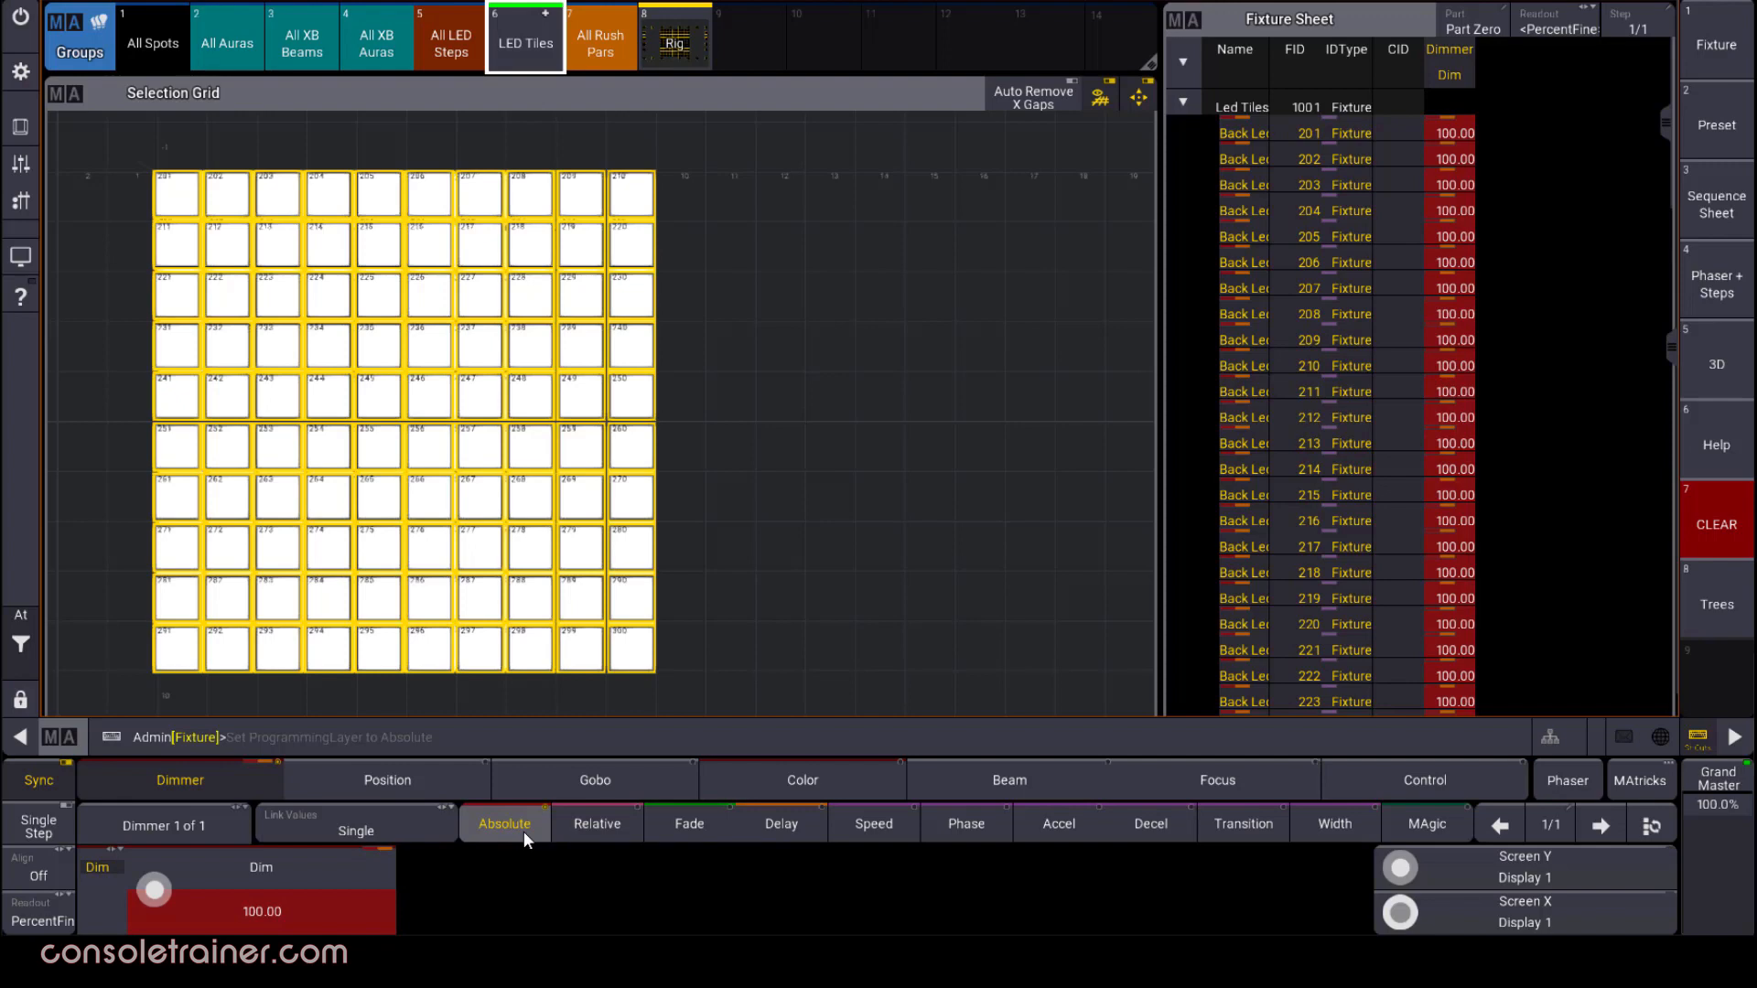
pyautogui.press('o')
pyautogui.click(305, 906)
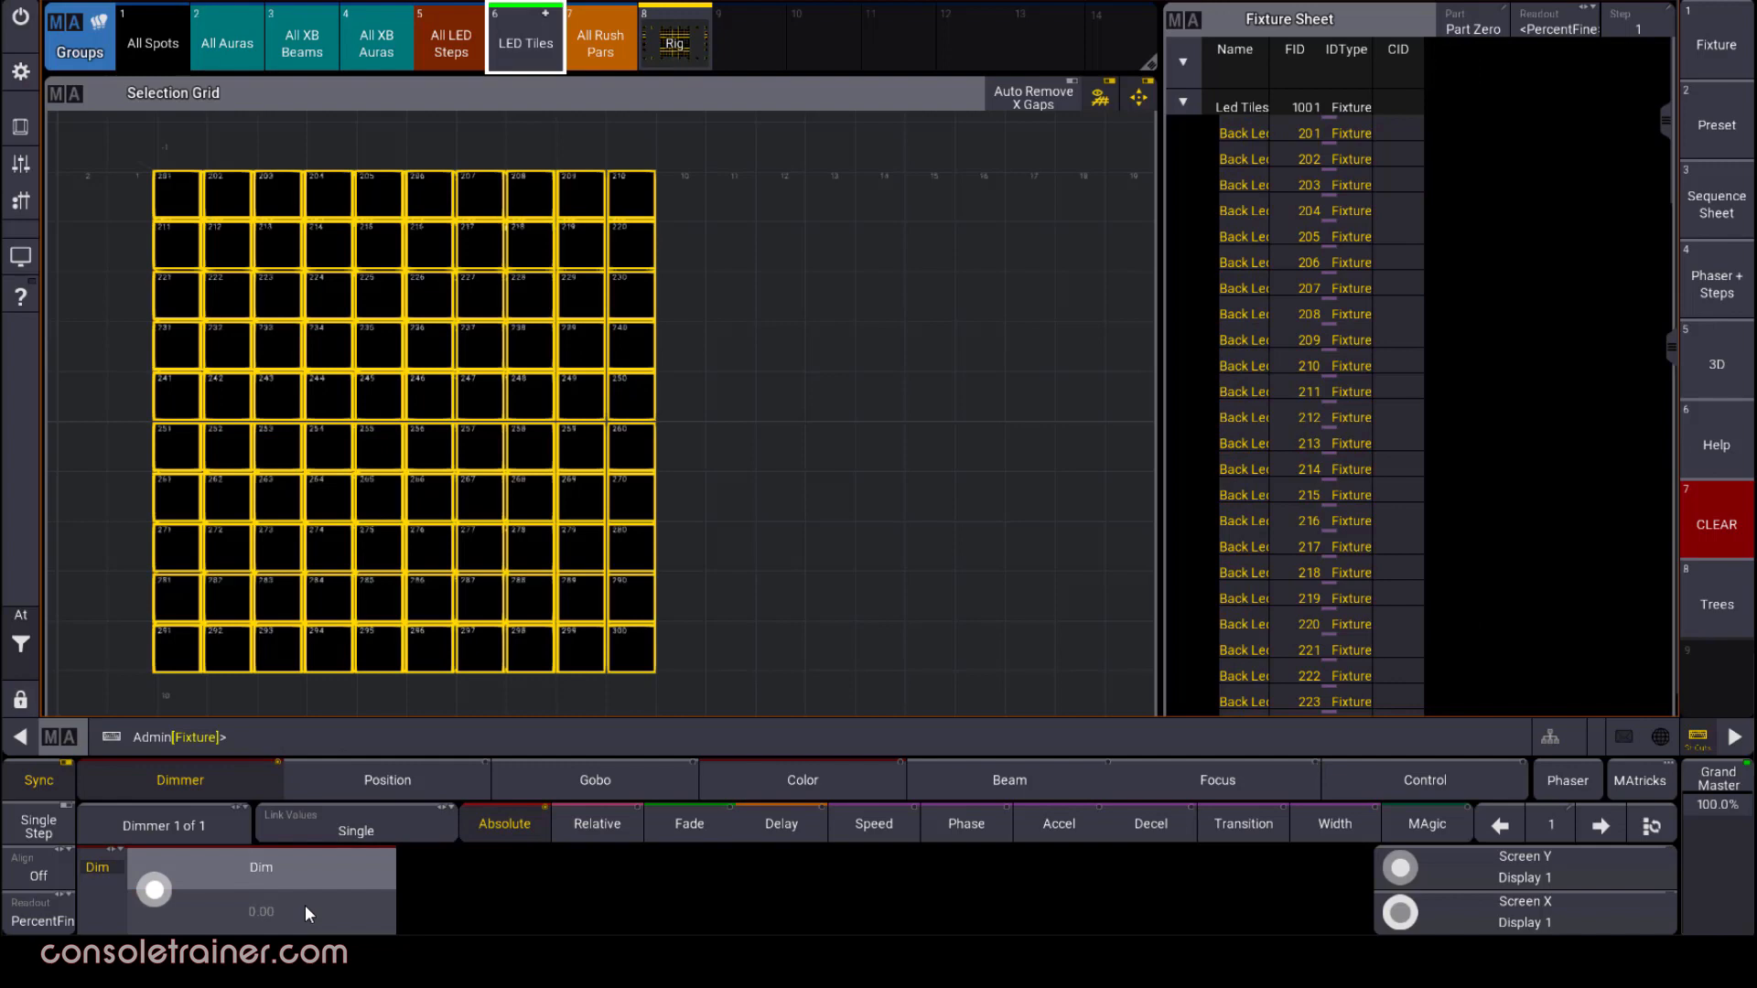
# Spread the absolute dimmer of the LED Tiles group from 0 thru 100 percent
pyautogui.click(305, 906)
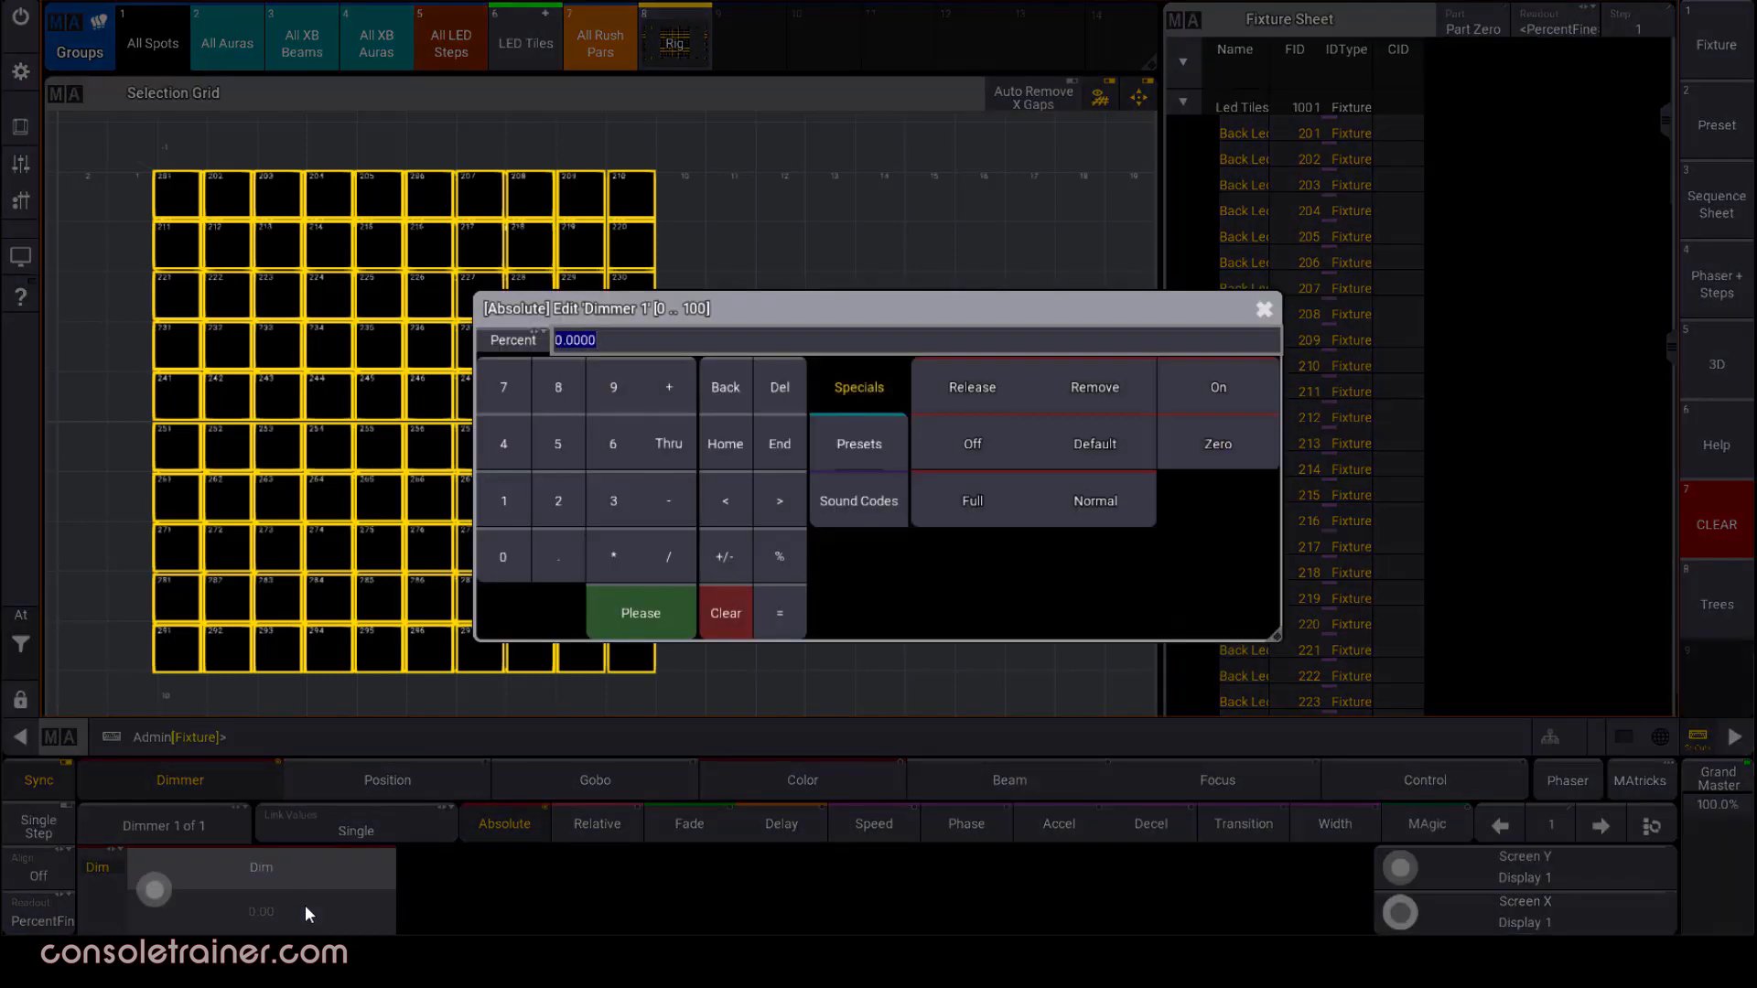
pyautogui.click(512, 568)
pyautogui.click(675, 435)
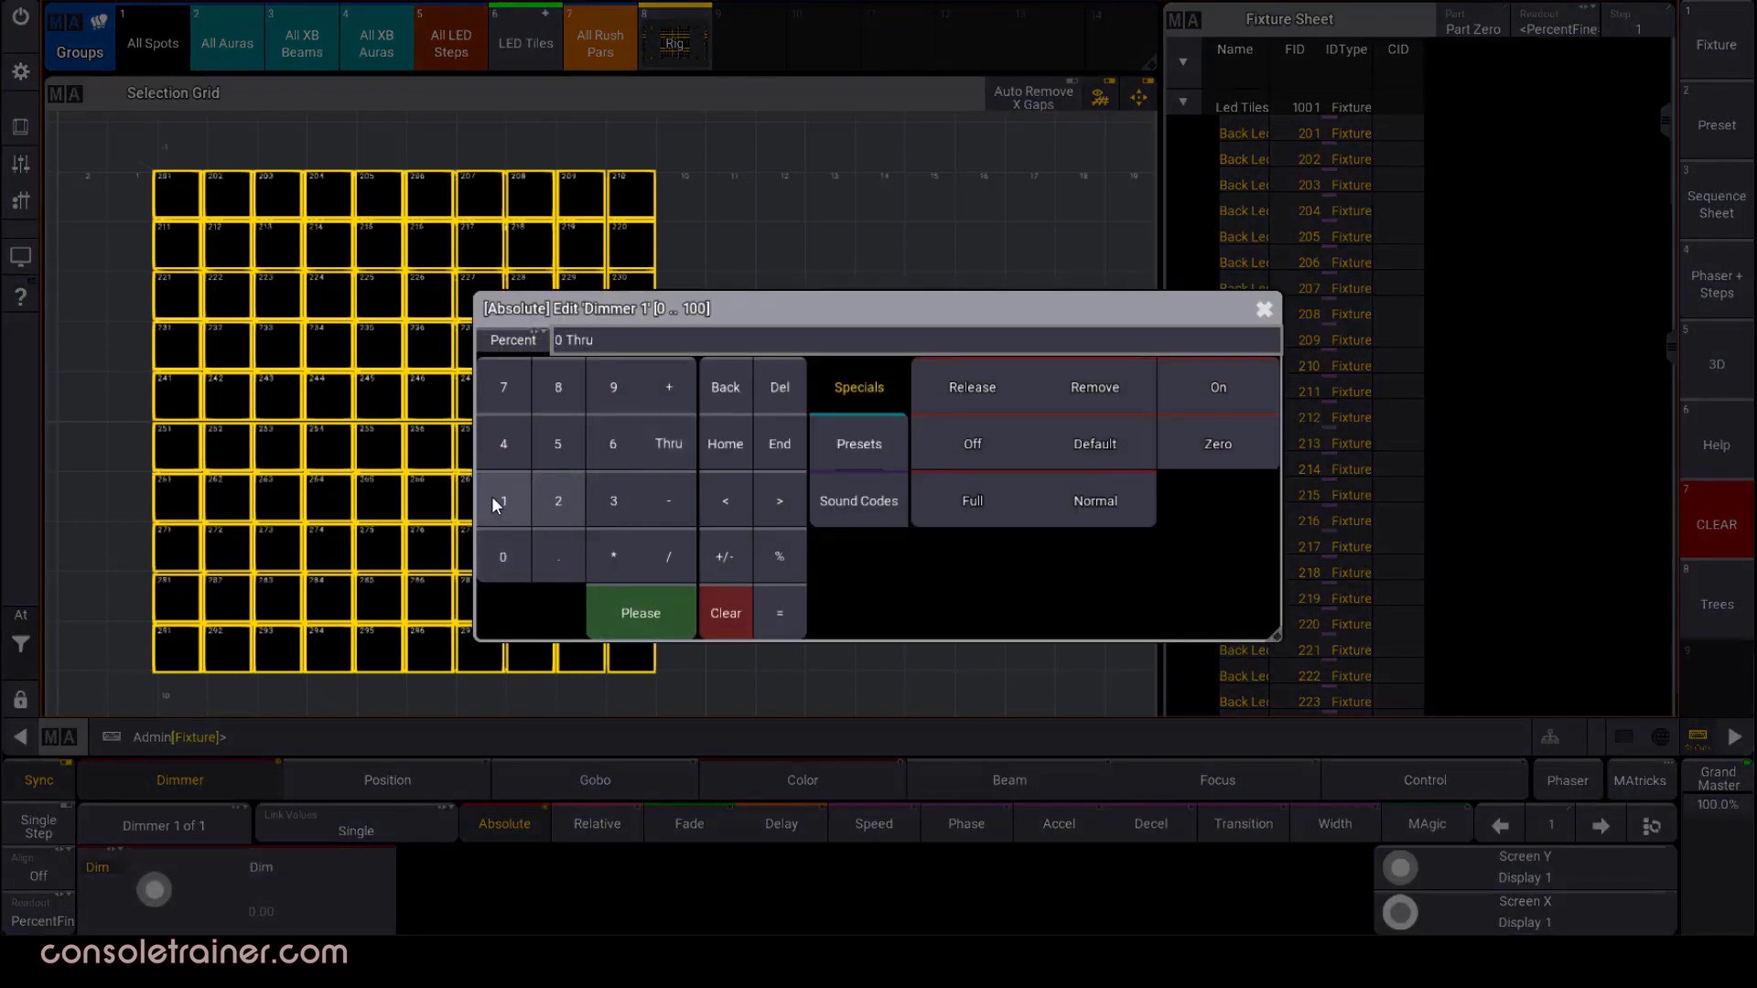
pyautogui.click(495, 499)
pyautogui.click(506, 540)
pyautogui.click(505, 540)
pyautogui.click(622, 617)
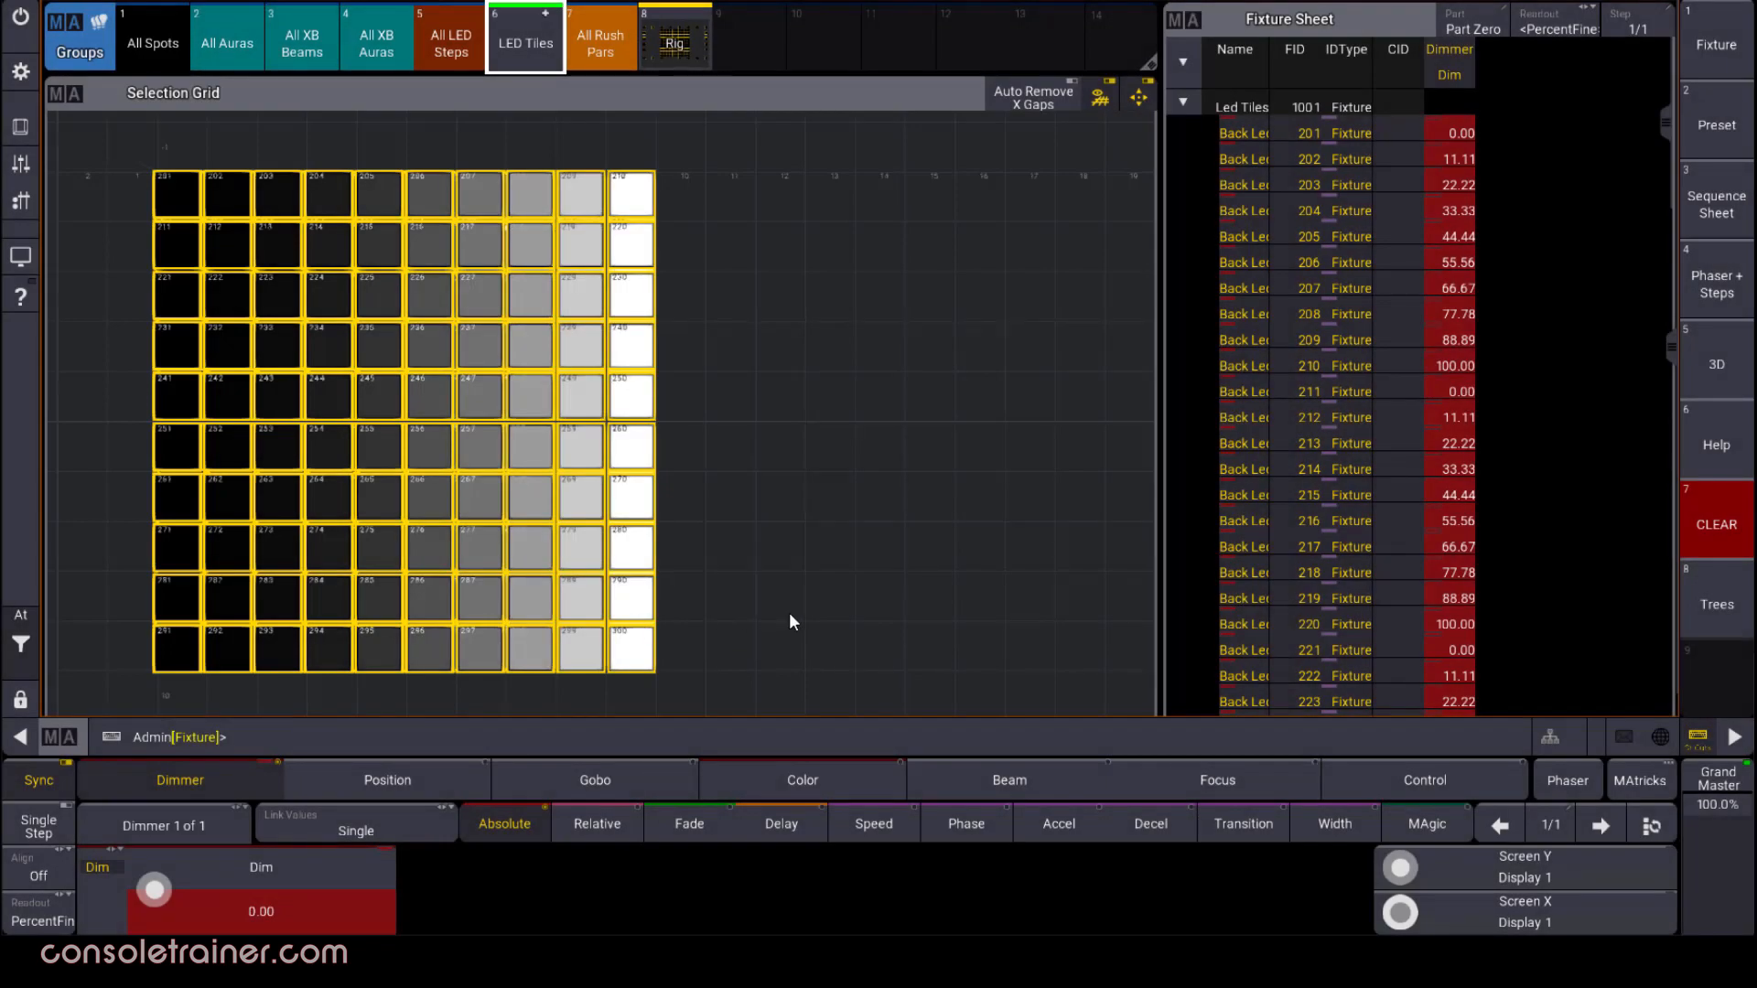
# Set the absolute dimmer of all LED Tiles to 100 percent
pyautogui.click(357, 926)
pyautogui.click(502, 499)
pyautogui.click(502, 558)
pyautogui.click(503, 558)
pyautogui.click(628, 613)
# Turn on an Align mode for the color attributes and spread the LED Tiles' green value from 0 thru 100 percent
pyautogui.click(770, 777)
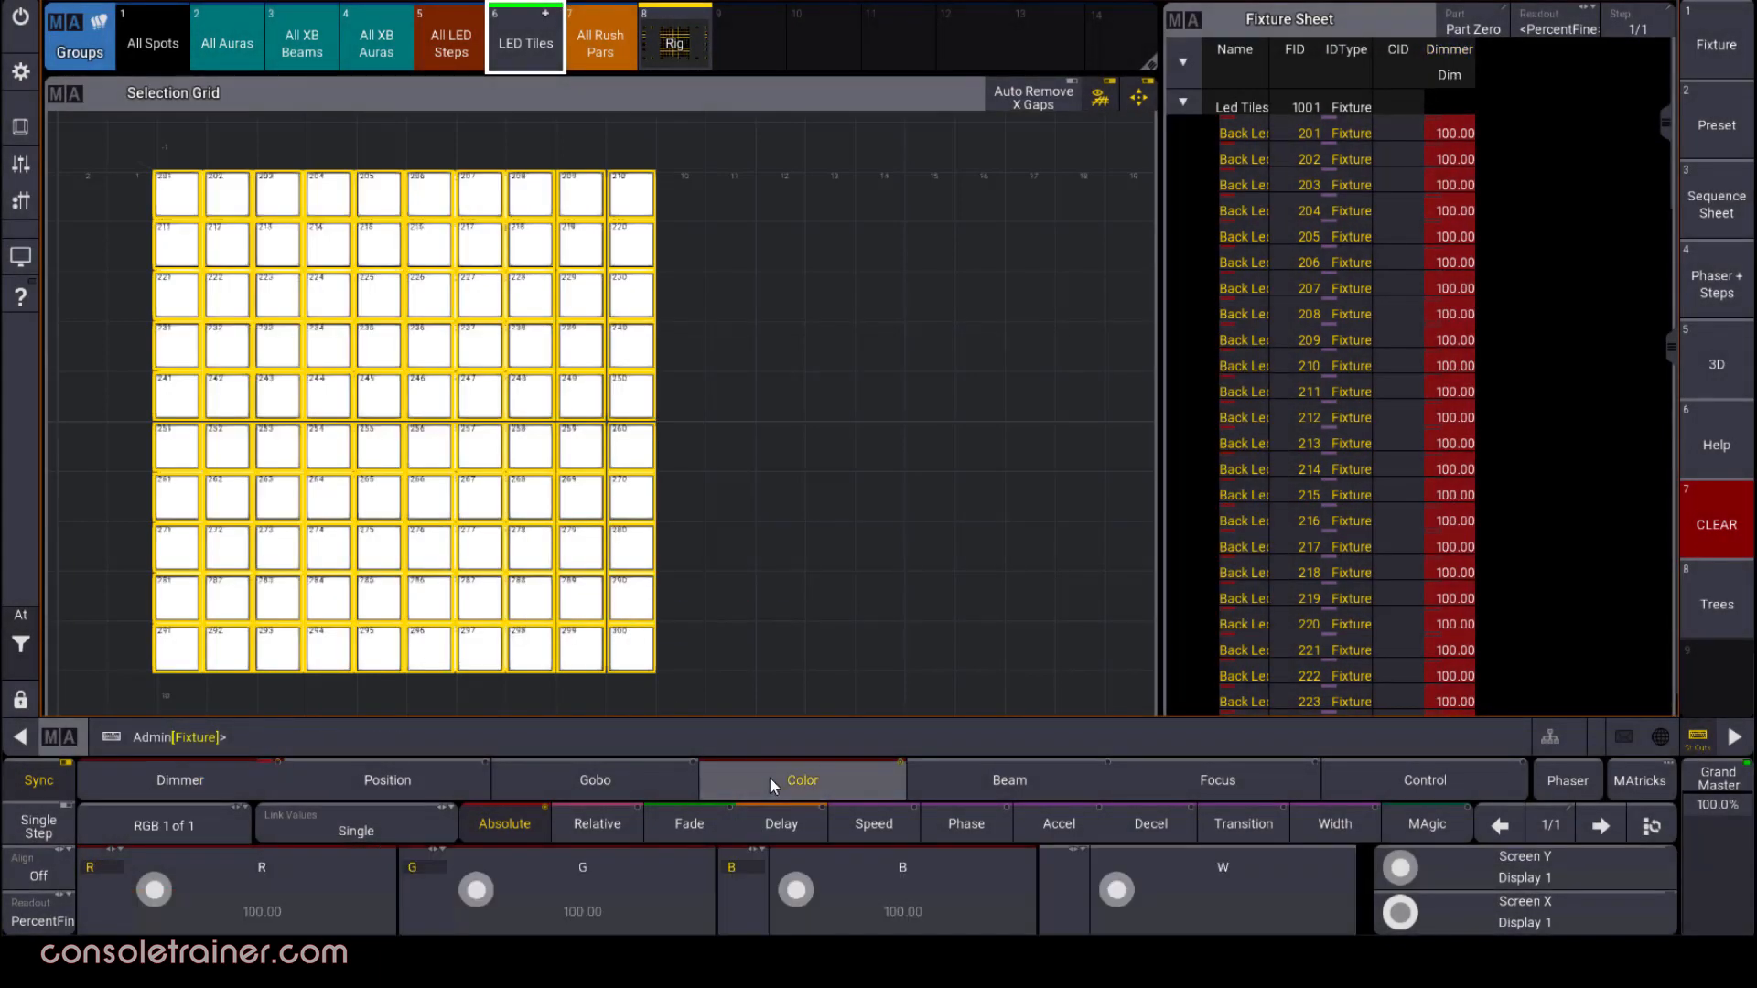
pyautogui.click(53, 867)
pyautogui.click(51, 870)
pyautogui.click(612, 903)
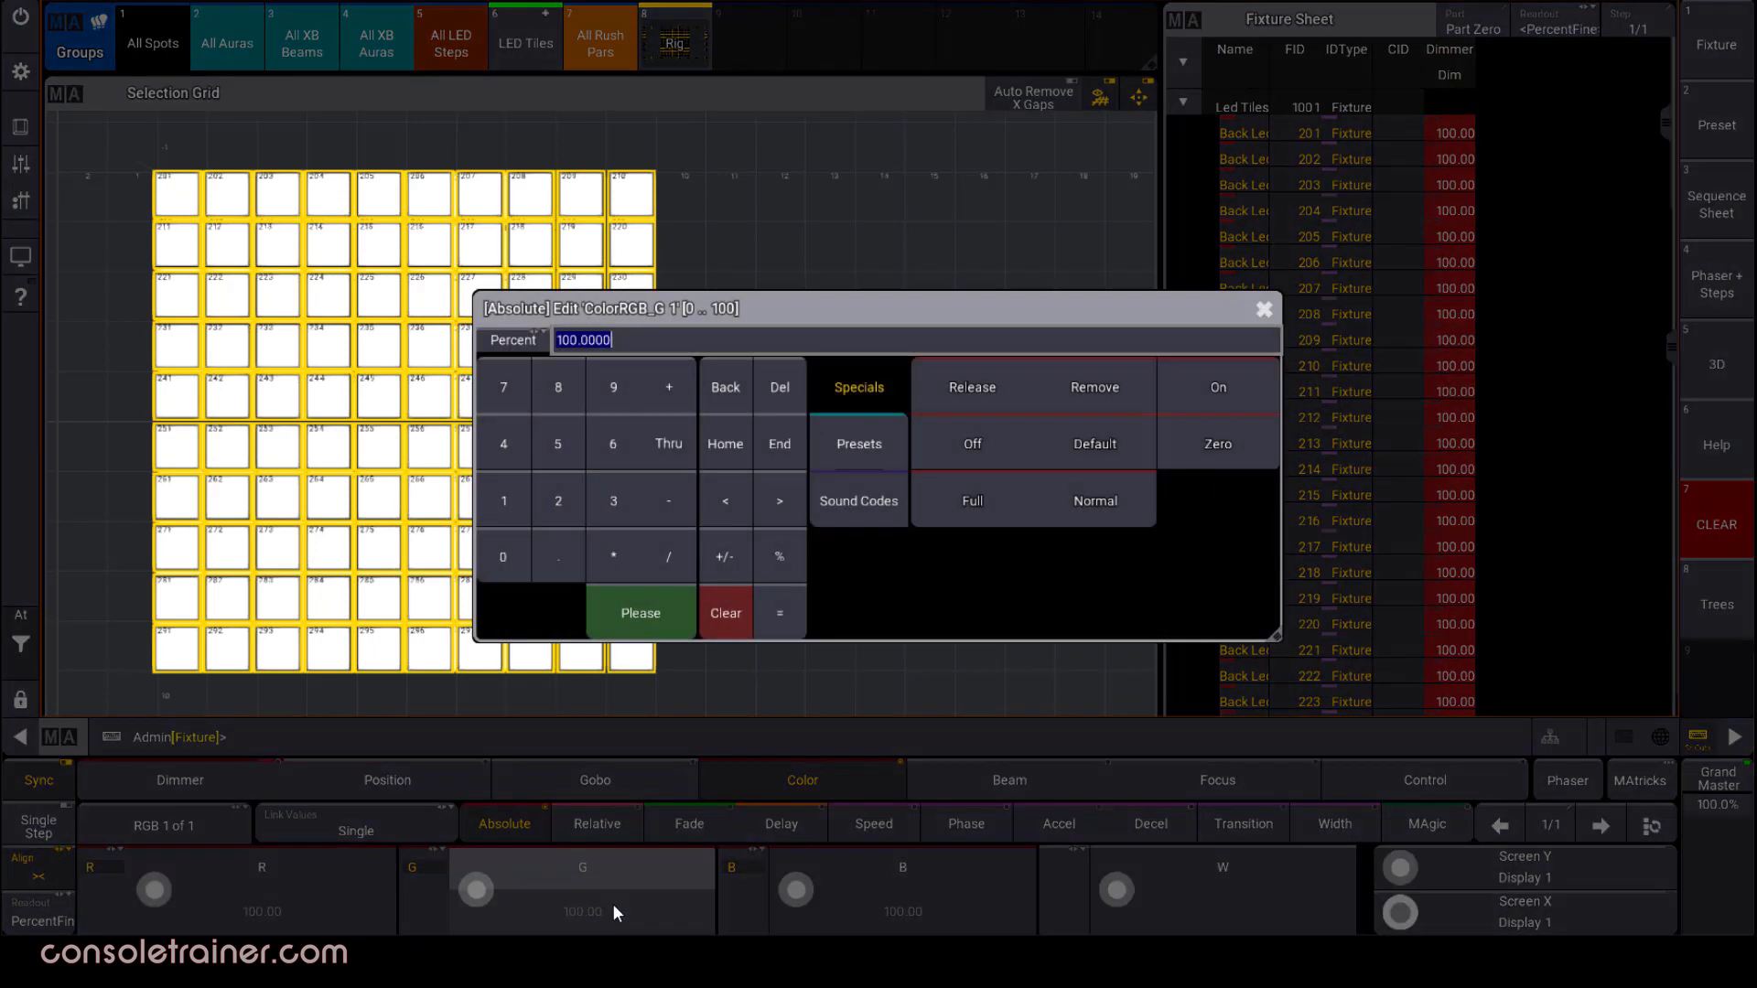
pyautogui.click(503, 557)
pyautogui.click(667, 449)
pyautogui.click(505, 522)
pyautogui.click(502, 545)
pyautogui.click(502, 545)
pyautogui.click(645, 620)
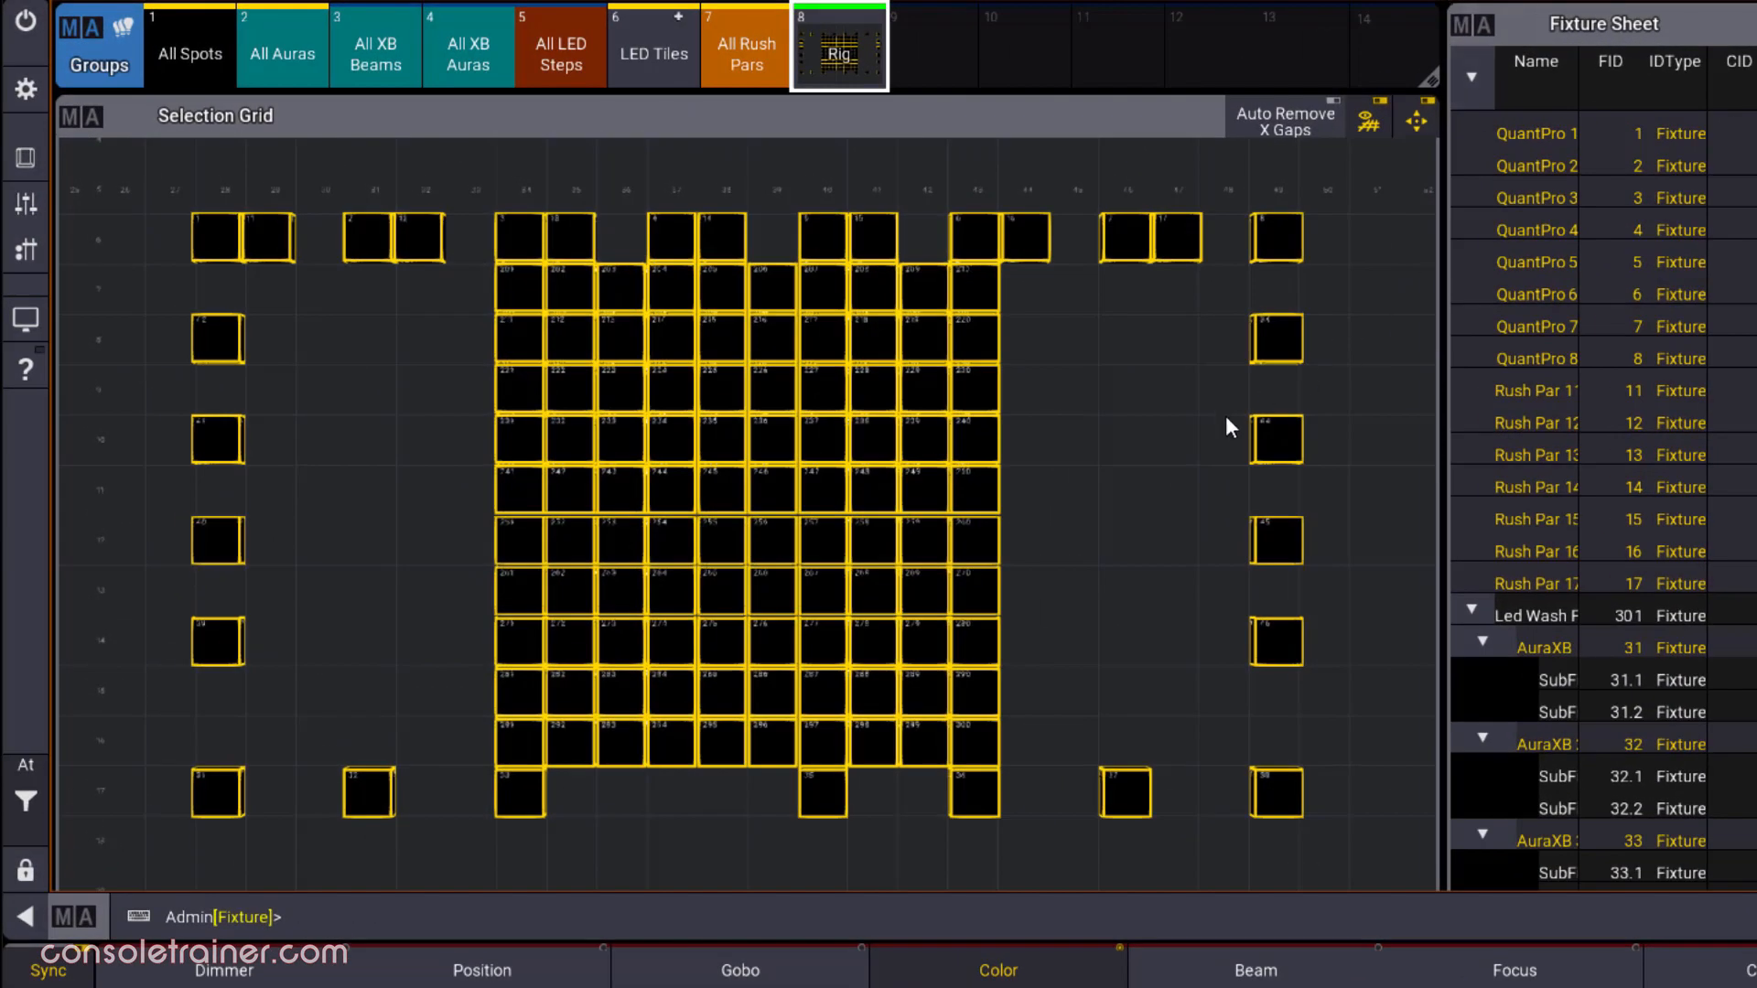
# Zoom and tilt the Selection Grid around the Rig group, and turn automatic view fitting back on
pyautogui.scroll(3, 1140, 636)
pyautogui.scroll(-4, 1144, 659)
pyautogui.scroll(-2, 1133, 656)
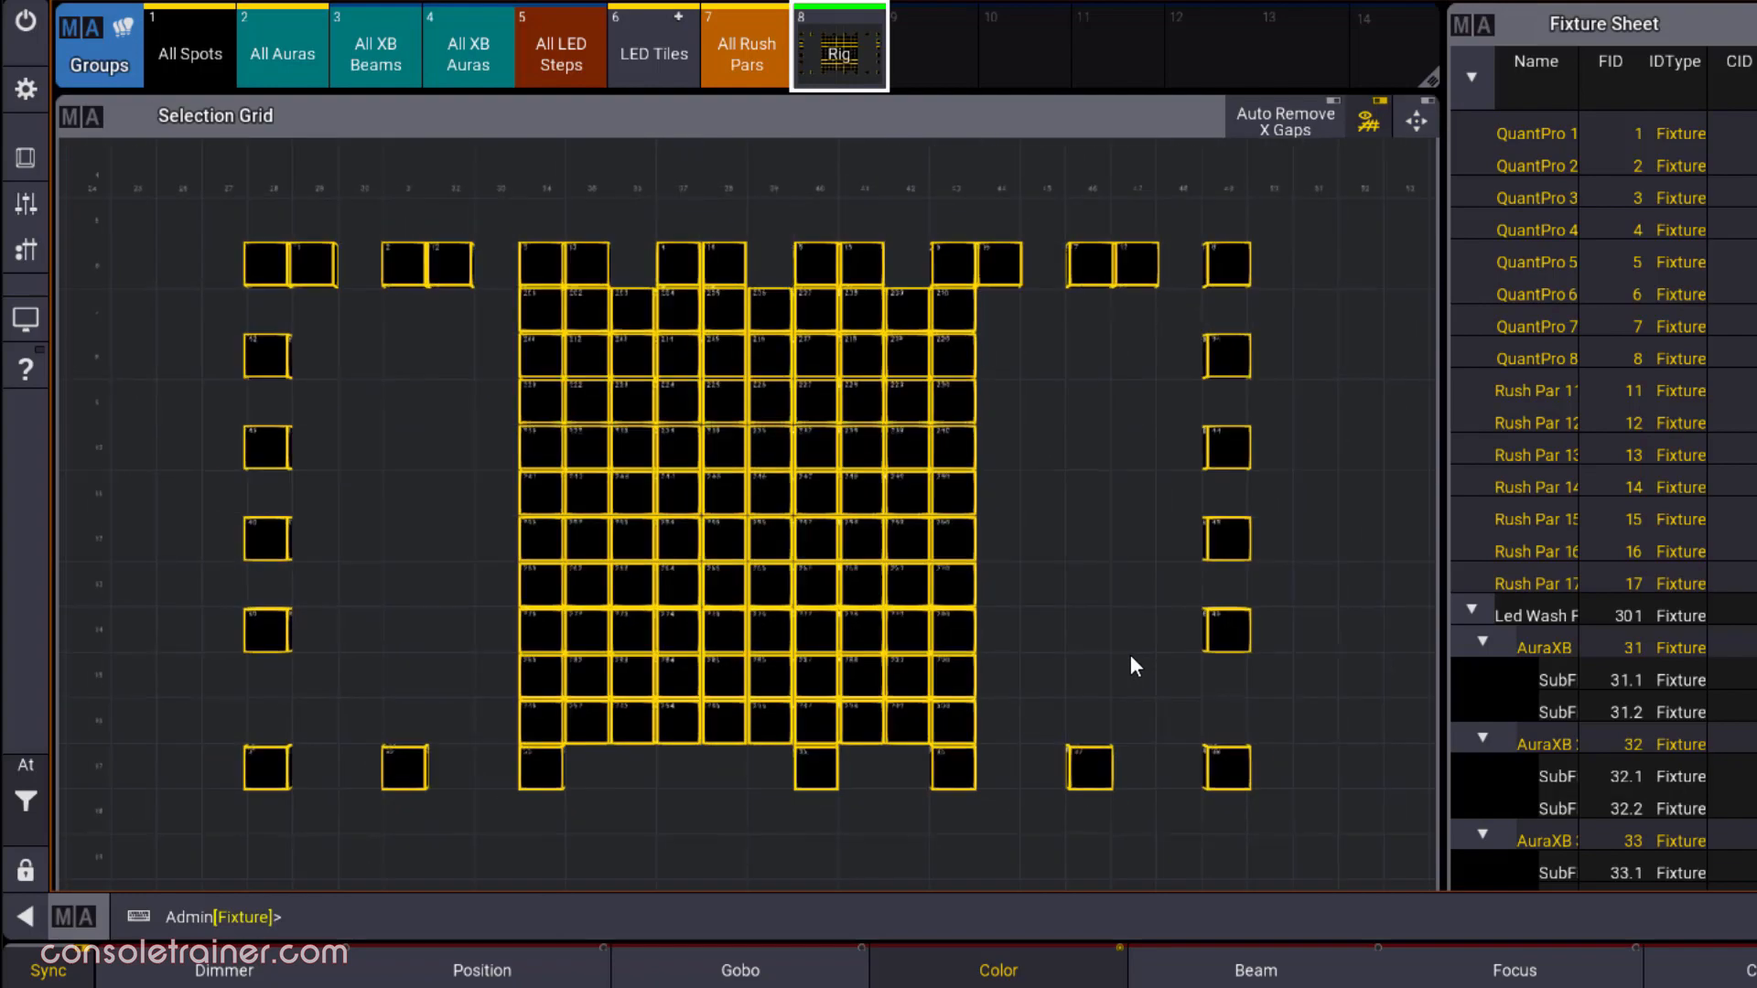
pyautogui.moveTo(1101, 471); pyautogui.dragTo(1385, 405)
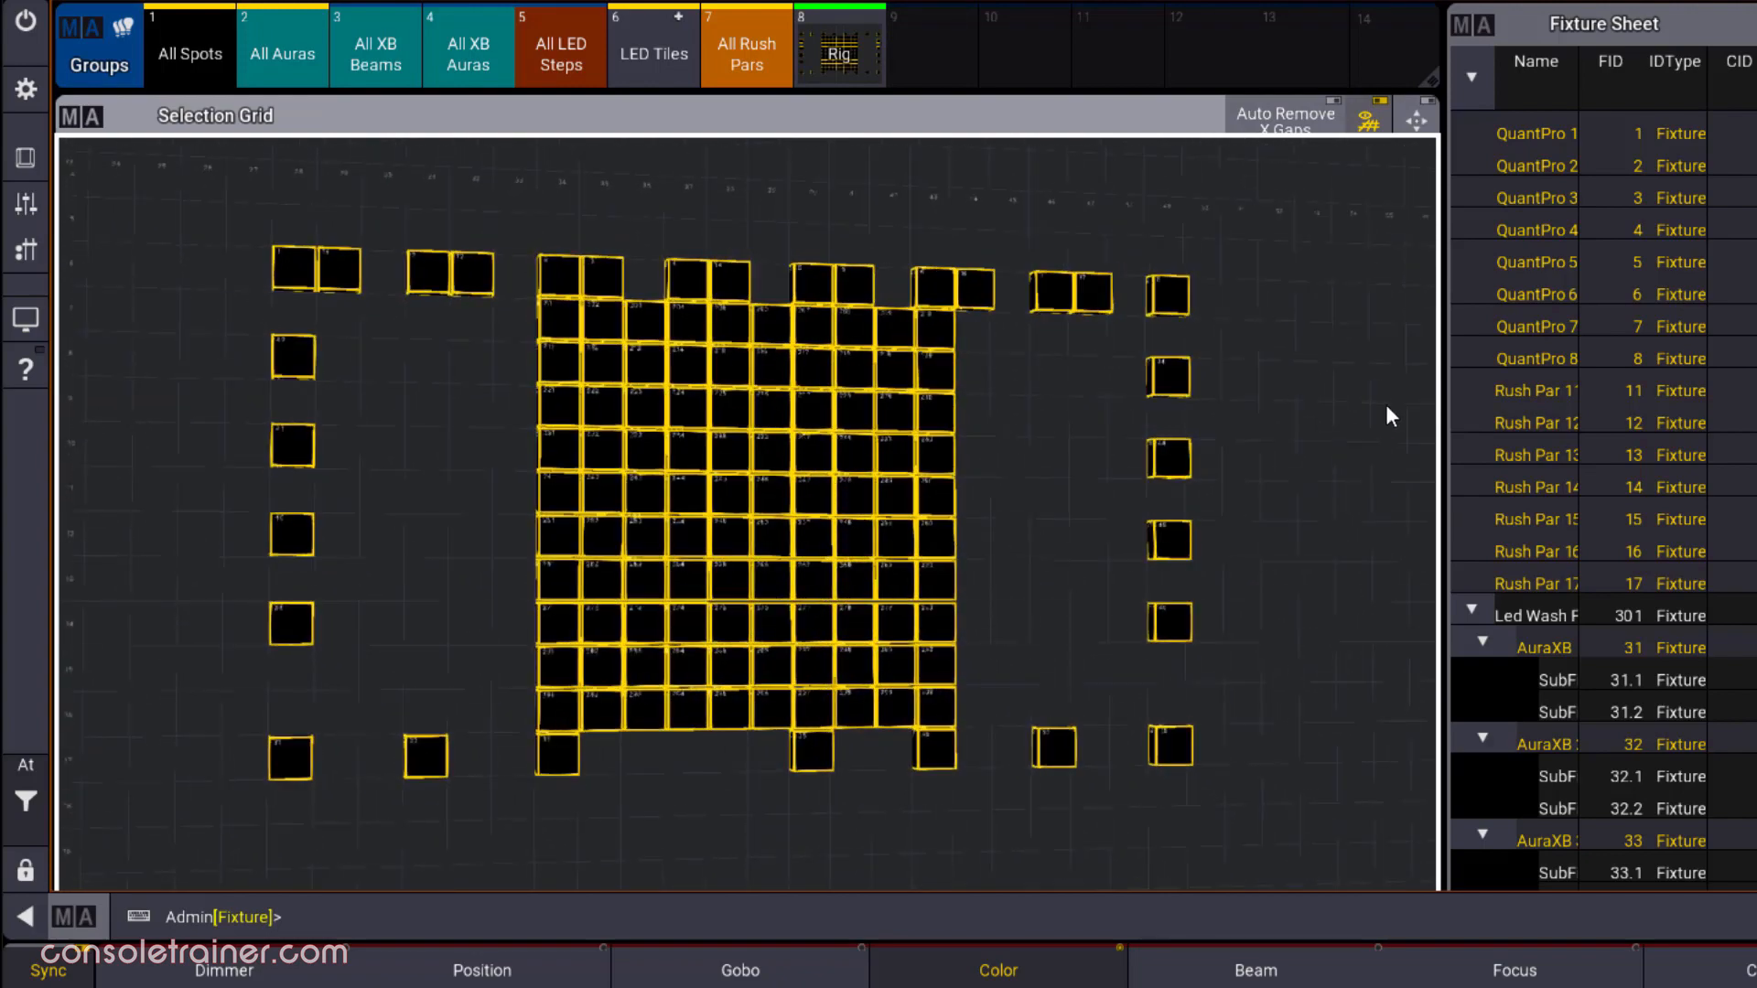
pyautogui.click(1421, 122)
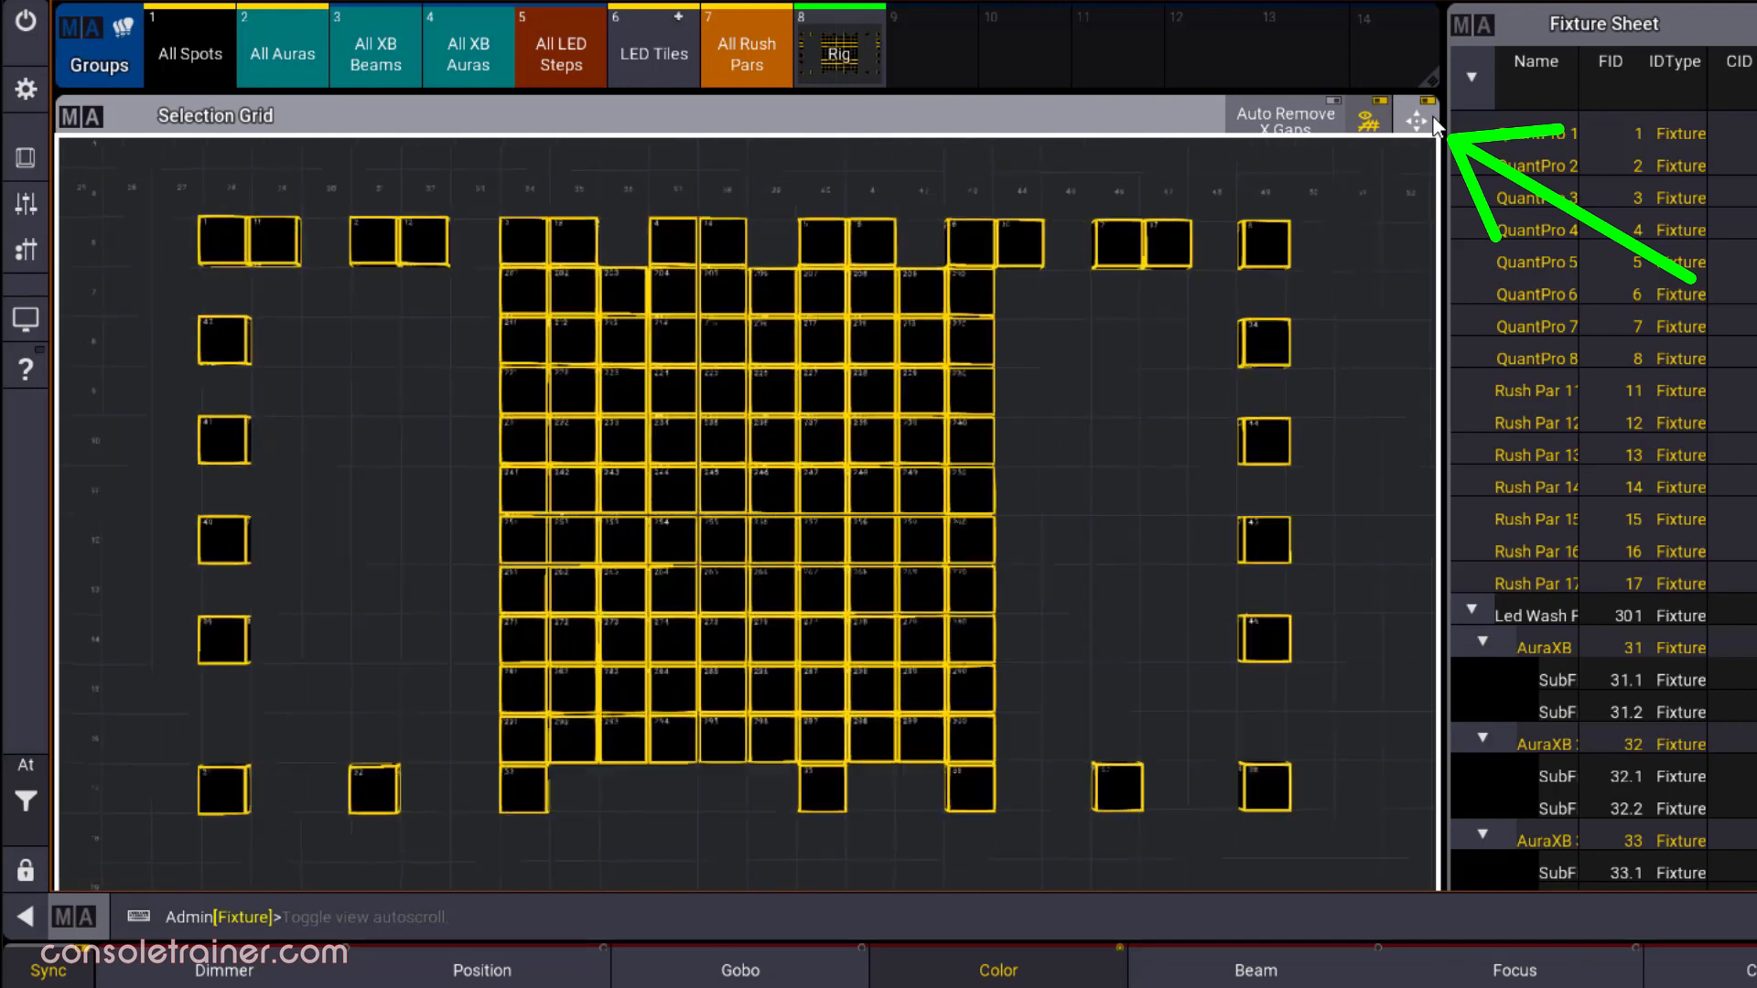
# Hide and restore the Selection Grid's grid lines, and turn on Auto Remove X Gaps for the Rig group
pyautogui.click(1370, 125)
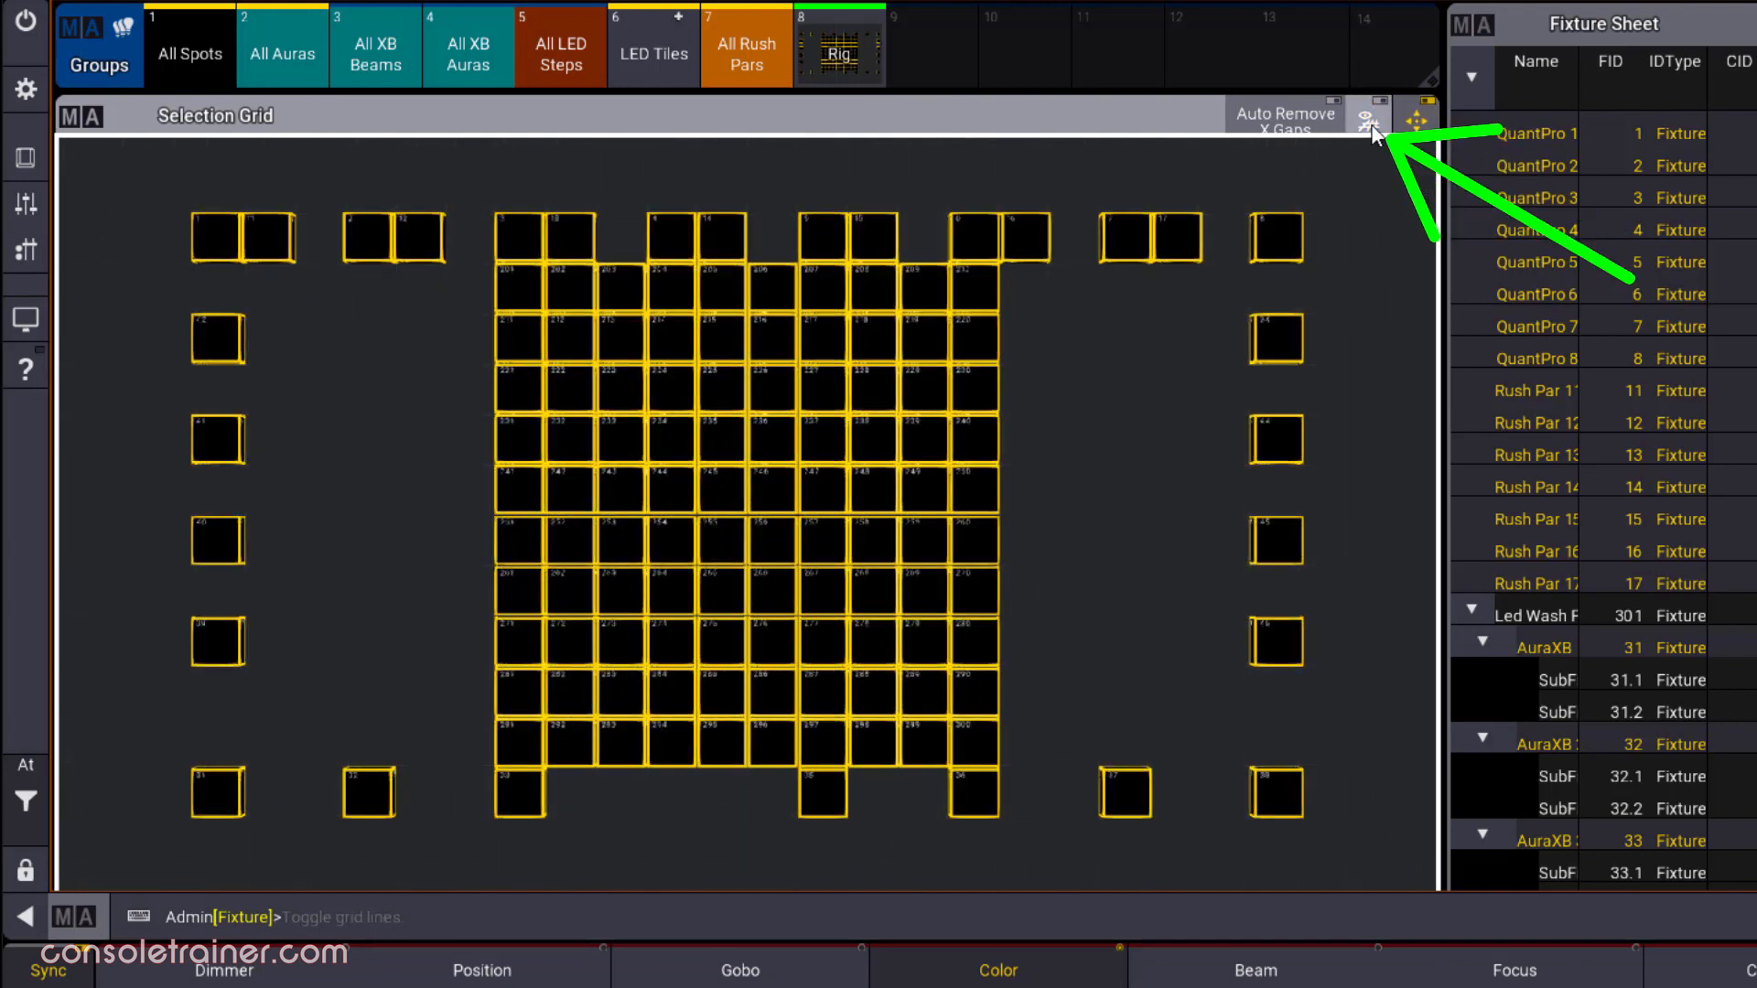
pyautogui.click(1372, 128)
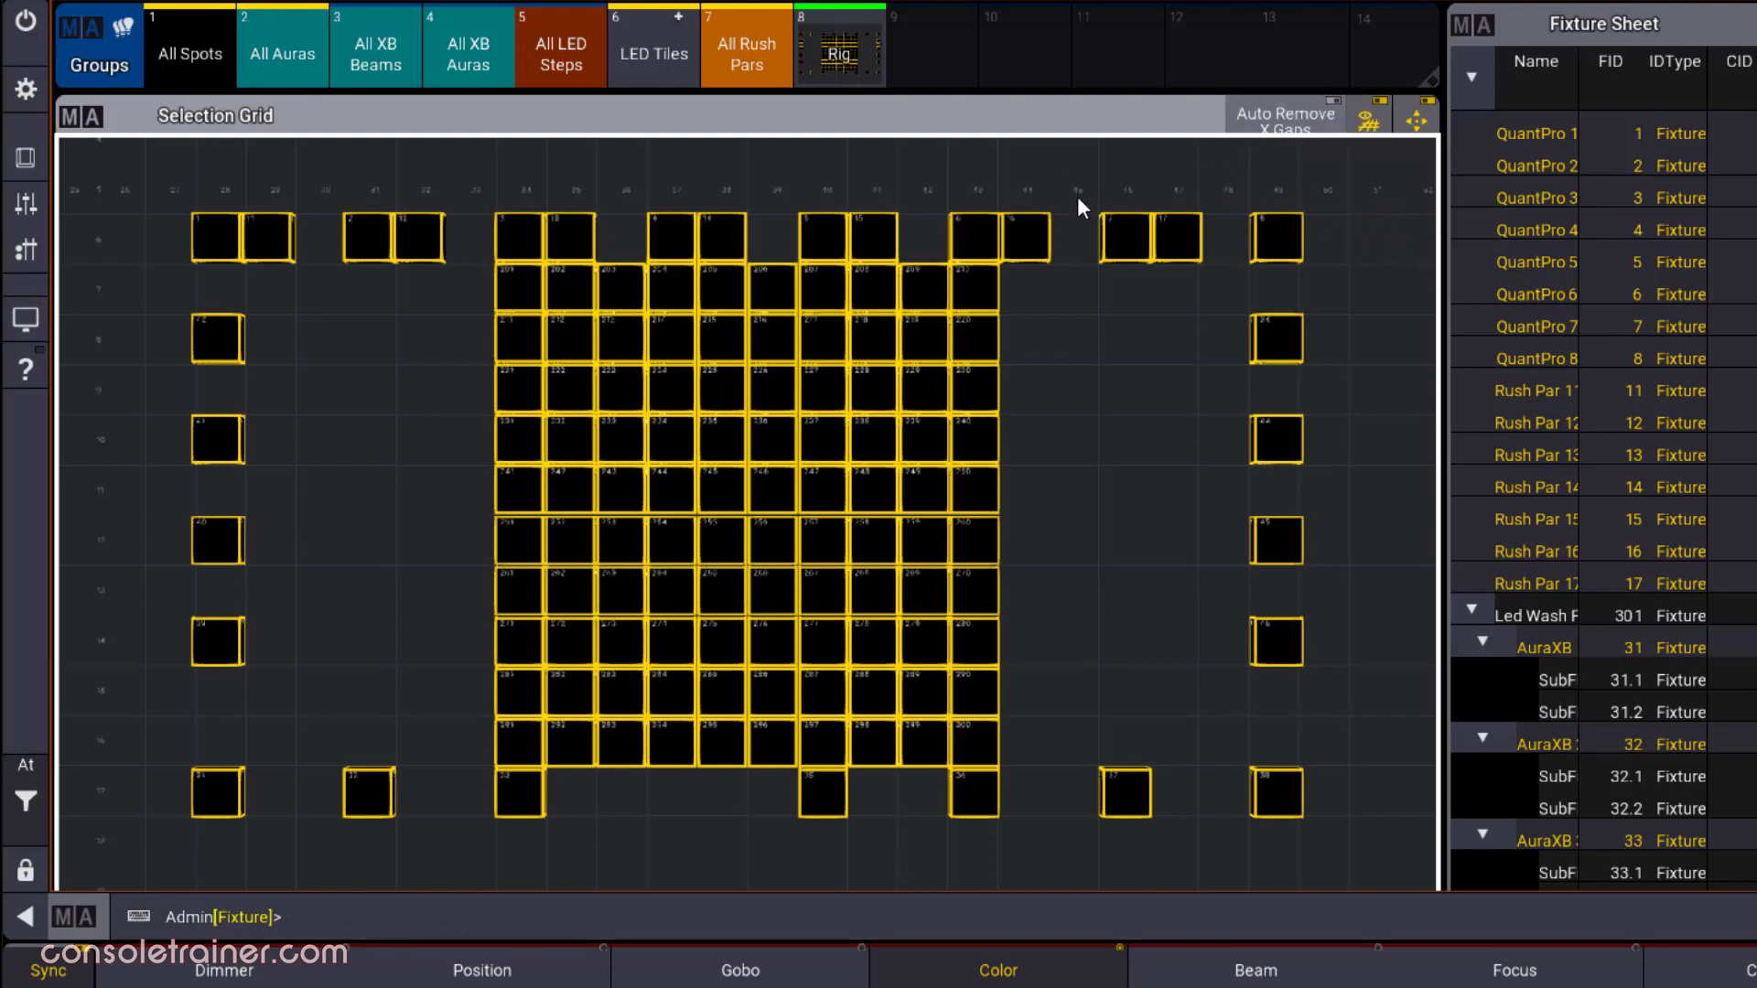
pyautogui.click(1285, 119)
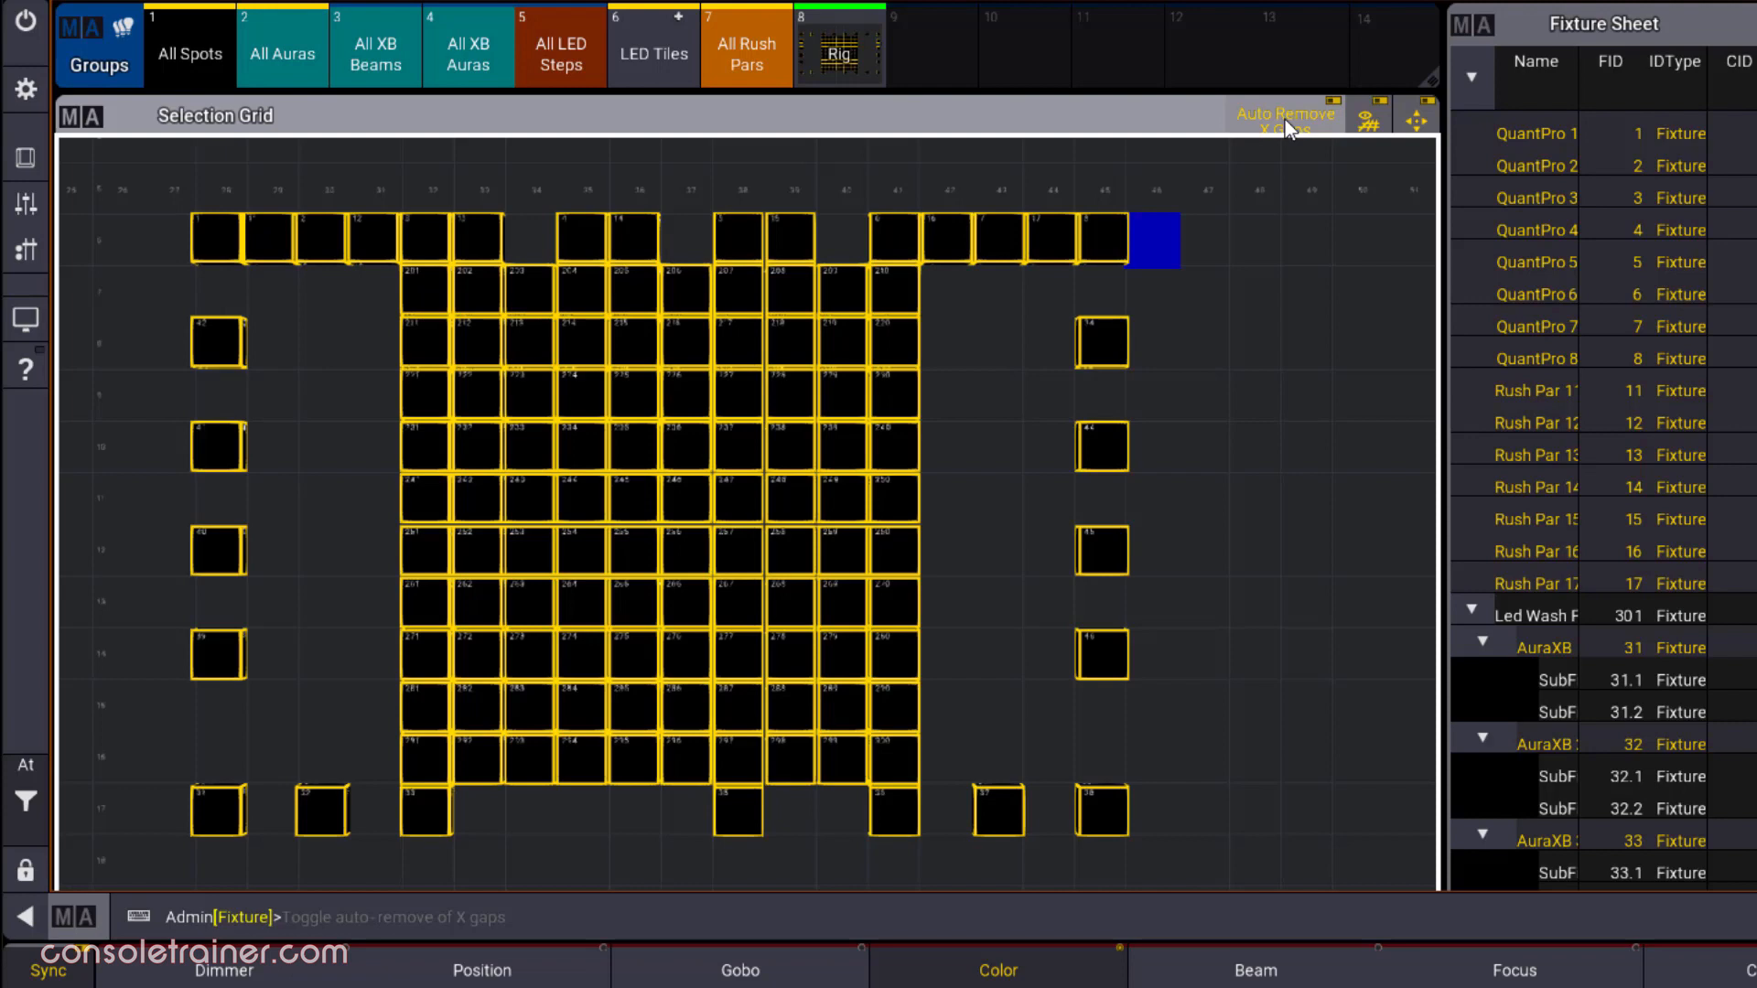
# Clear the Rig selection, and view and close the Selection Grid's window settings
pyautogui.click(36, 794)
pyautogui.click(179, 850)
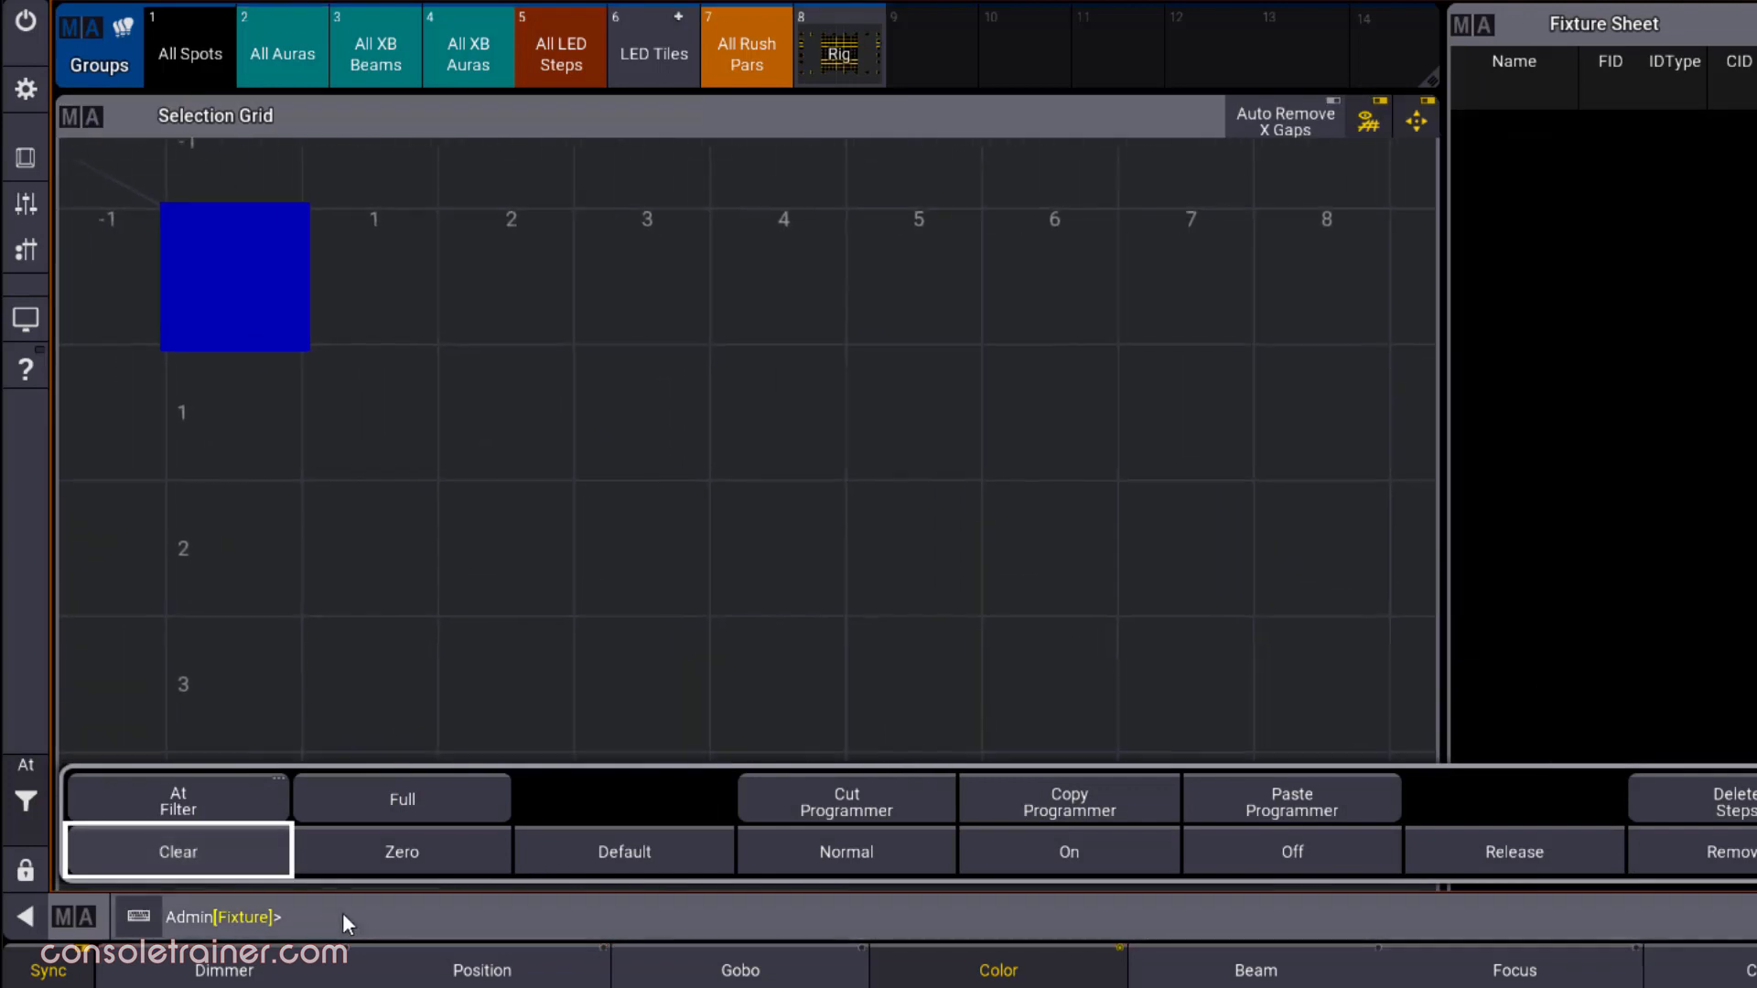
pyautogui.click(355, 921)
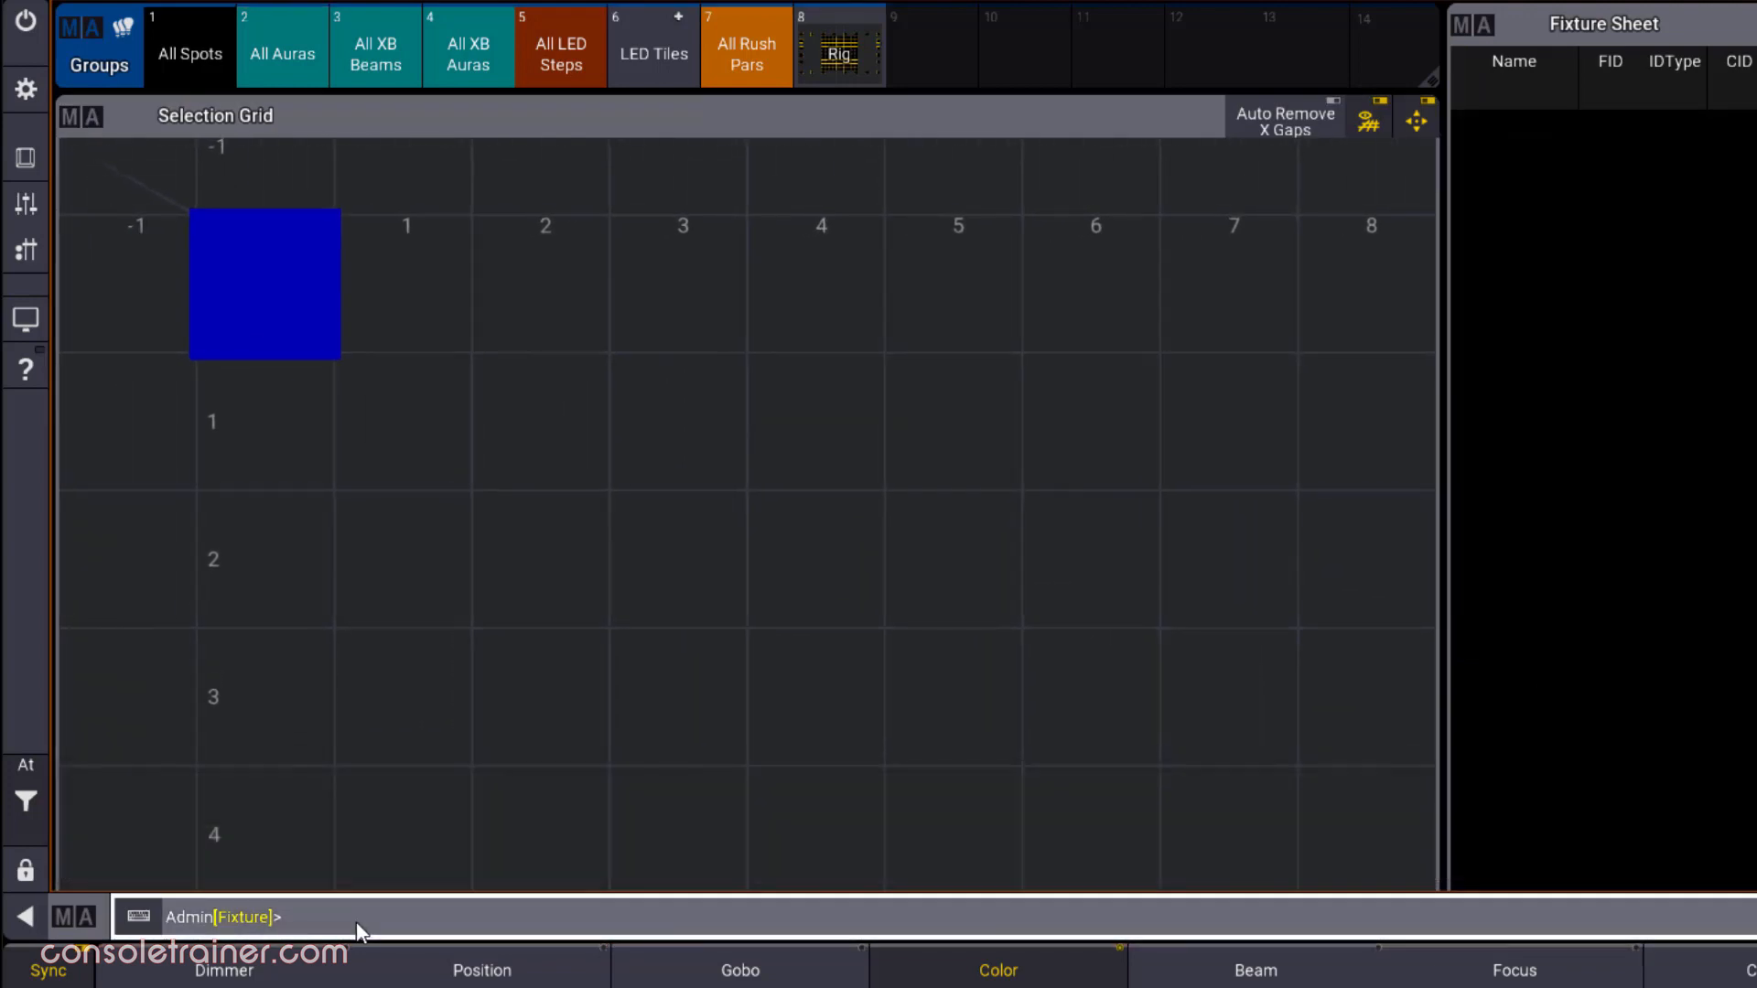
pyautogui.click(94, 125)
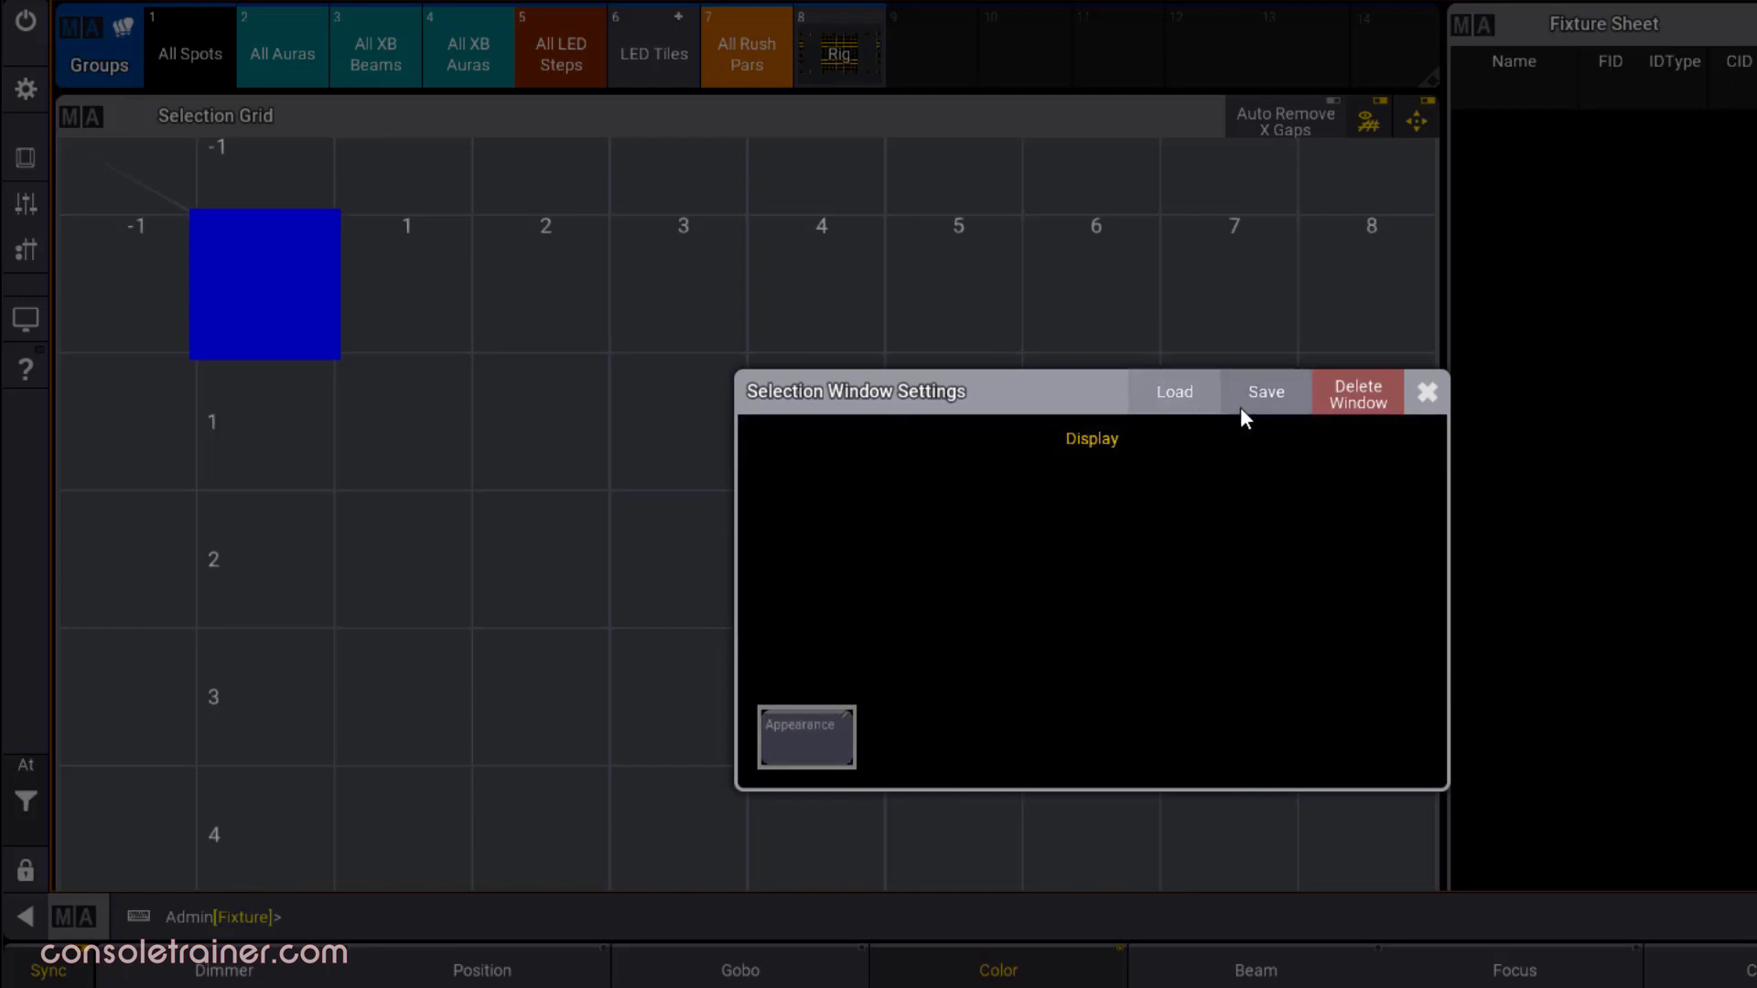
pyautogui.click(1421, 396)
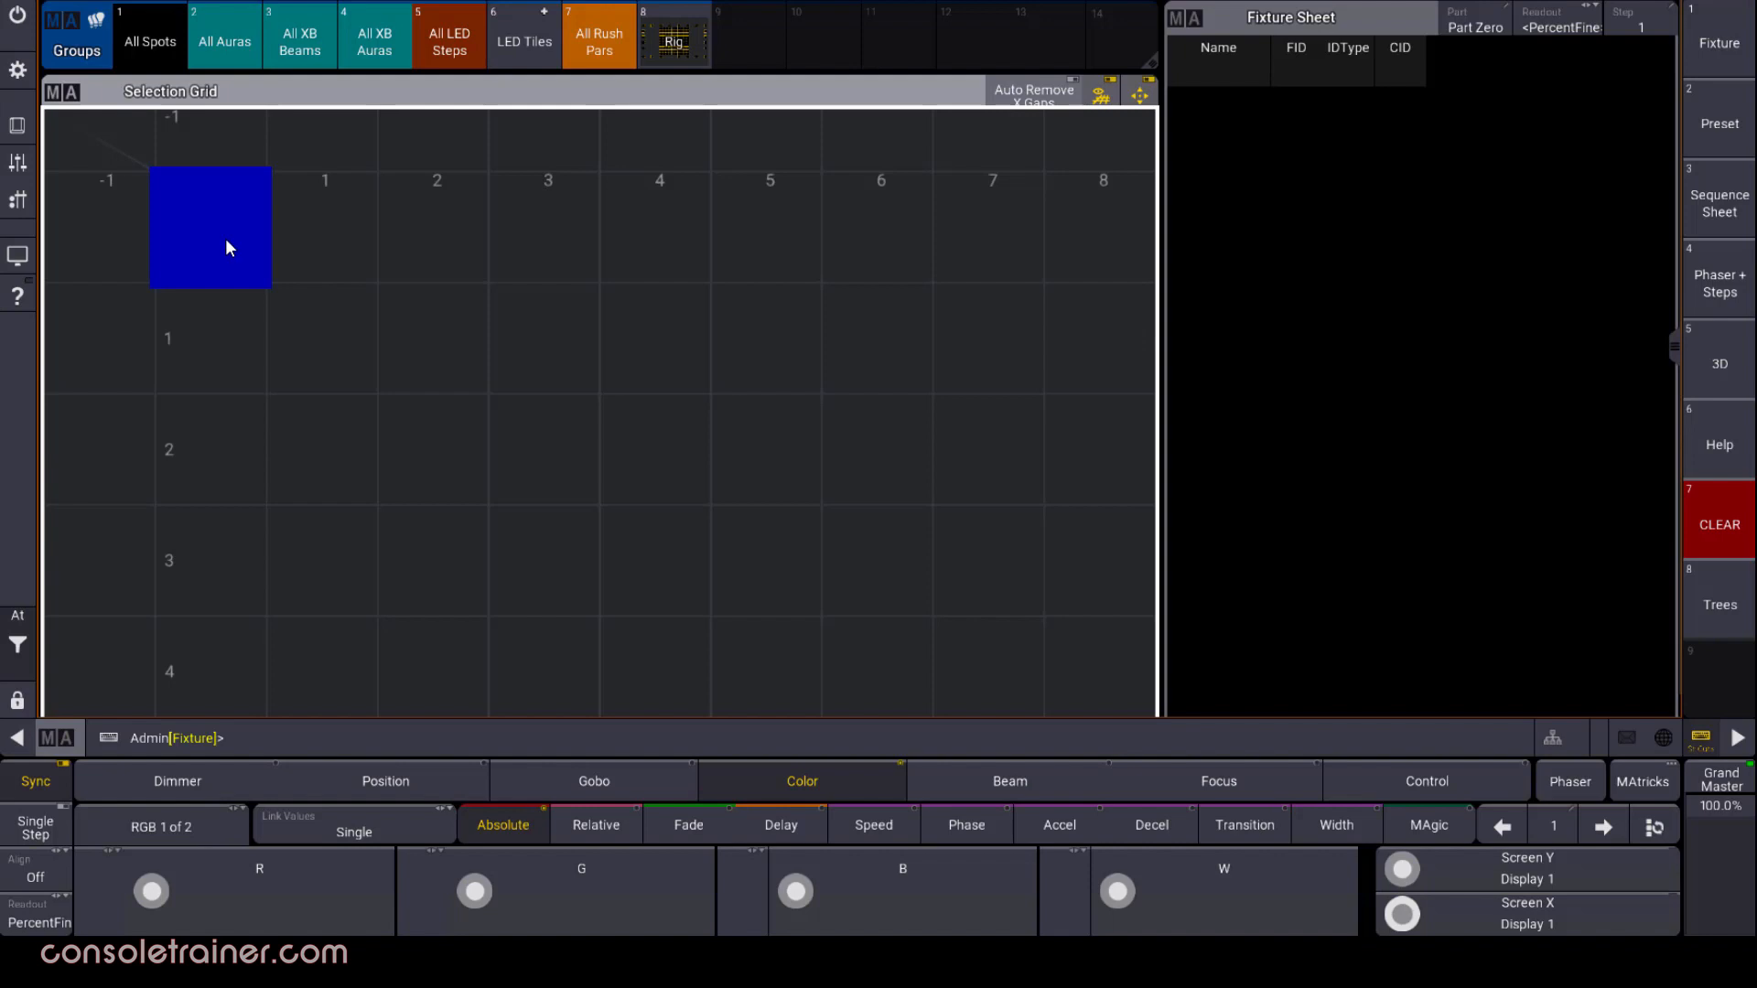
# Select fixture 1 at the origin cell of the Selection Grid
pyautogui.moveTo(225, 238)
pyautogui.mouseDown()
pyautogui.moveTo(420, 238)
pyautogui.moveTo(586, 465)
pyautogui.moveTo(758, 359)
pyautogui.moveTo(571, 271)
pyautogui.moveTo(229, 230)
pyautogui.mouseUp()
pyautogui.click(731, 725)
pyautogui.write('1')
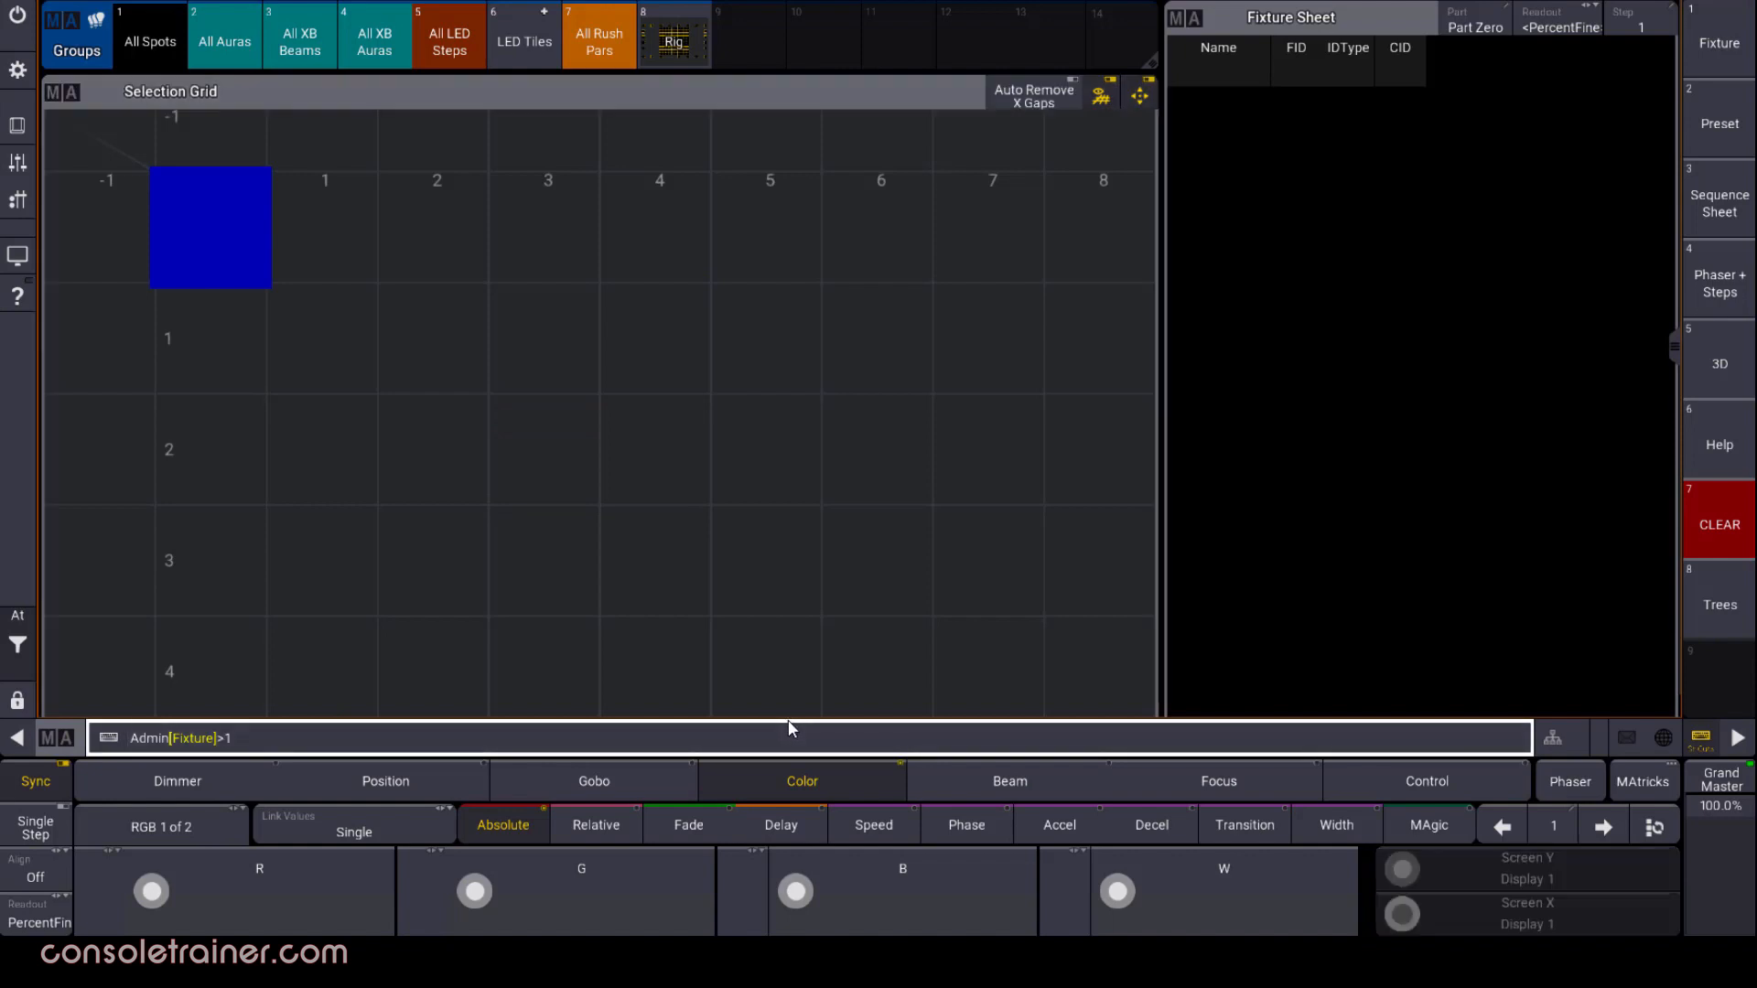
pyautogui.press('Return')
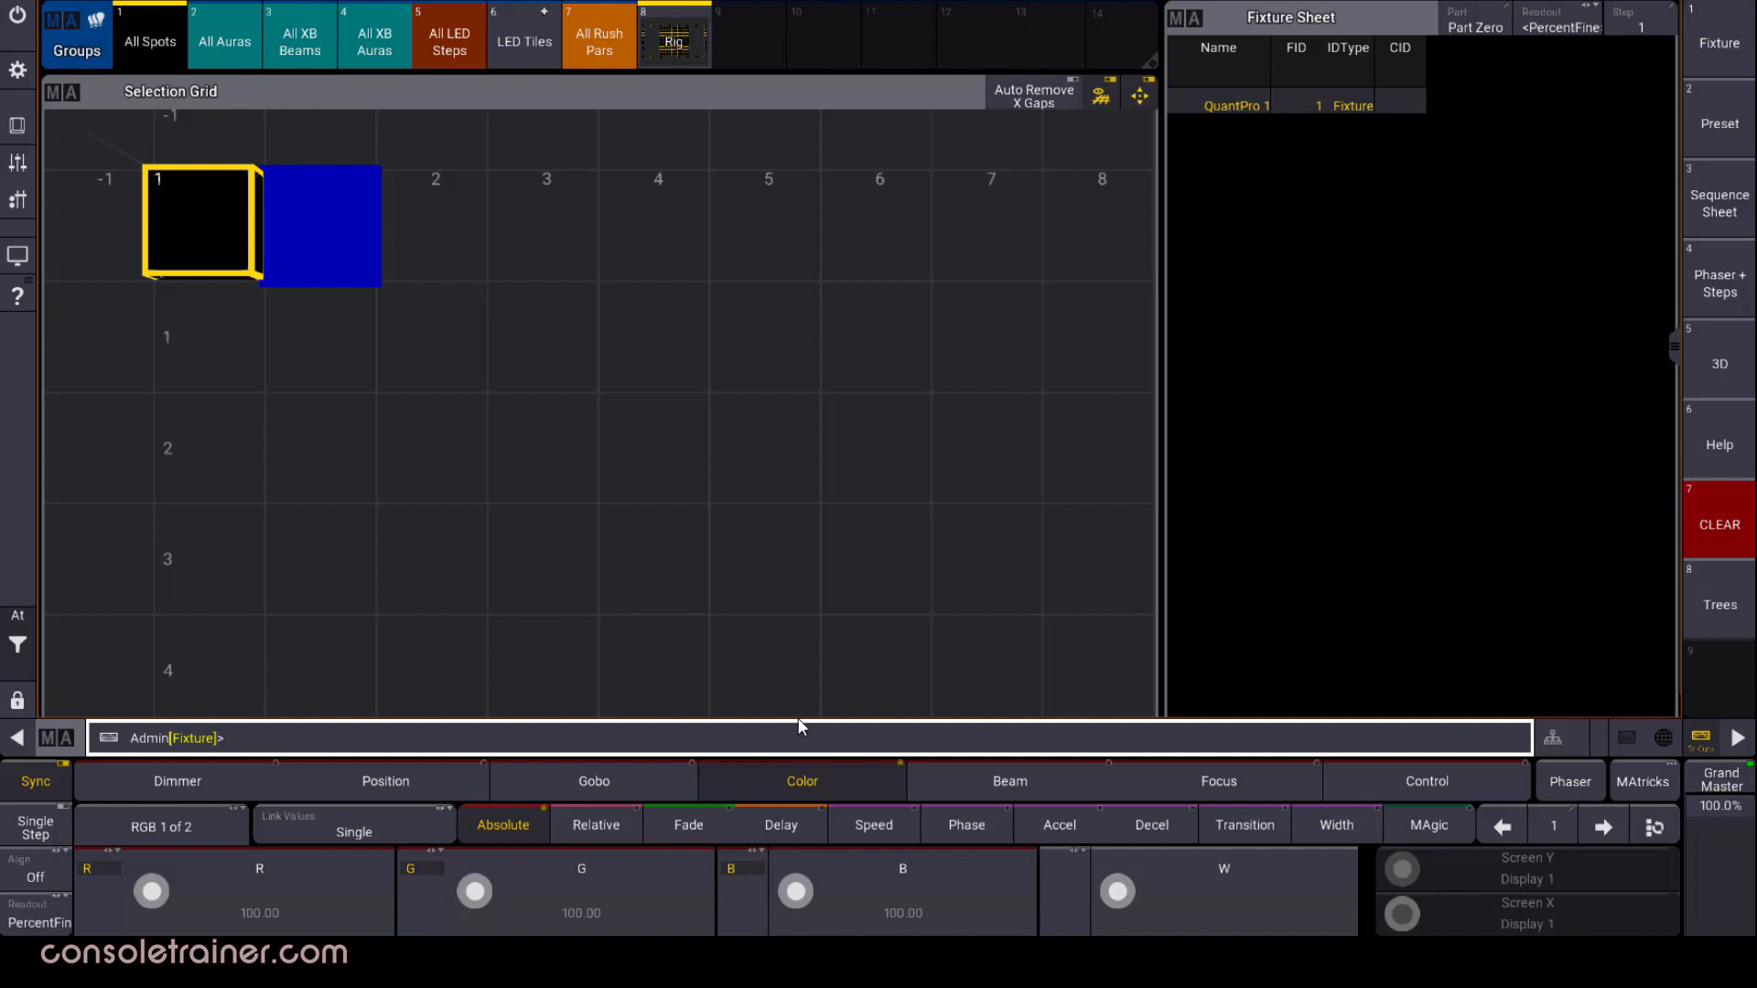
# Add fixtures 2 and 3 at X positions 2 and 4 of the grid's row 0, and move the grid cursor to X position 6
pyautogui.click(463, 243)
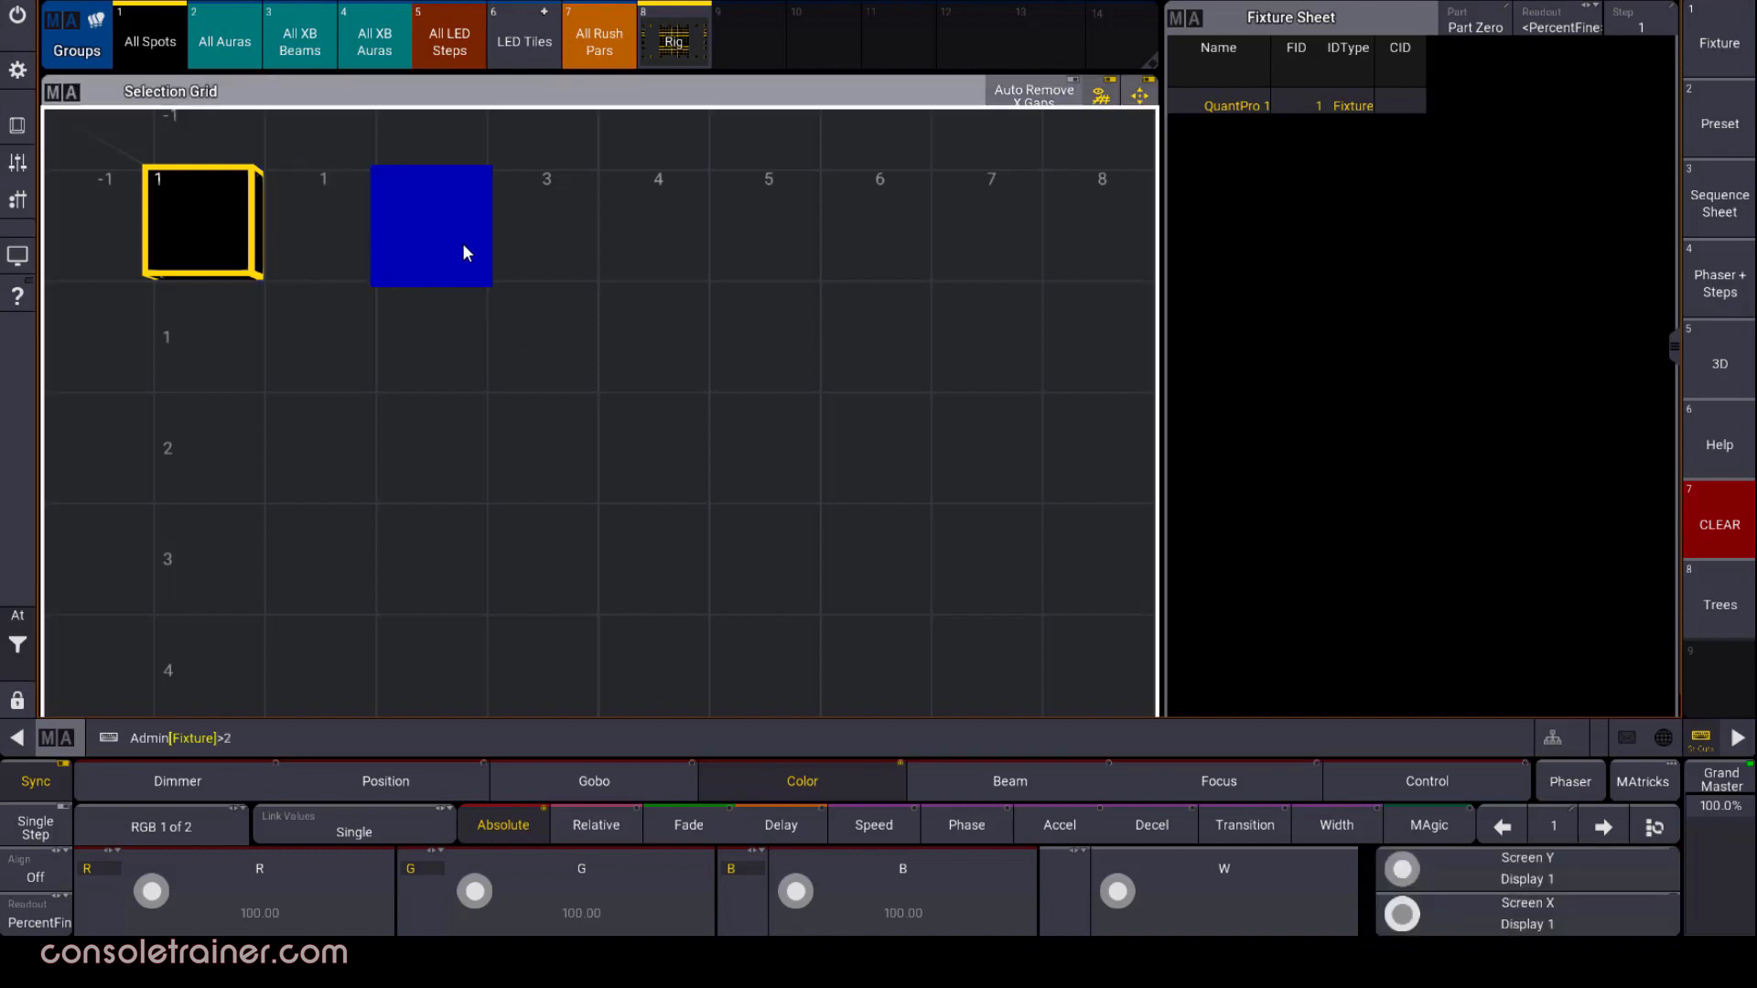
pyautogui.press('Return')
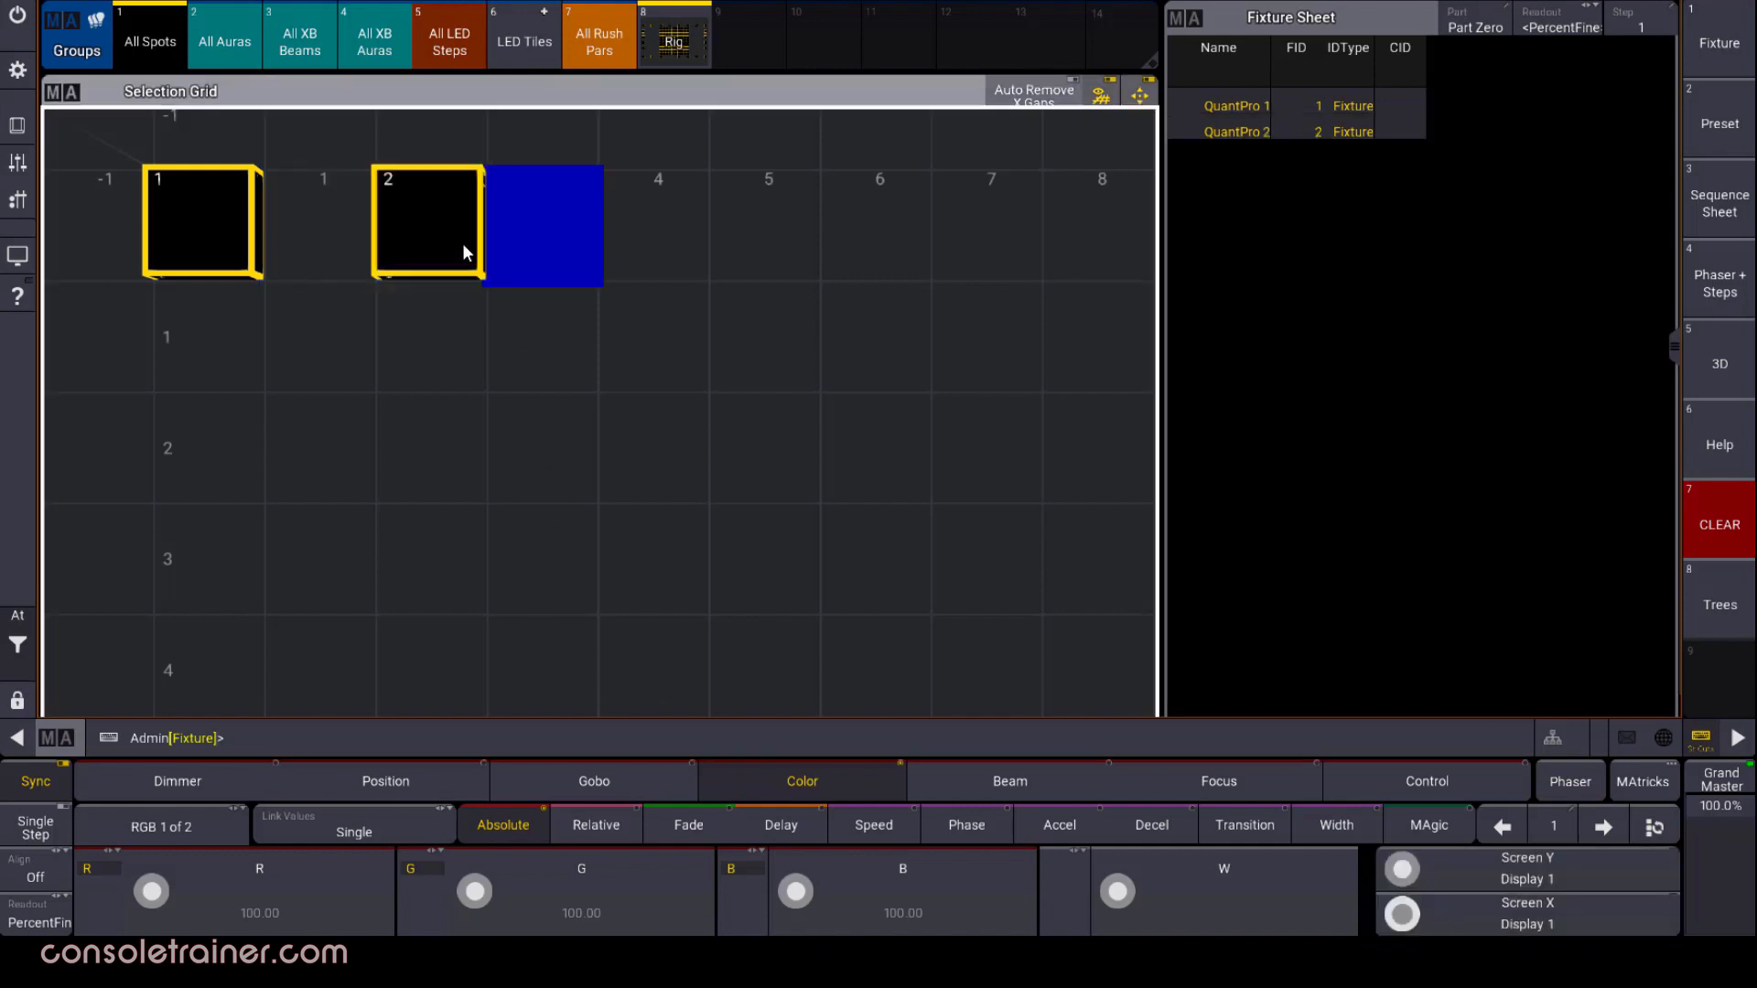
pyautogui.click(651, 247)
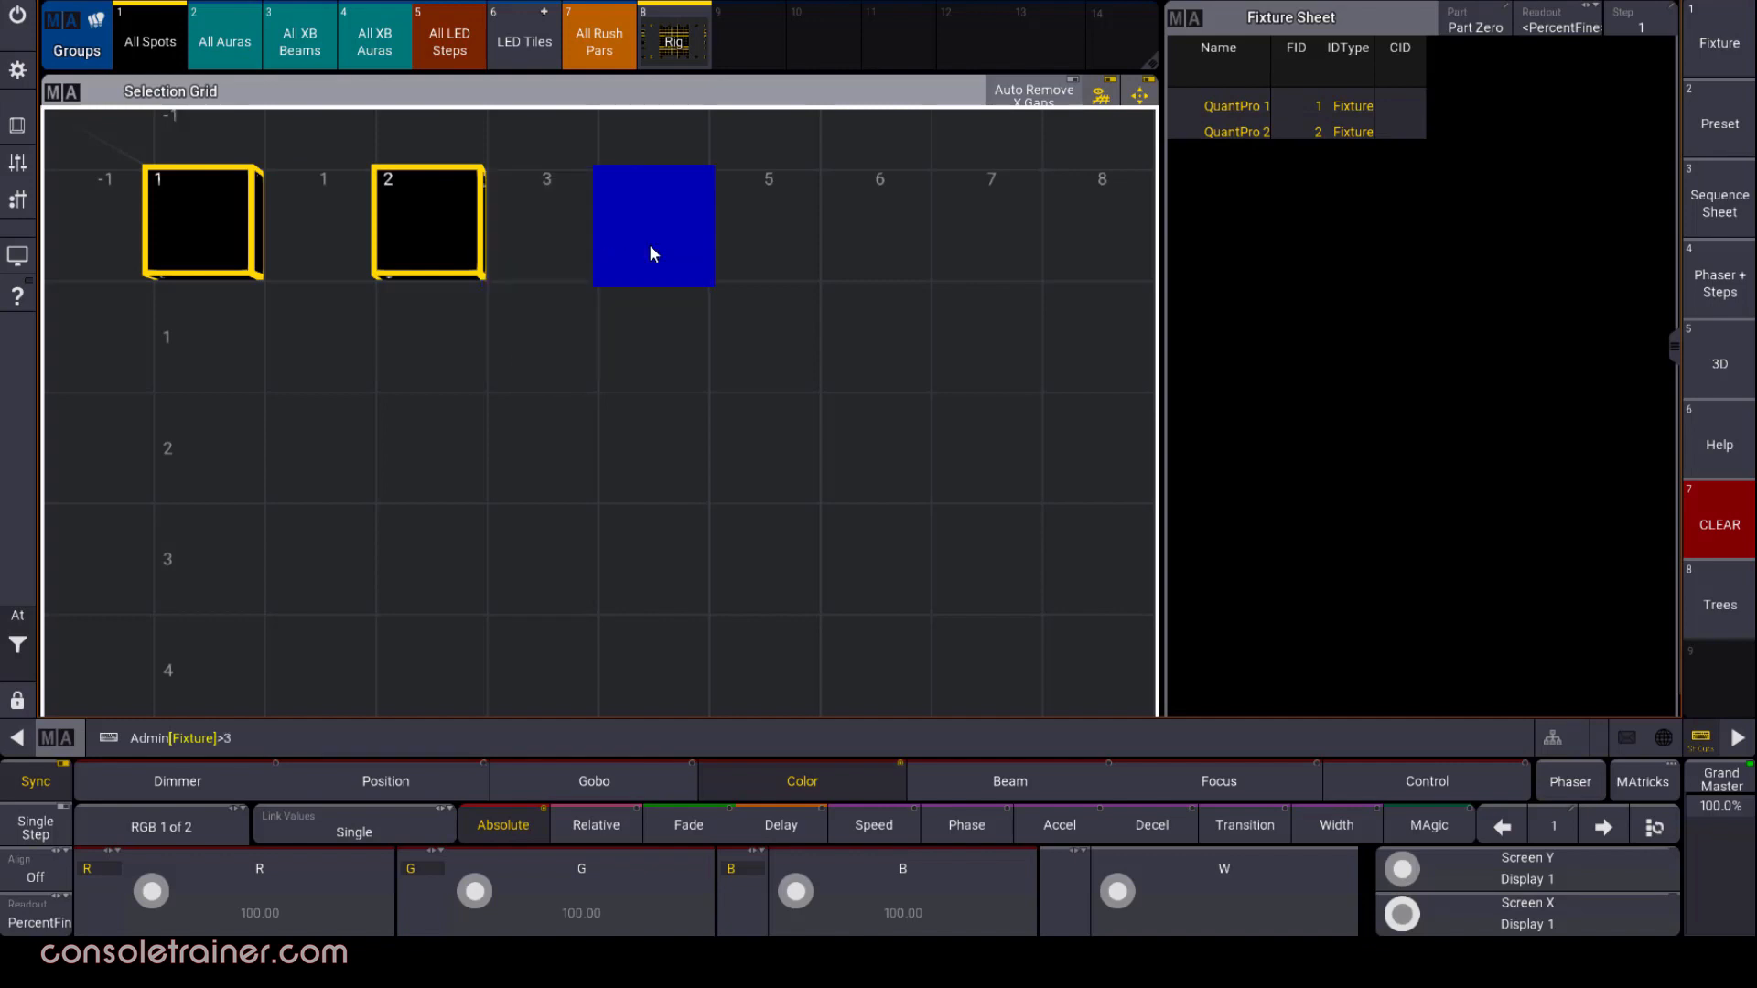
pyautogui.press('Return')
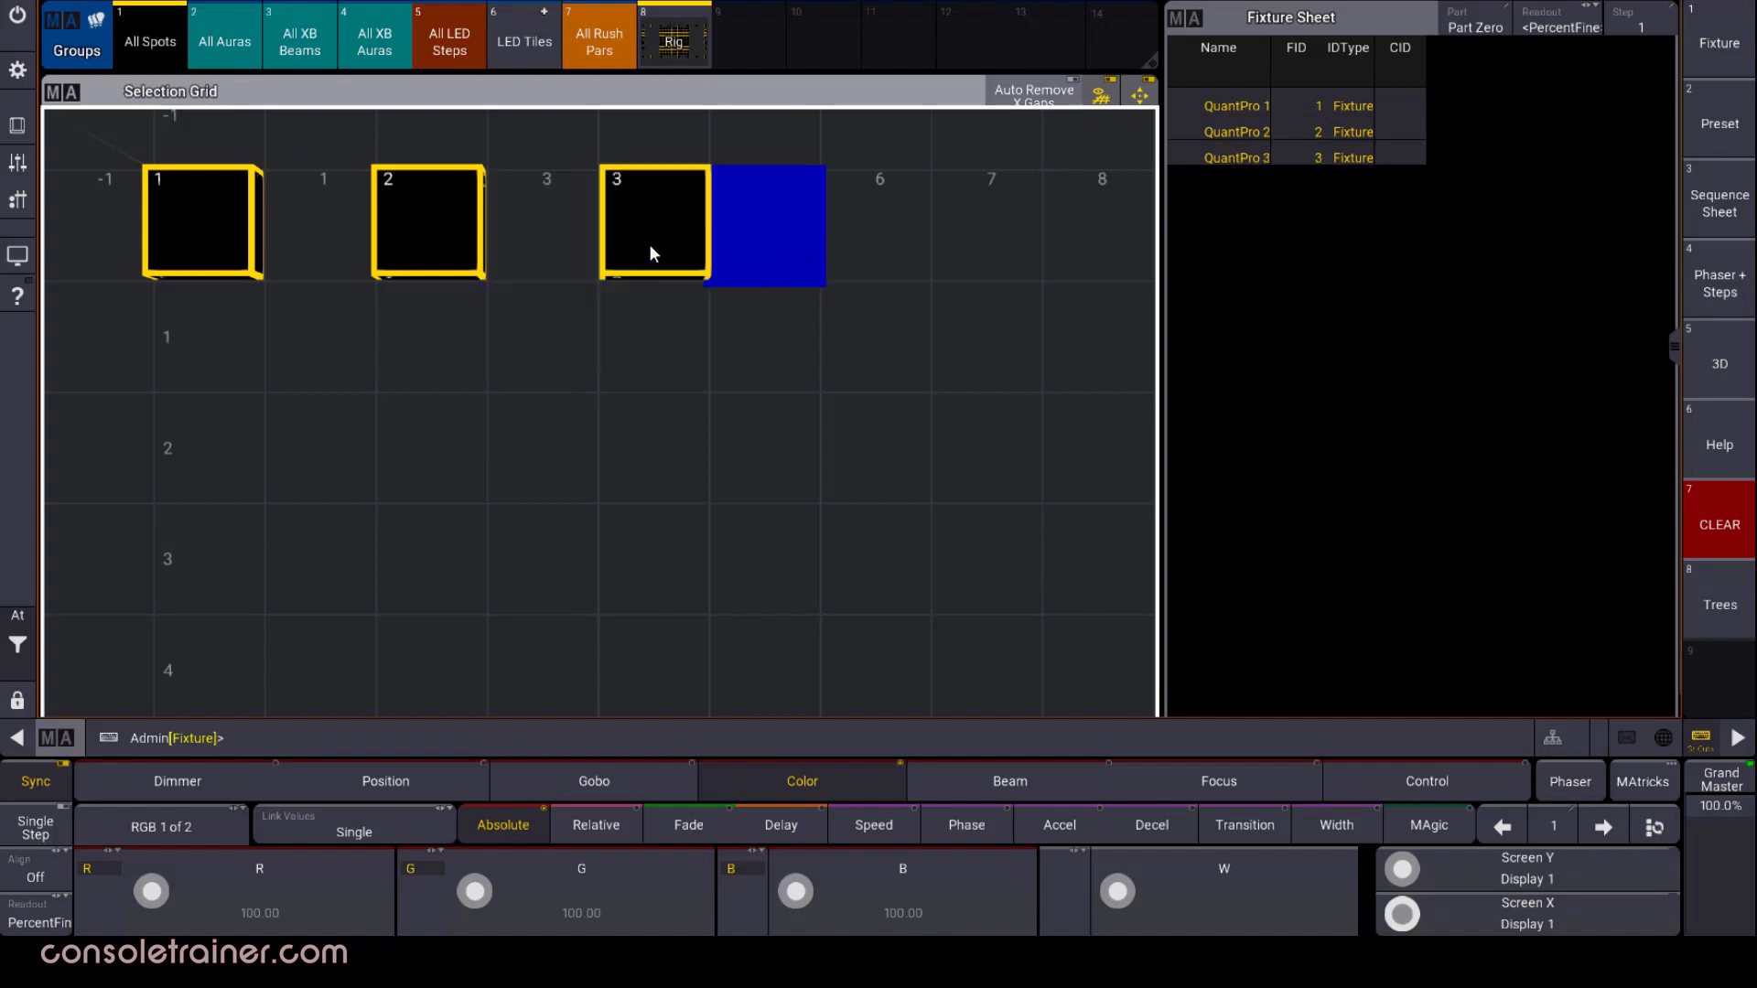
pyautogui.click(884, 219)
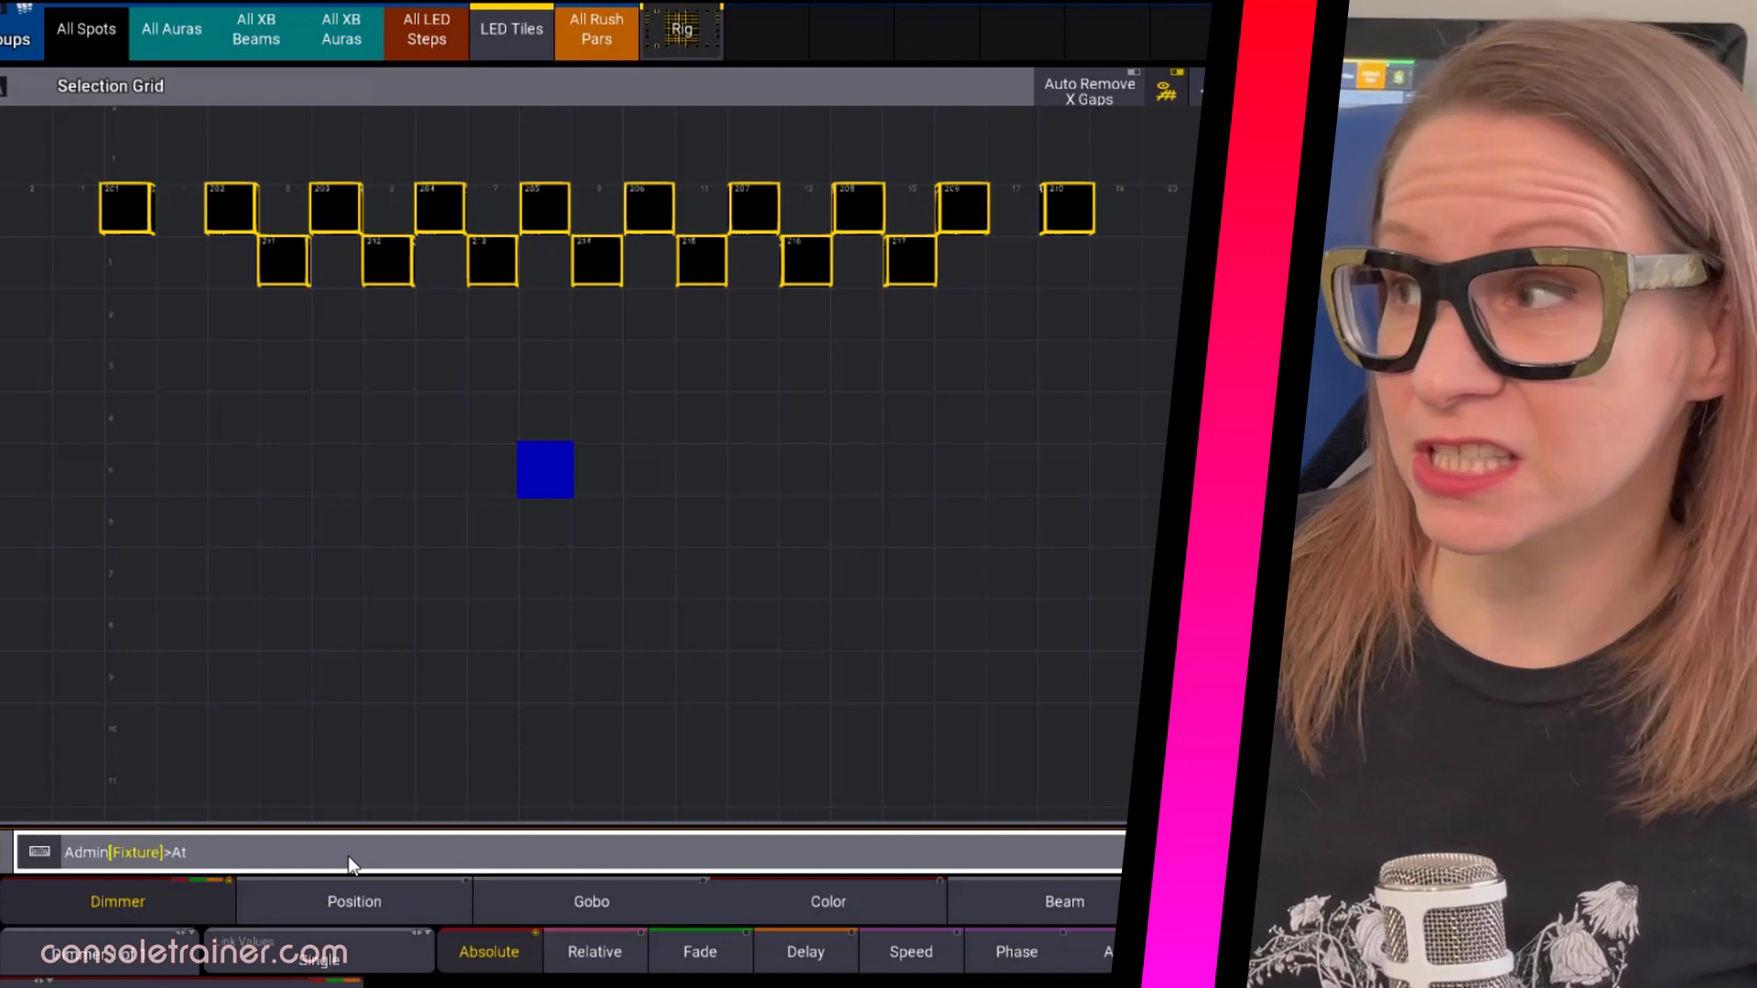
# Set the selected staggered LED tiles to 100 percent with the At command
pyautogui.write('100')
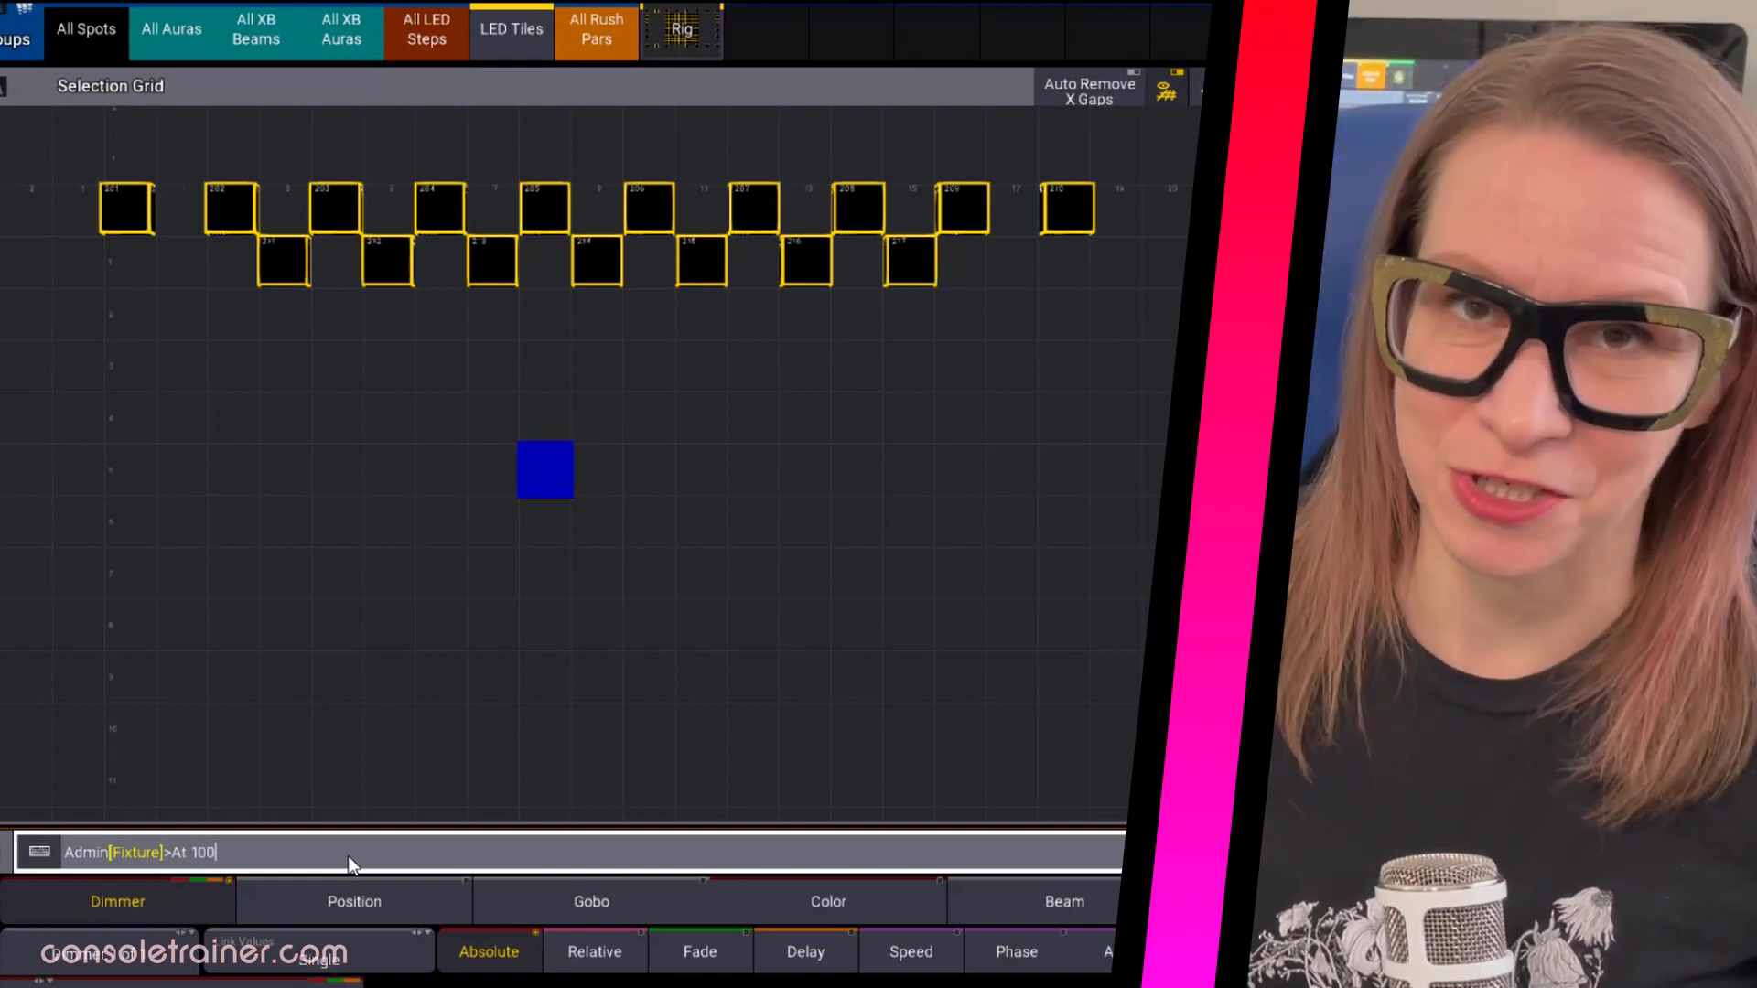
pyautogui.press('Return')
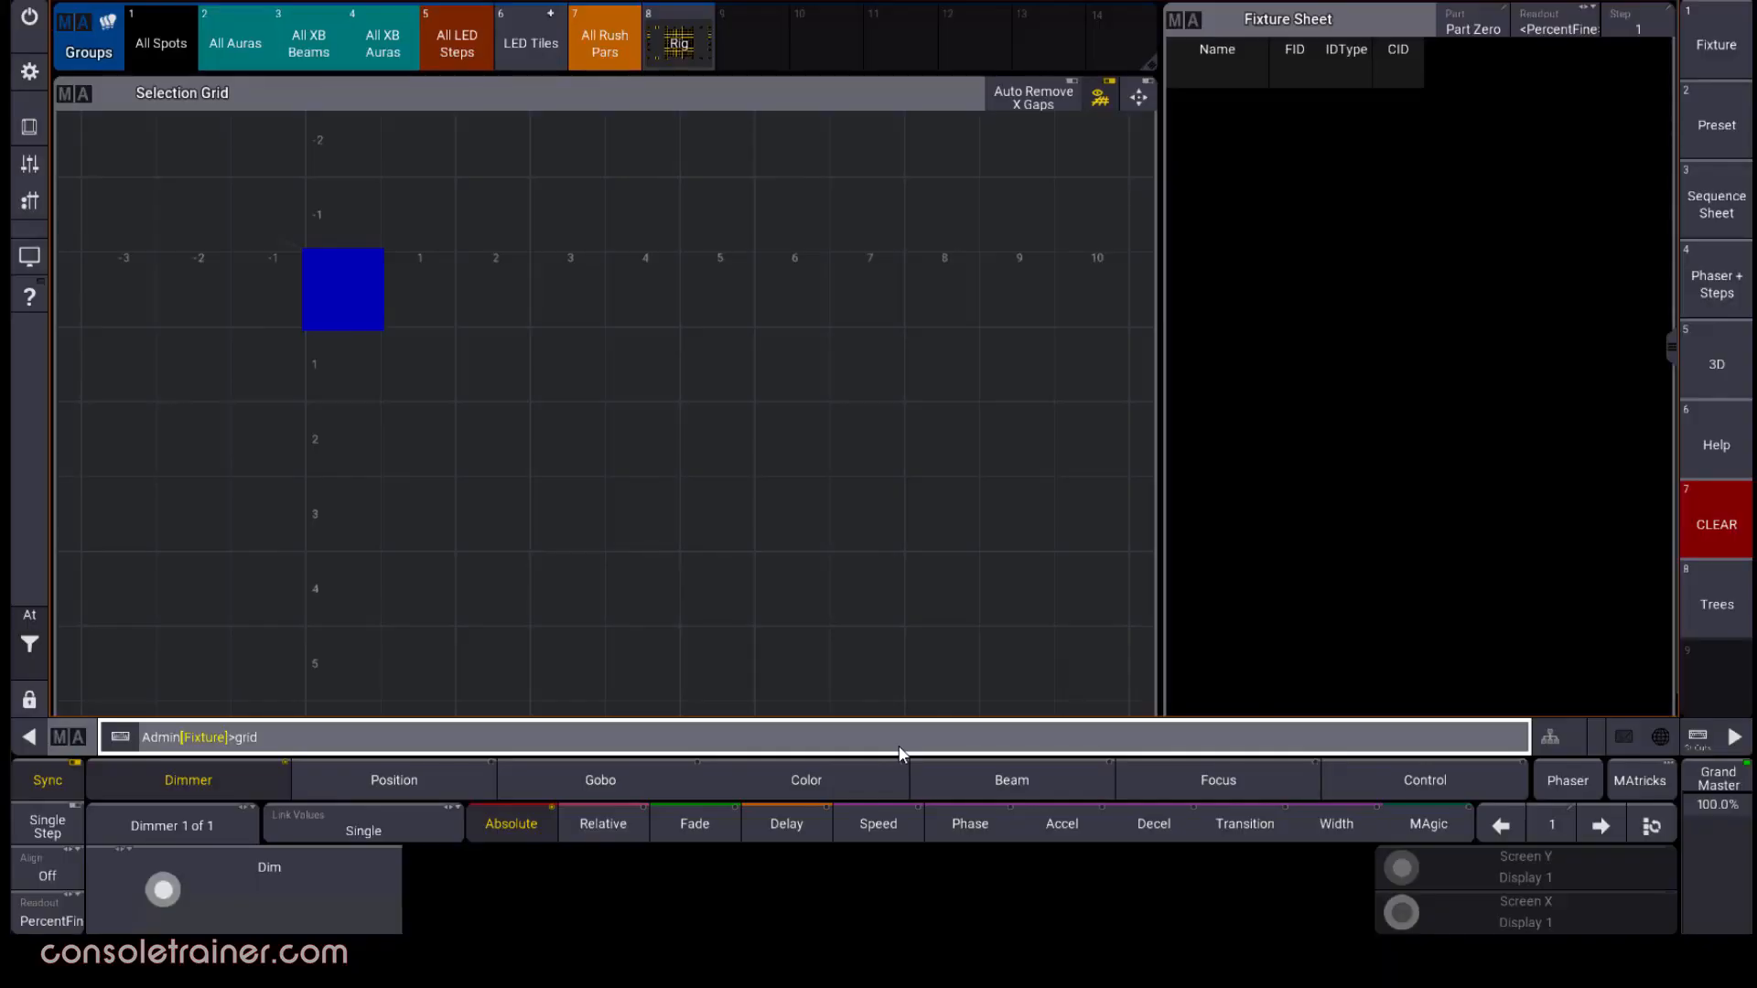
# Move the grid cursor to Y position 5 with the Grid command
pyautogui.write('5')
pyautogui.press('Return')
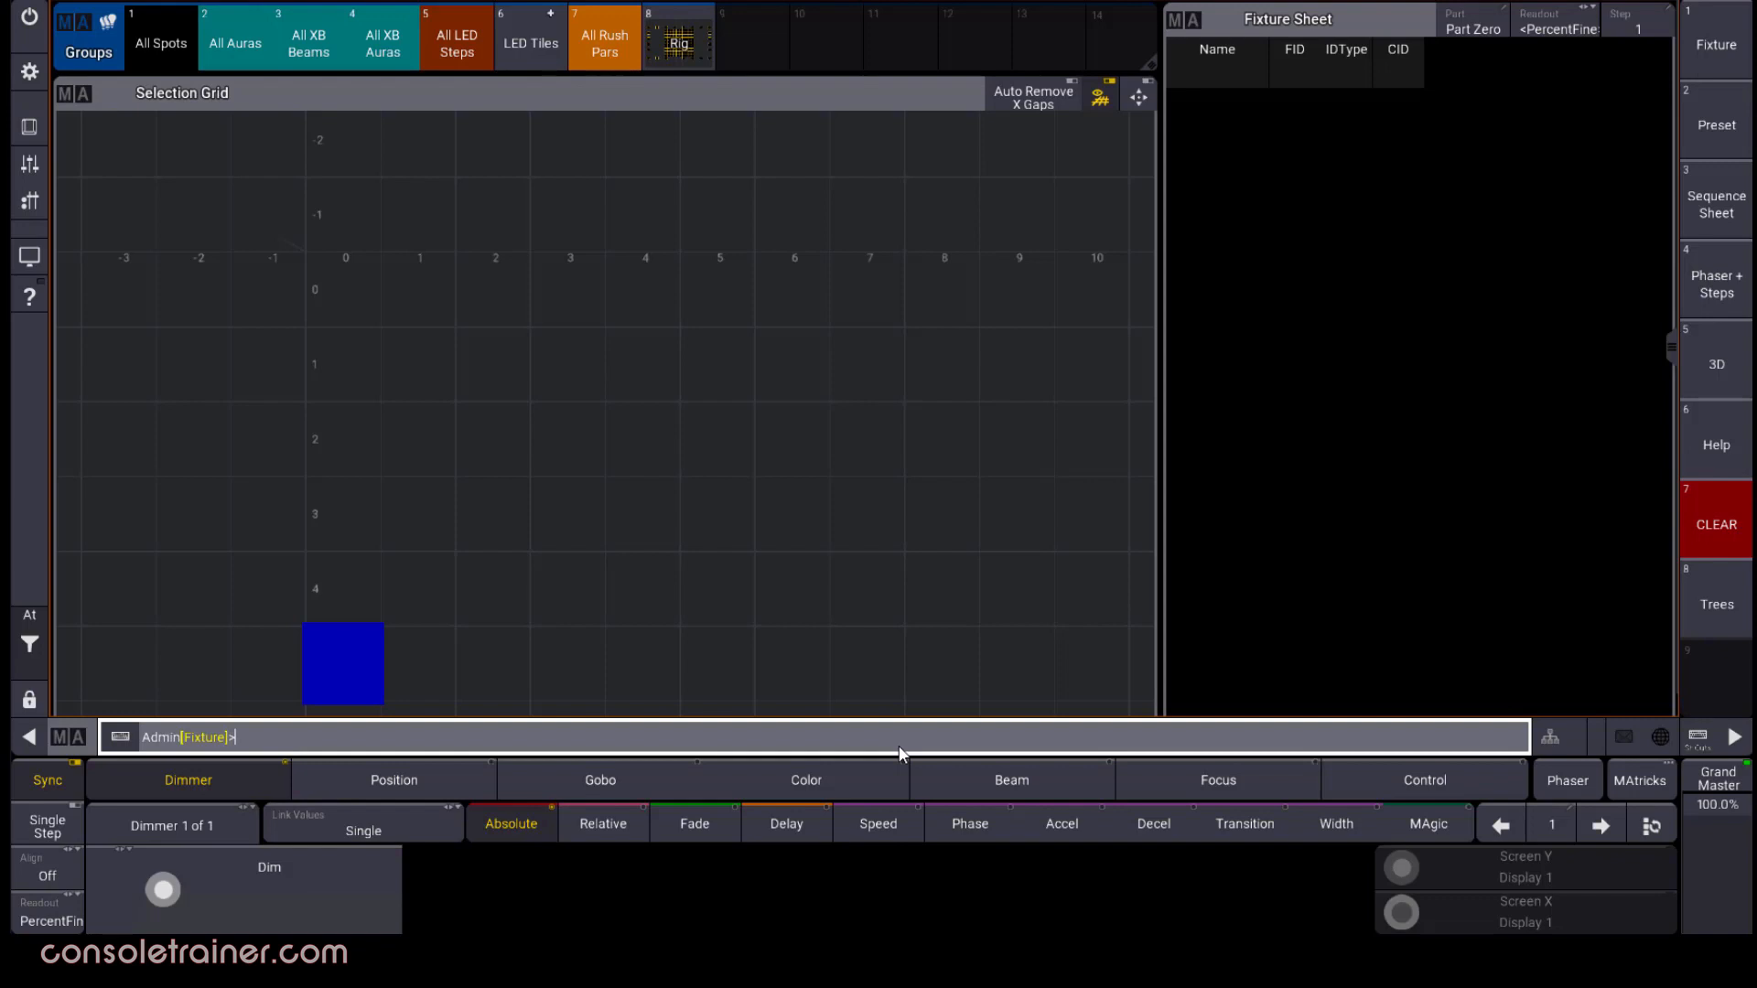
# Define the grid range 1/0 thru 5/0 and select fixtures 1 thru 5 into it
pyautogui.write('grid')
pyautogui.write(' 0')
pyautogui.write('/0 thru 5')
pyautogui.write('/0')
pyautogui.press('Return')
pyautogui.write('1 thru 5')
pyautogui.press('Return')
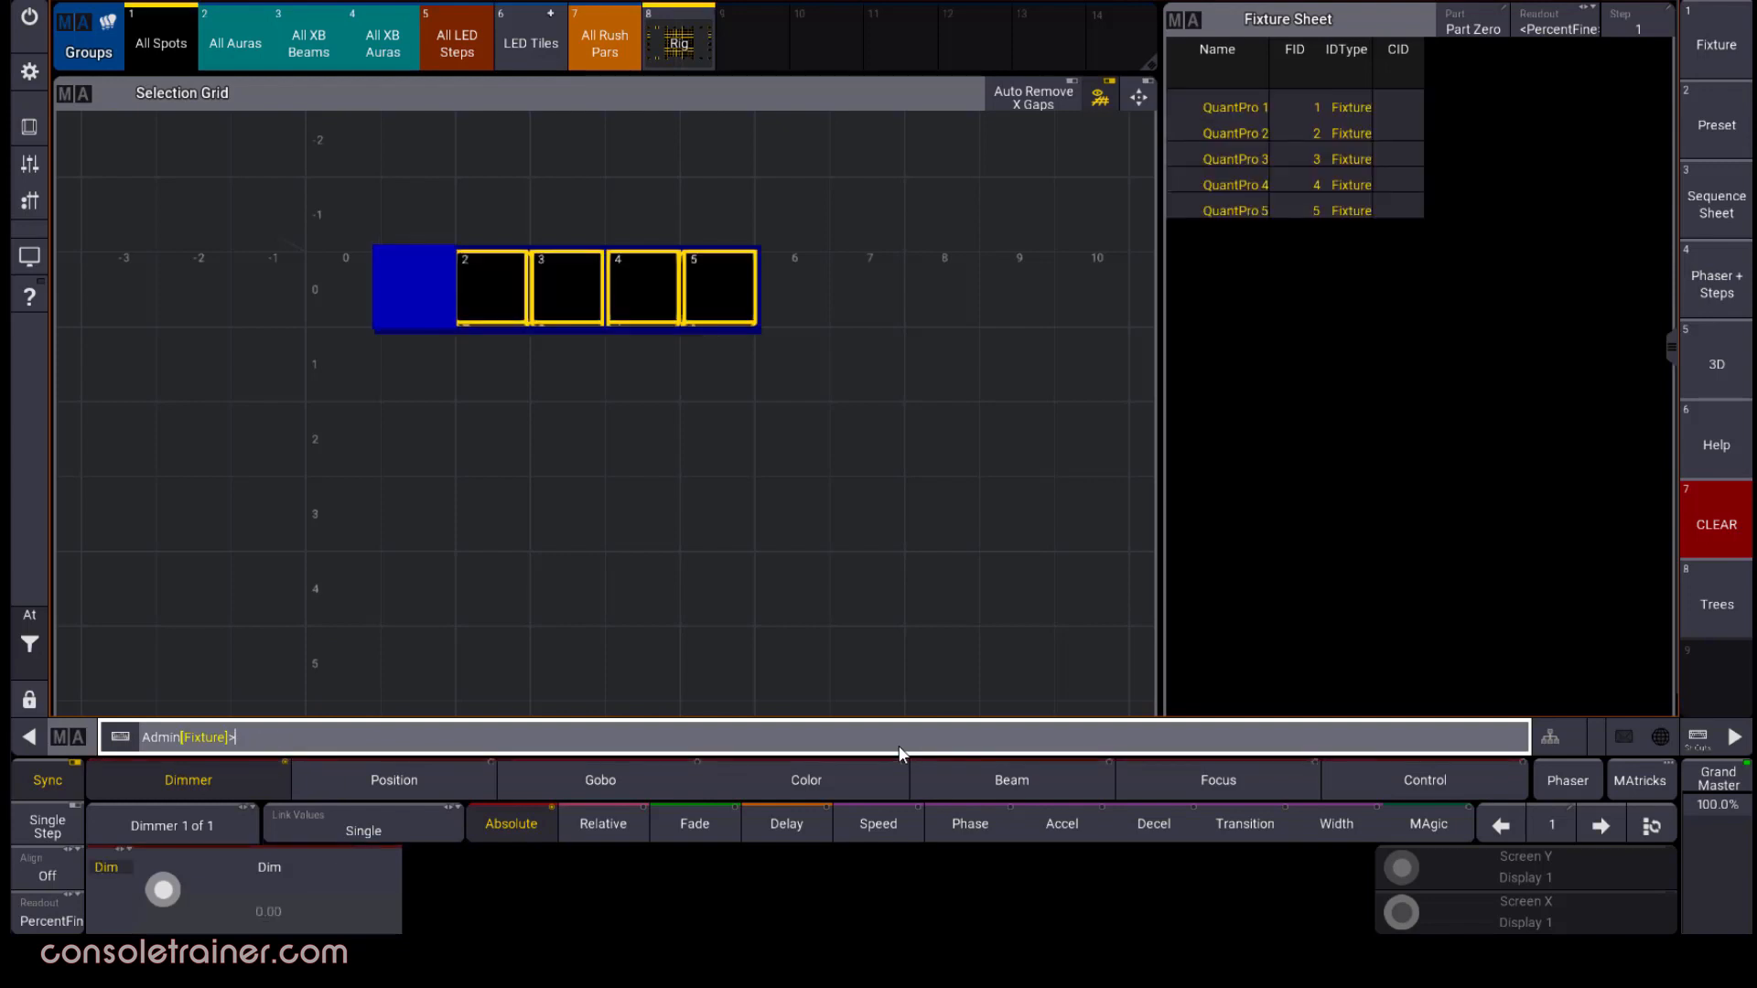
# Clear the selection and select fixtures 201 thru 210 into the grid range 1/0 thru 5/0
pyautogui.click(30, 618)
pyautogui.click(92, 680)
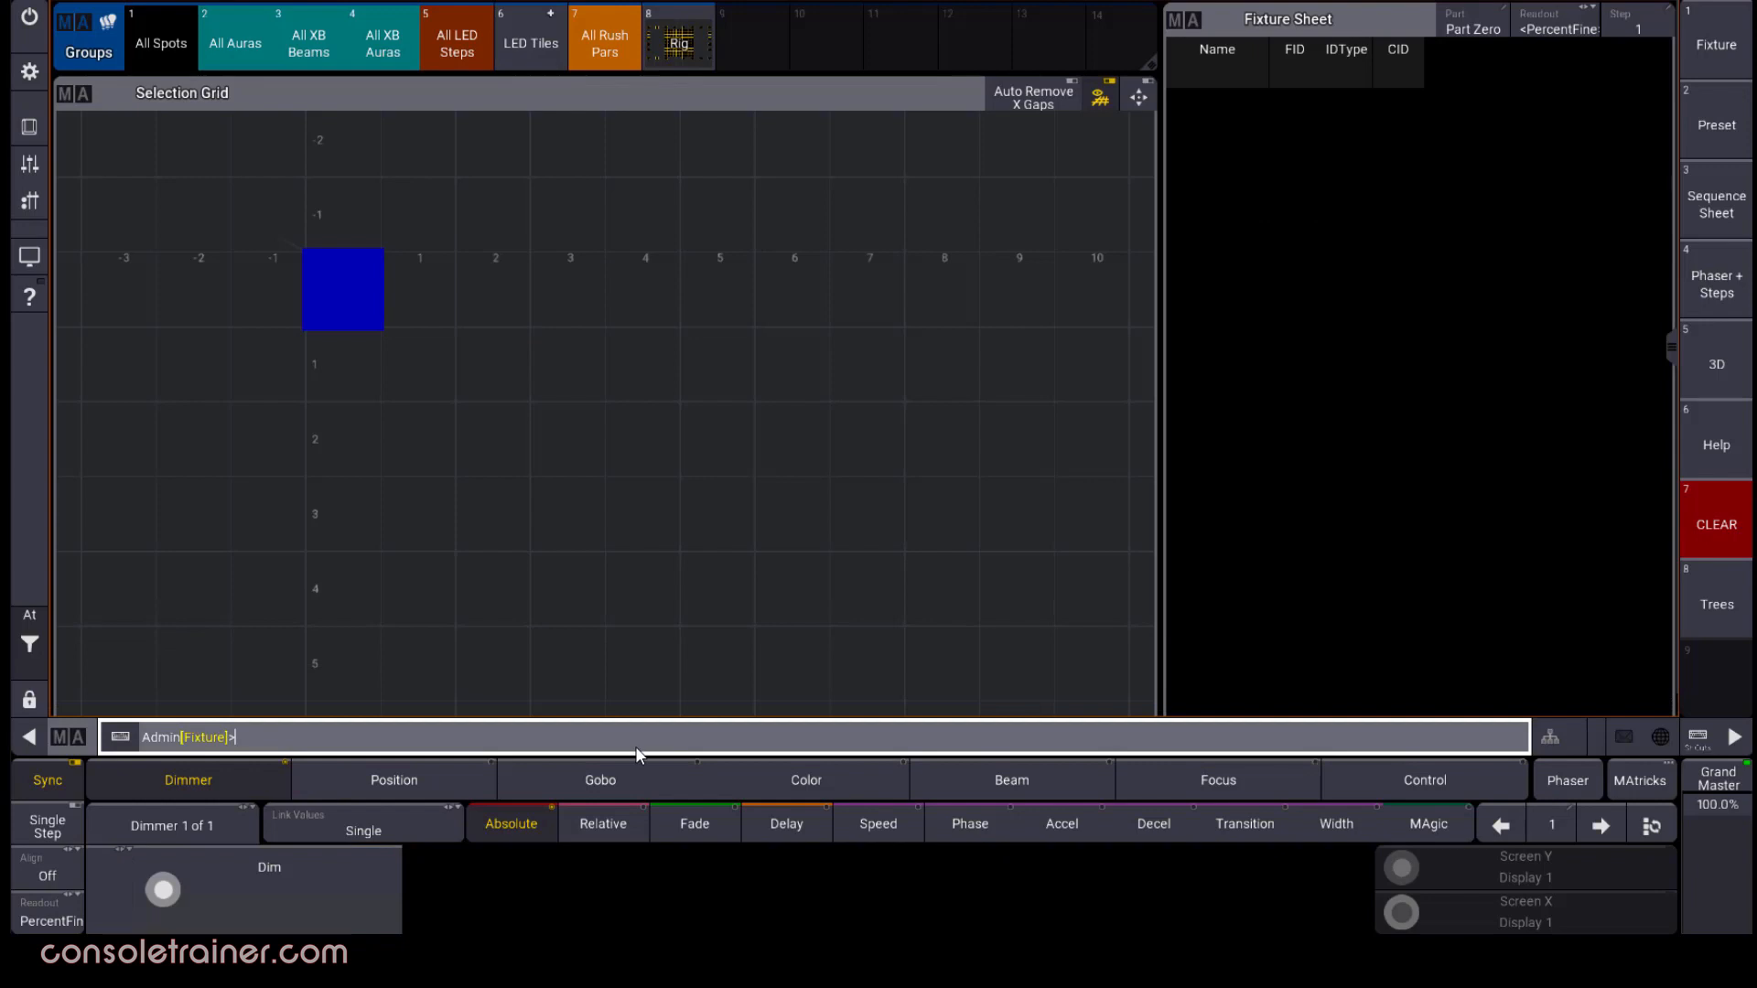
pyautogui.write('grid')
pyautogui.write(' 1/0 thru 5/')
pyautogui.write('0')
pyautogui.press('Return')
pyautogui.write('201 thru 210')
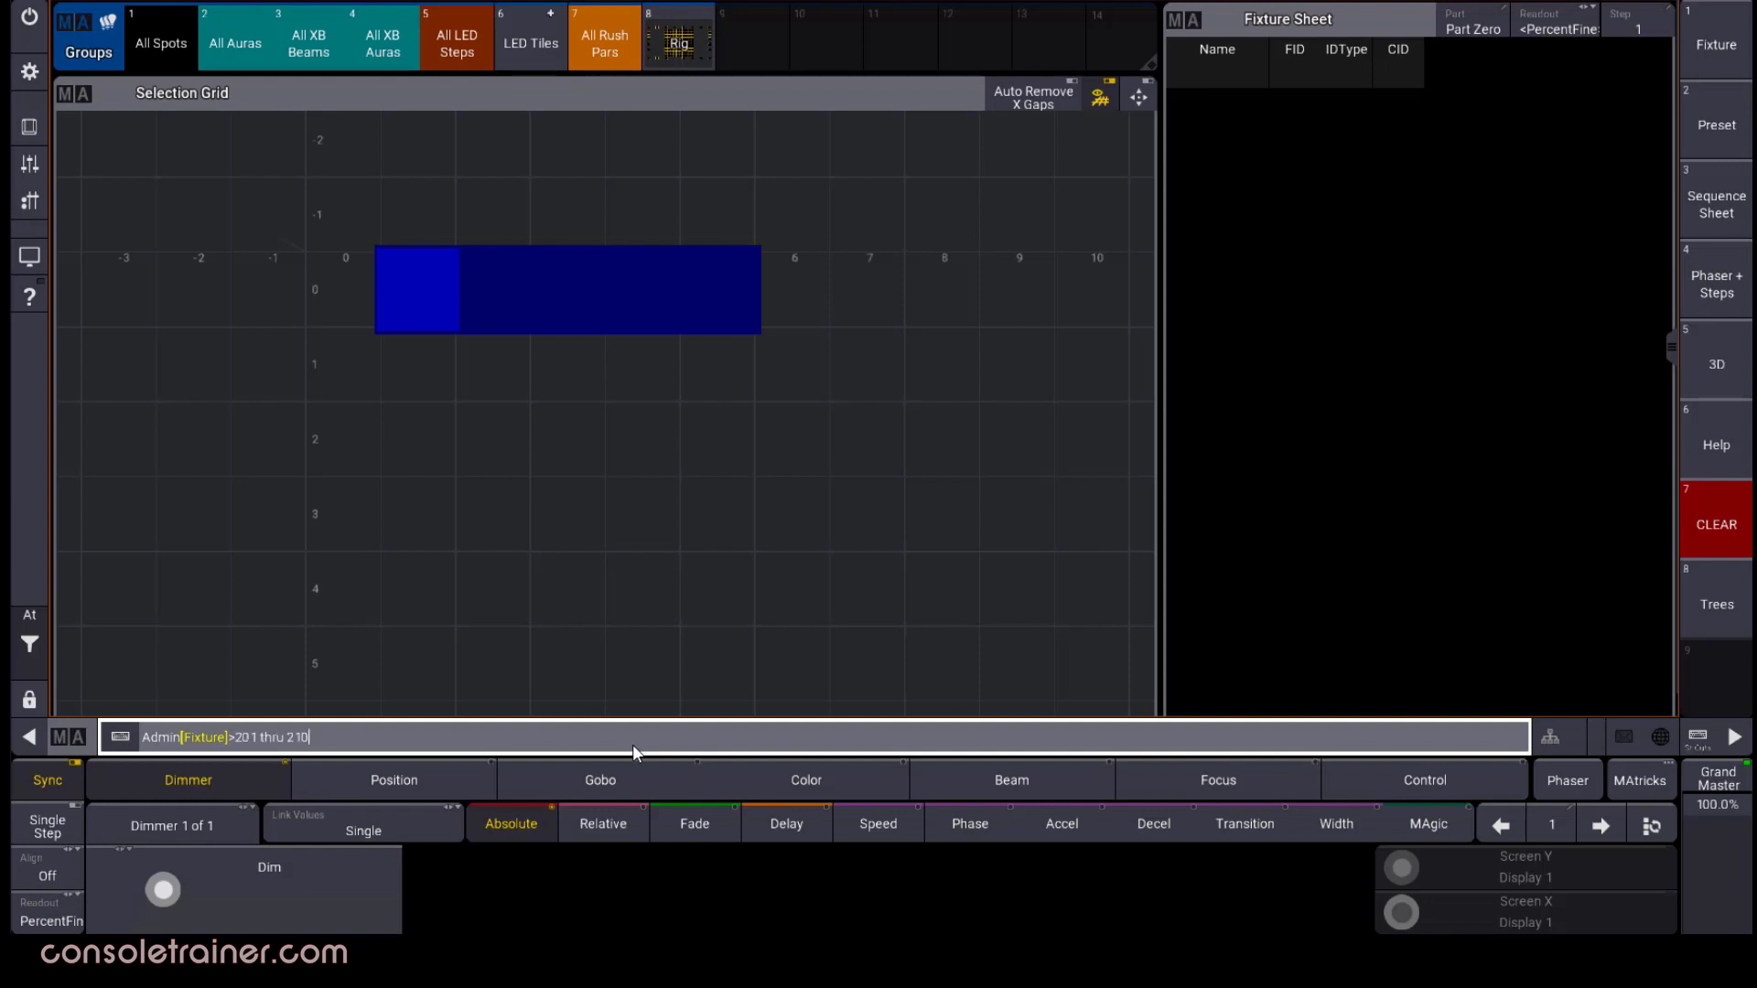
pyautogui.press('Return')
# Tilt the Selection Grid to examine how fixtures 201 thru 210 stack, and turn on automatic view fitting
pyautogui.moveTo(331, 414); pyautogui.dragTo(863, 289)
pyautogui.click(1139, 99)
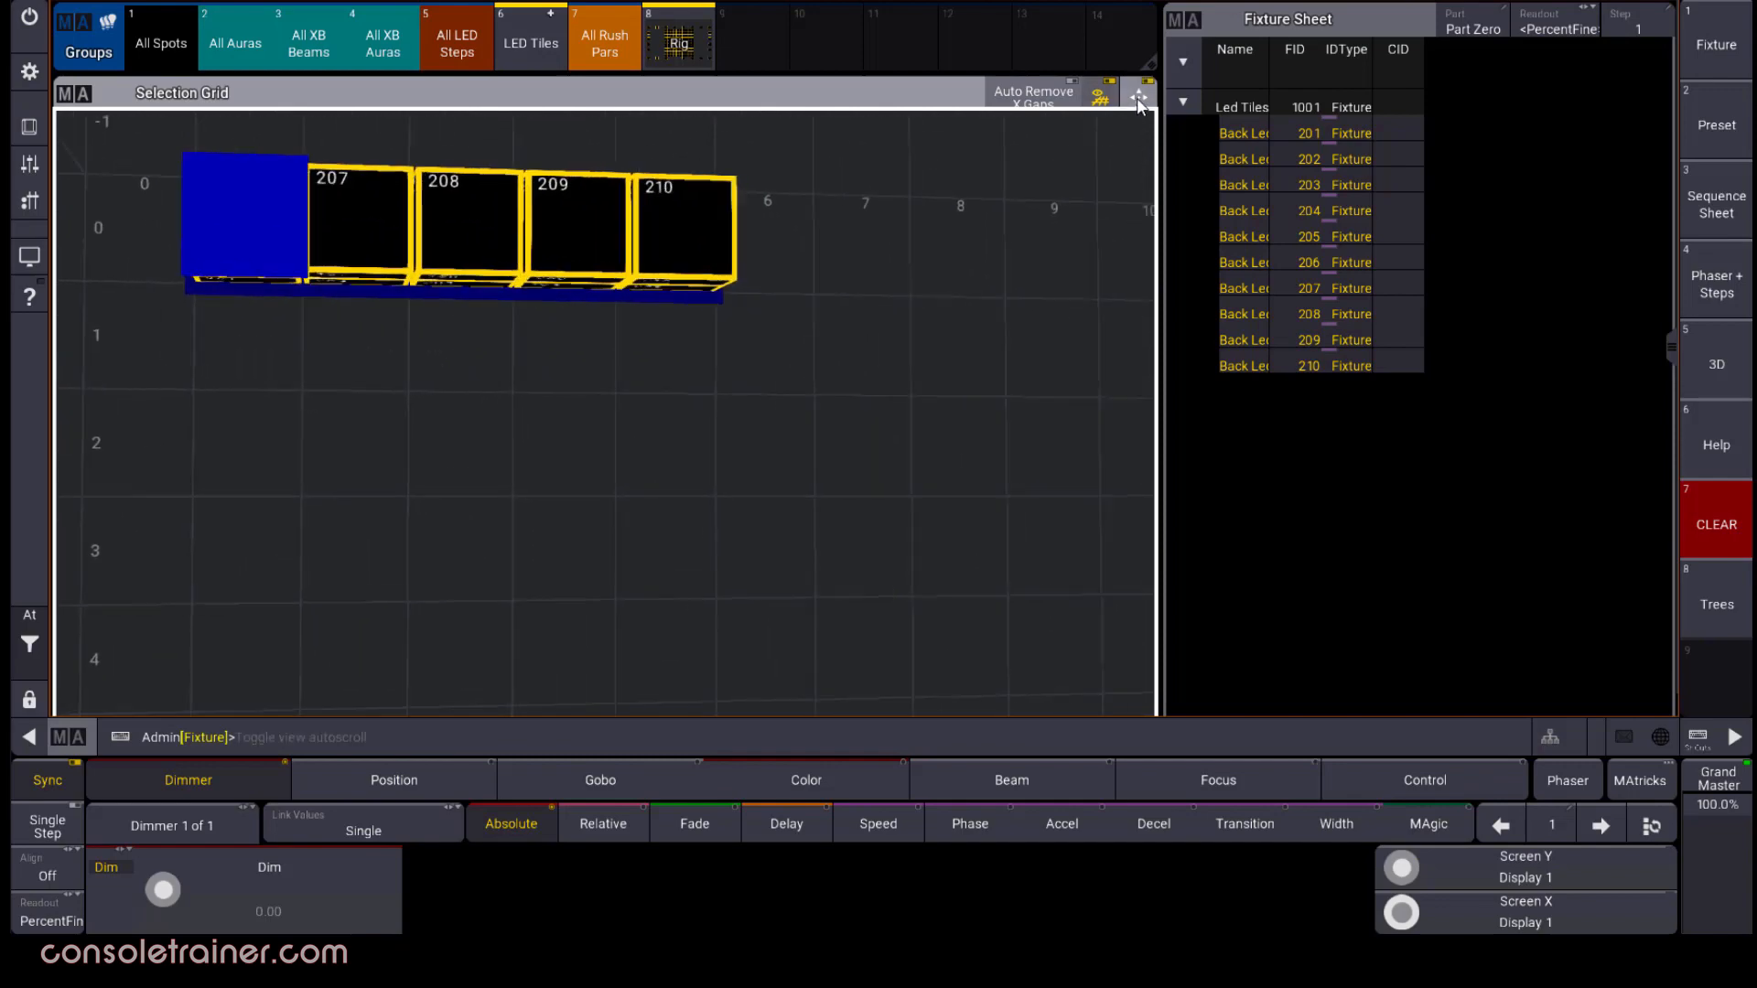
# Clear the selection of fixtures 201 thru 210 and turn on automatic view fitting in the Selection Grid
pyautogui.moveTo(302, 380); pyautogui.dragTo(737, 217)
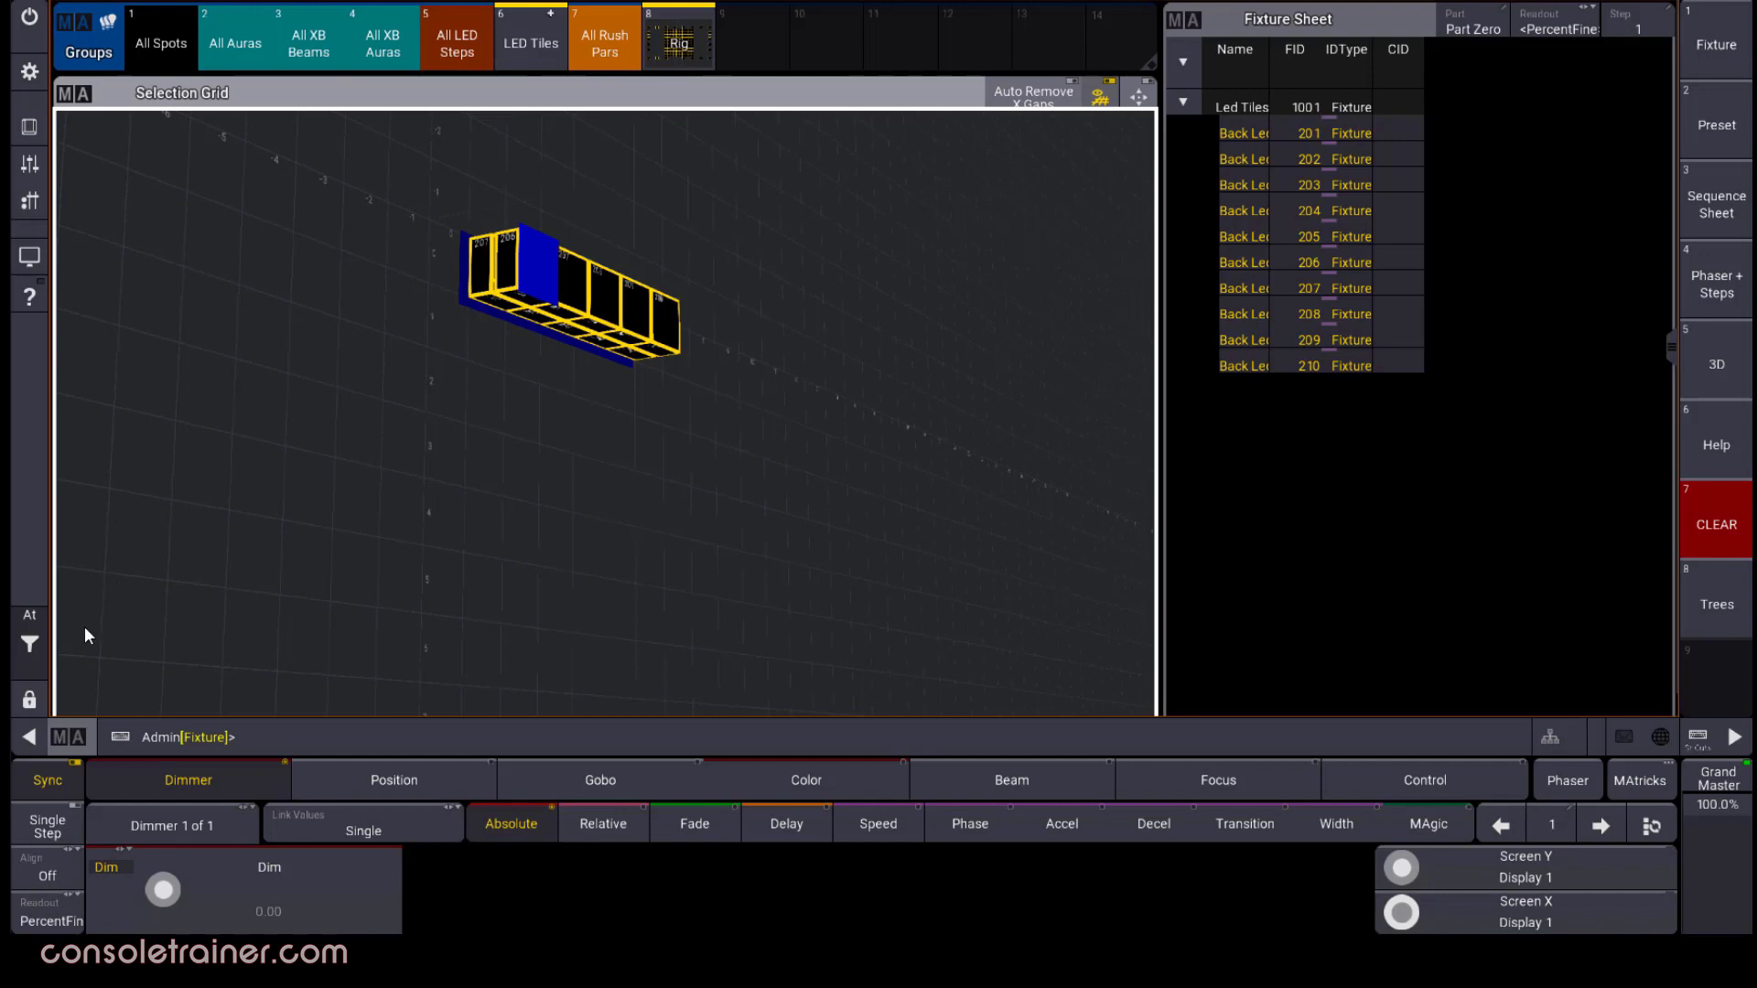
pyautogui.click(36, 667)
pyautogui.click(101, 695)
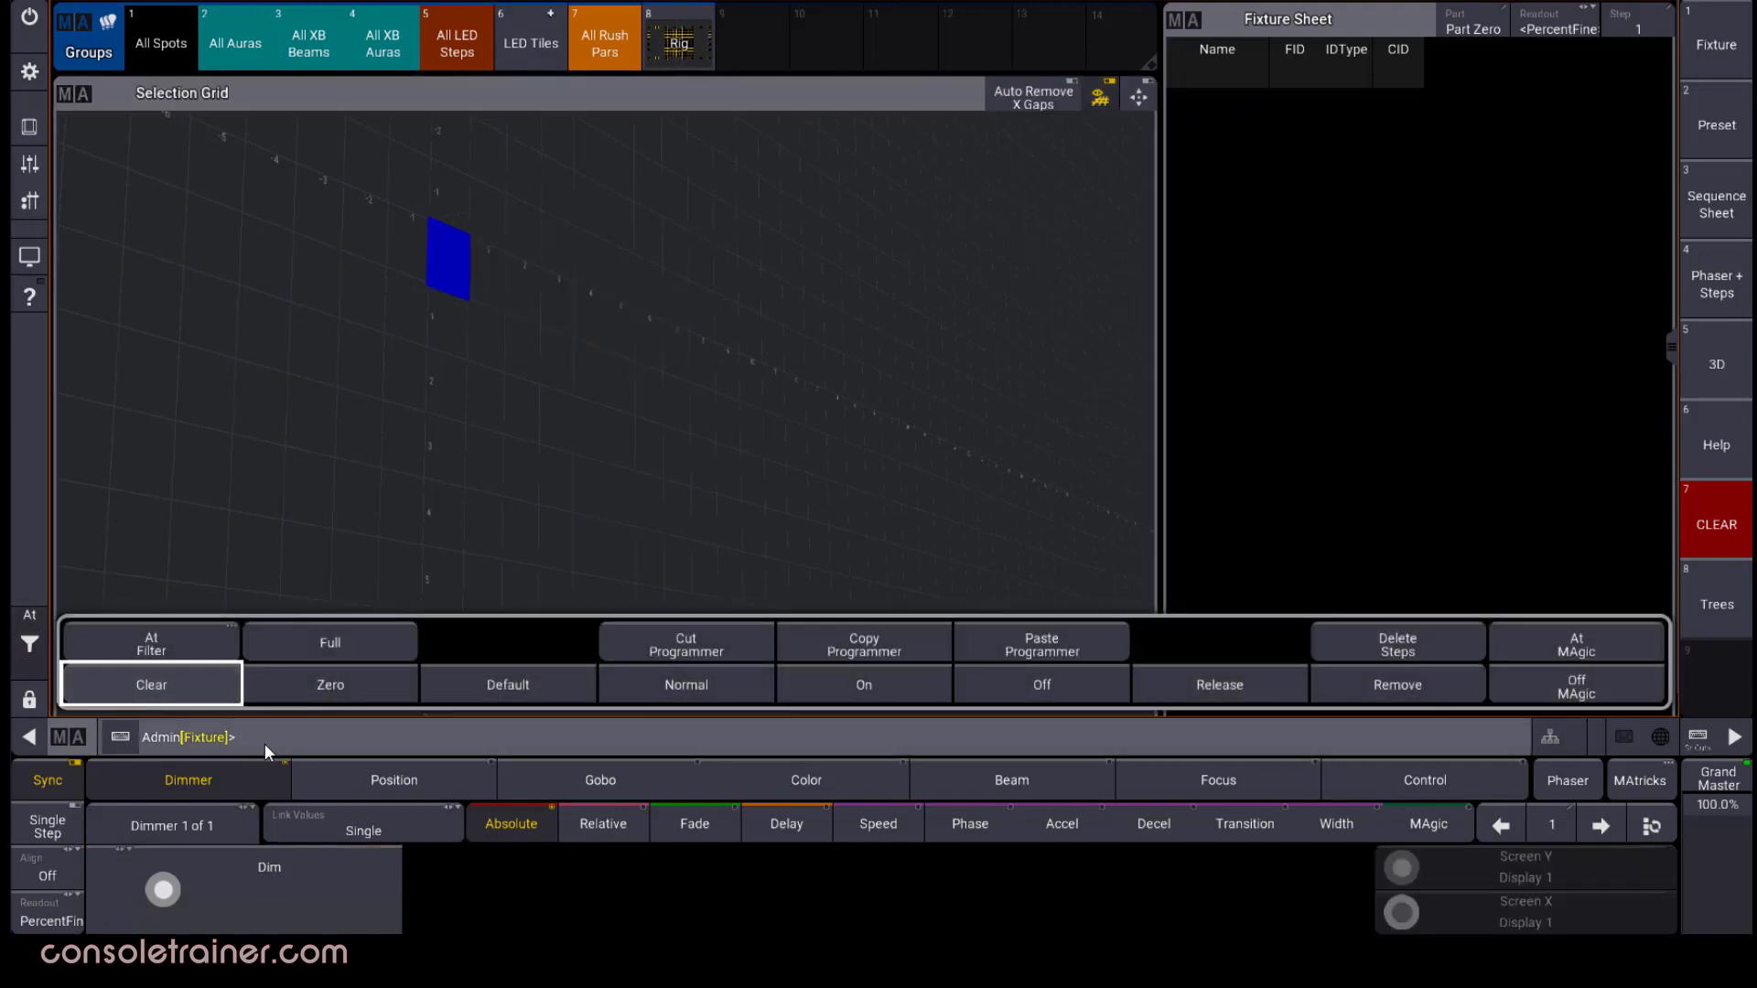
pyautogui.click(1137, 98)
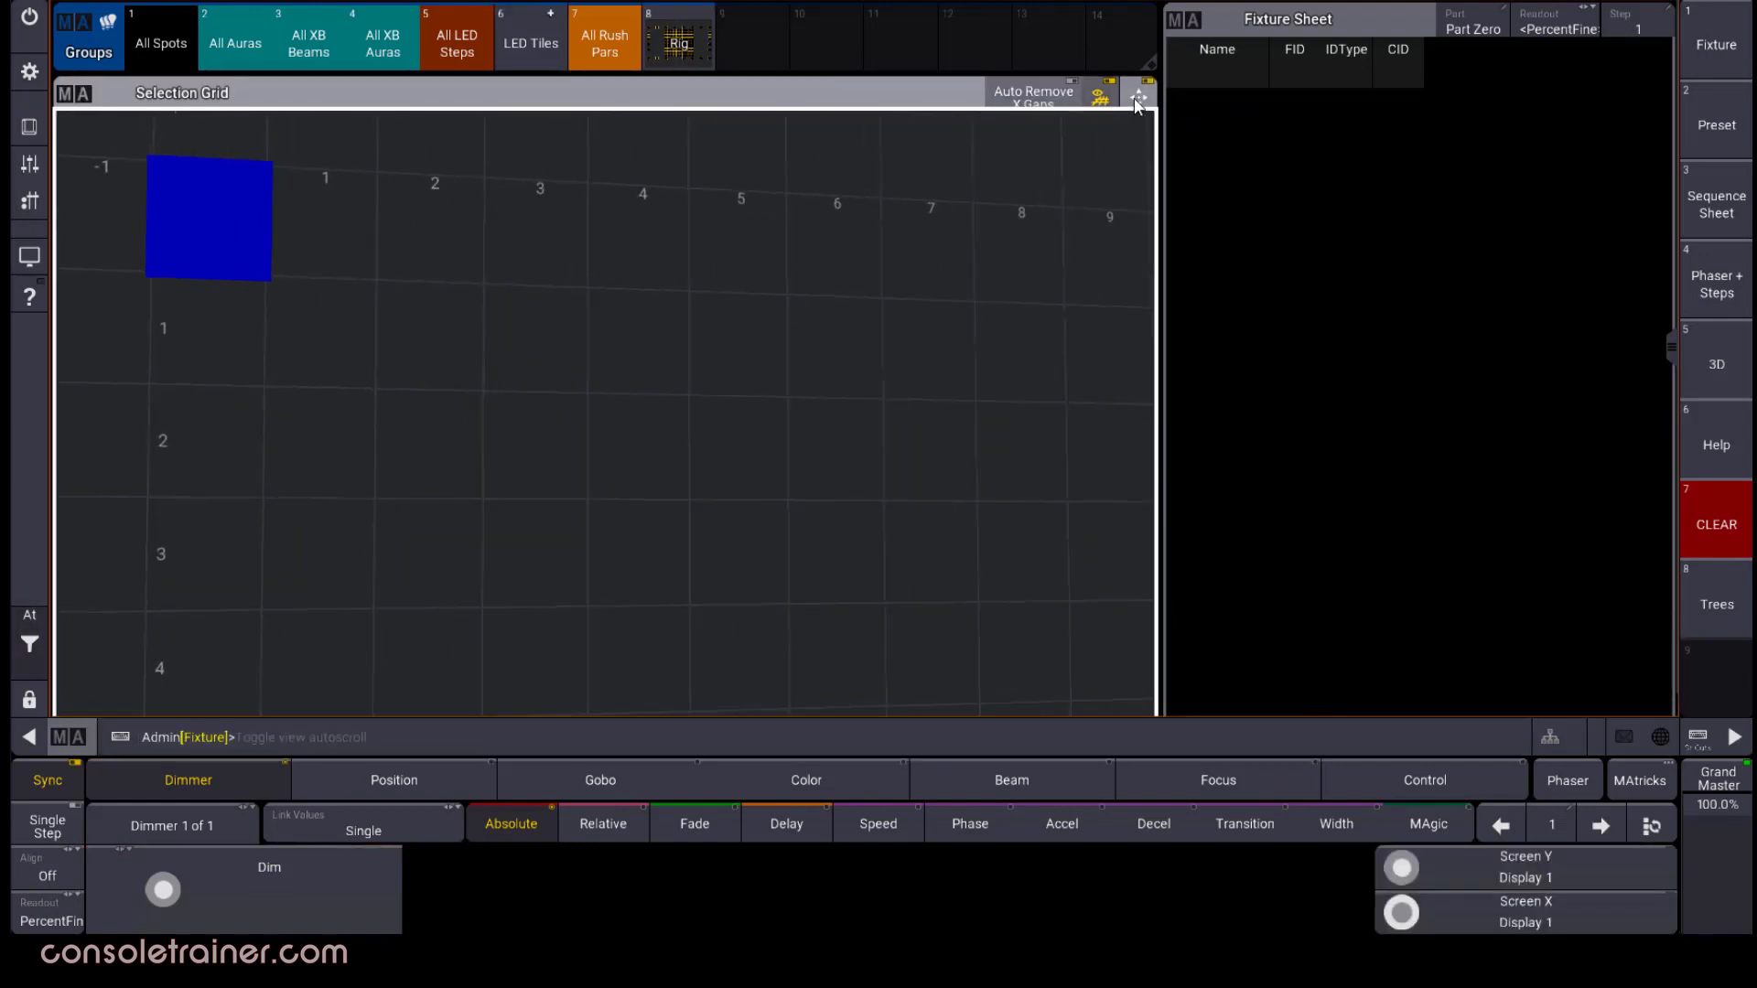
# Define a grid range along the Z axis at position 0/0 and select fixtures 1 thru 5 into it
pyautogui.click(299, 729)
pyautogui.write('g')
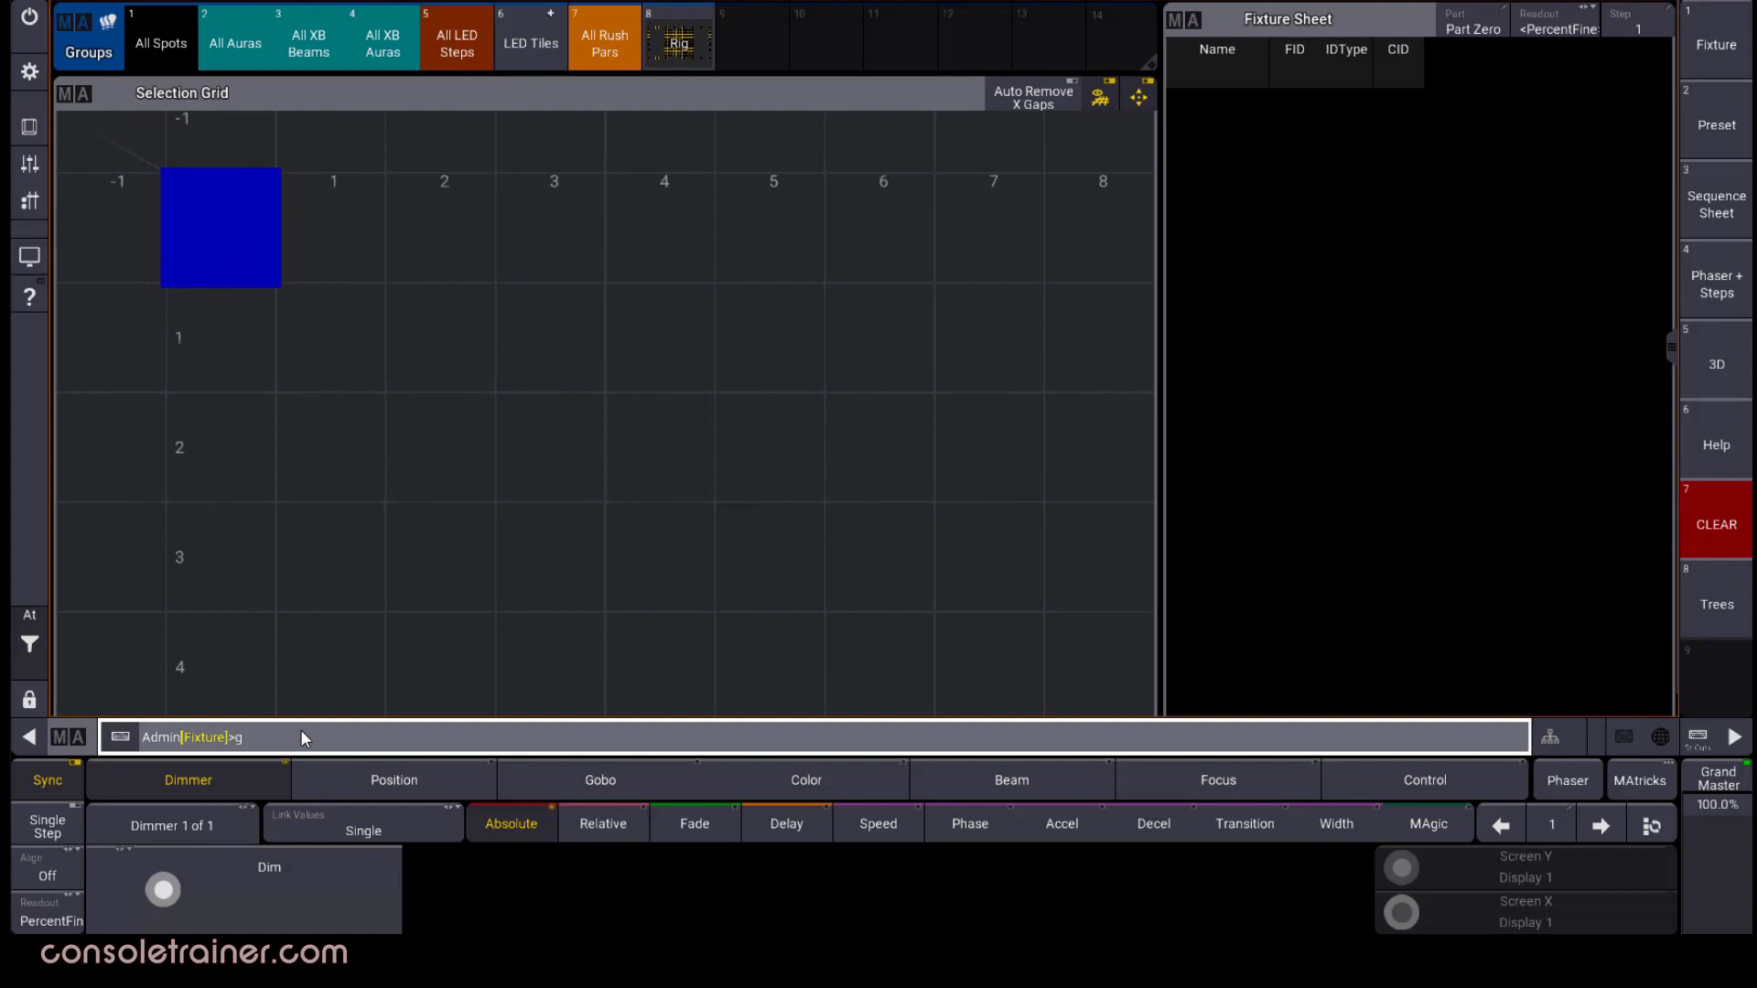
pyautogui.write('rid 0/0/1 thru 0/0/5')
pyautogui.press('Return')
pyautogui.write('1 thru 5')
pyautogui.press('Return')
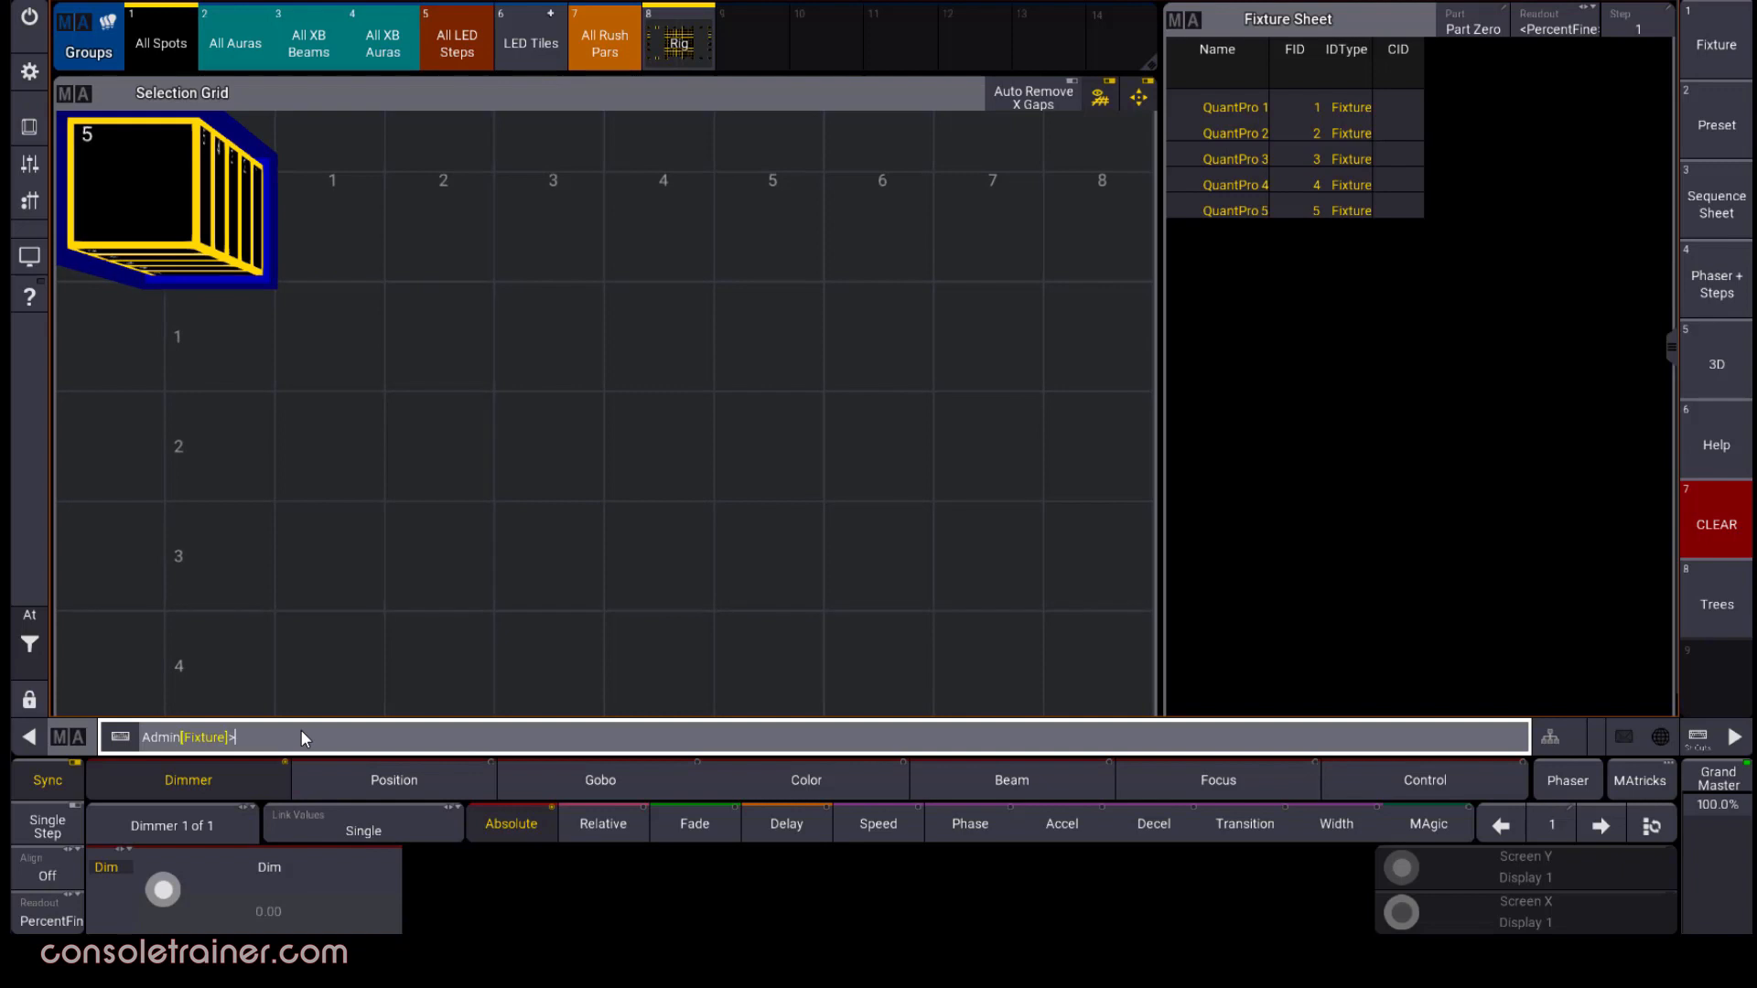
pyautogui.moveTo(212, 325); pyautogui.dragTo(554, 459)
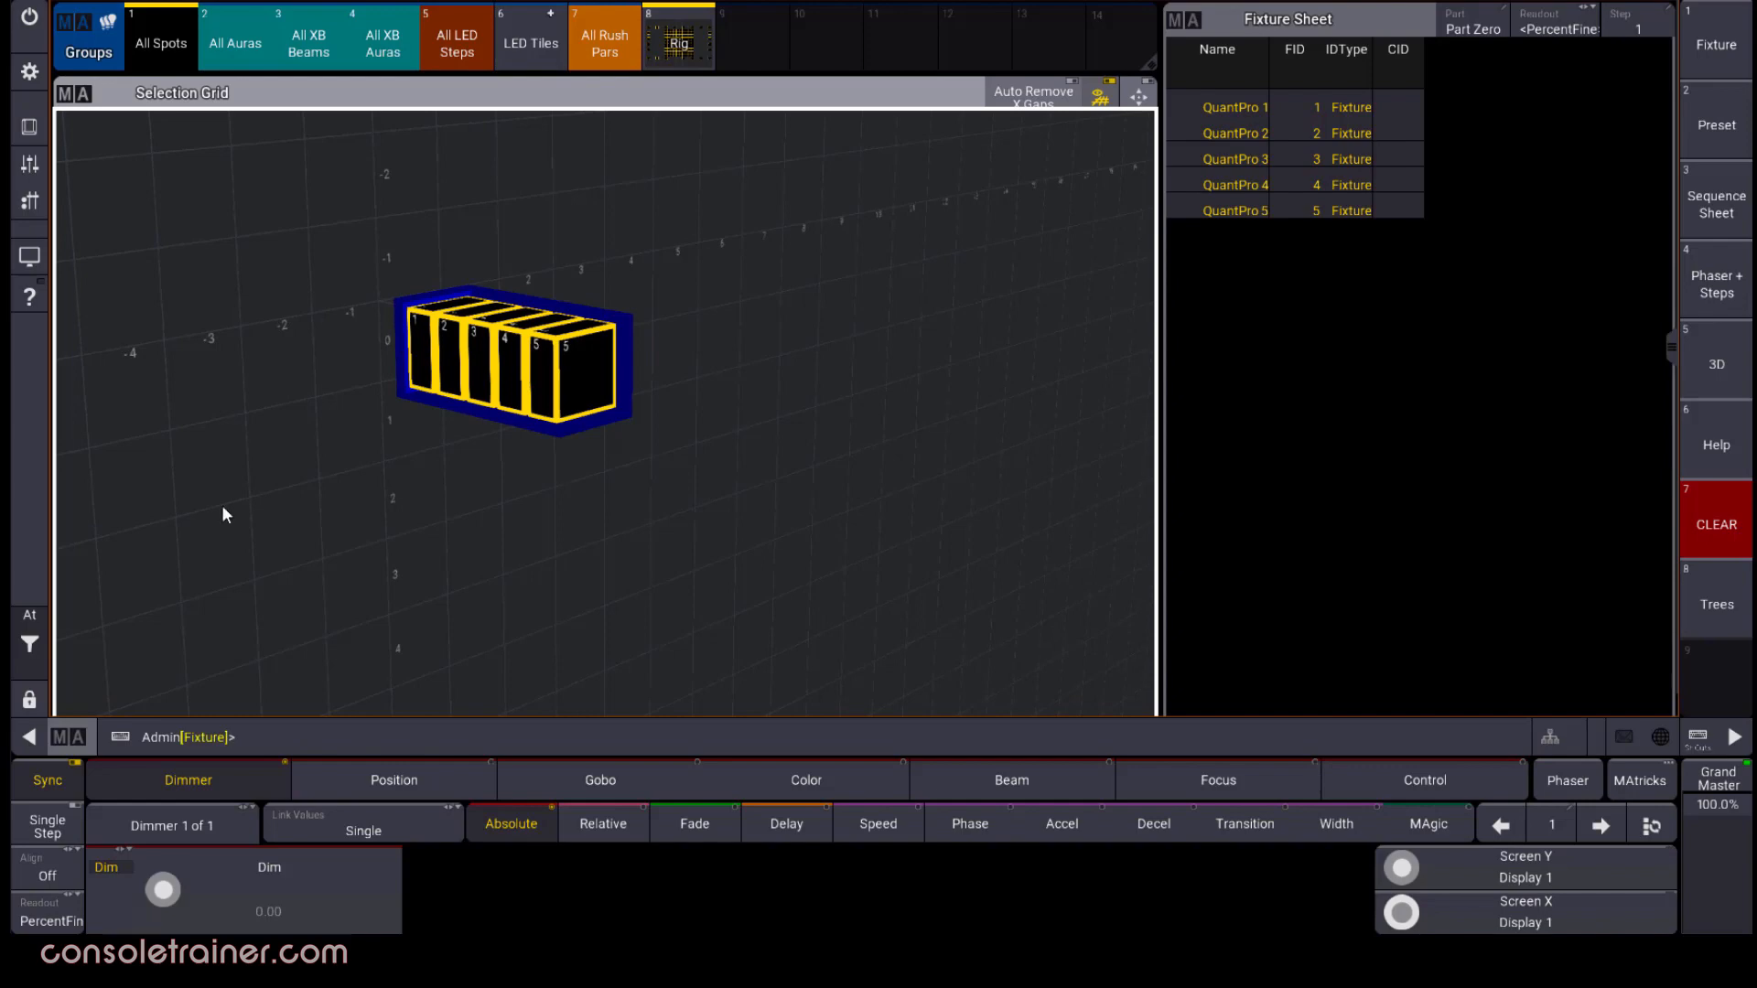
# Clear the selection and define the vertical grid range 0/1 thru 0/5
pyautogui.click(26, 644)
pyautogui.click(142, 682)
pyautogui.click(304, 741)
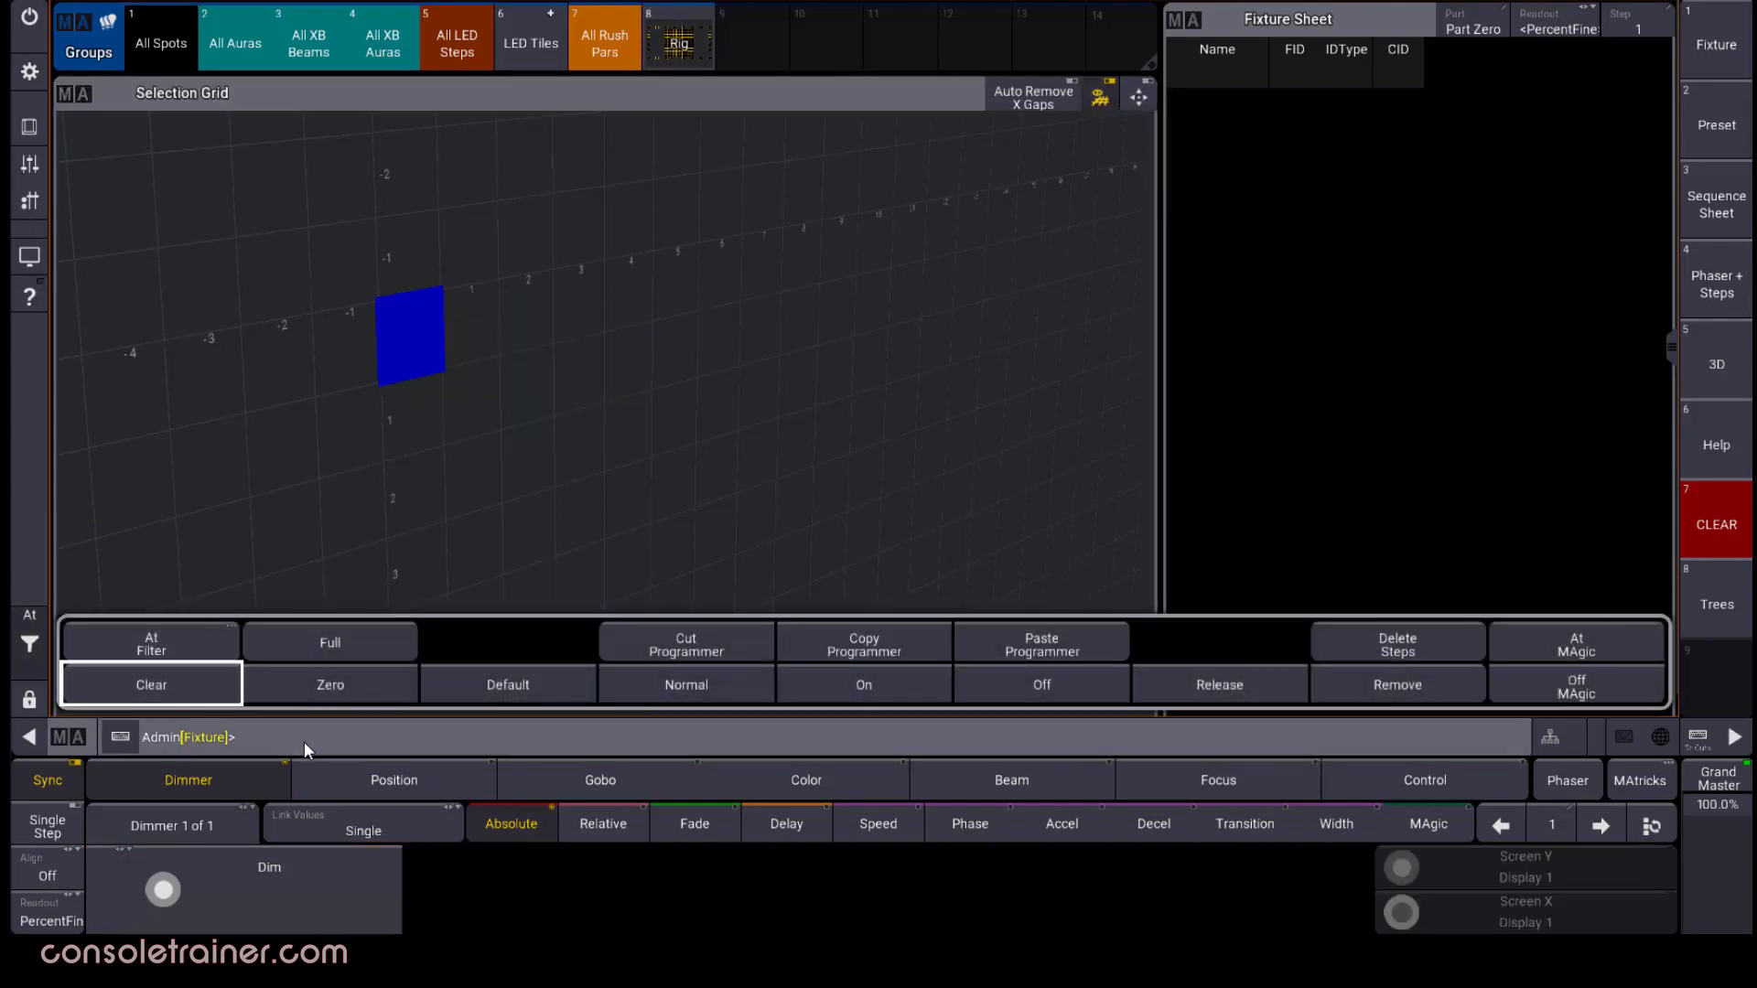
pyautogui.write('grid 0/1 thru 0/')
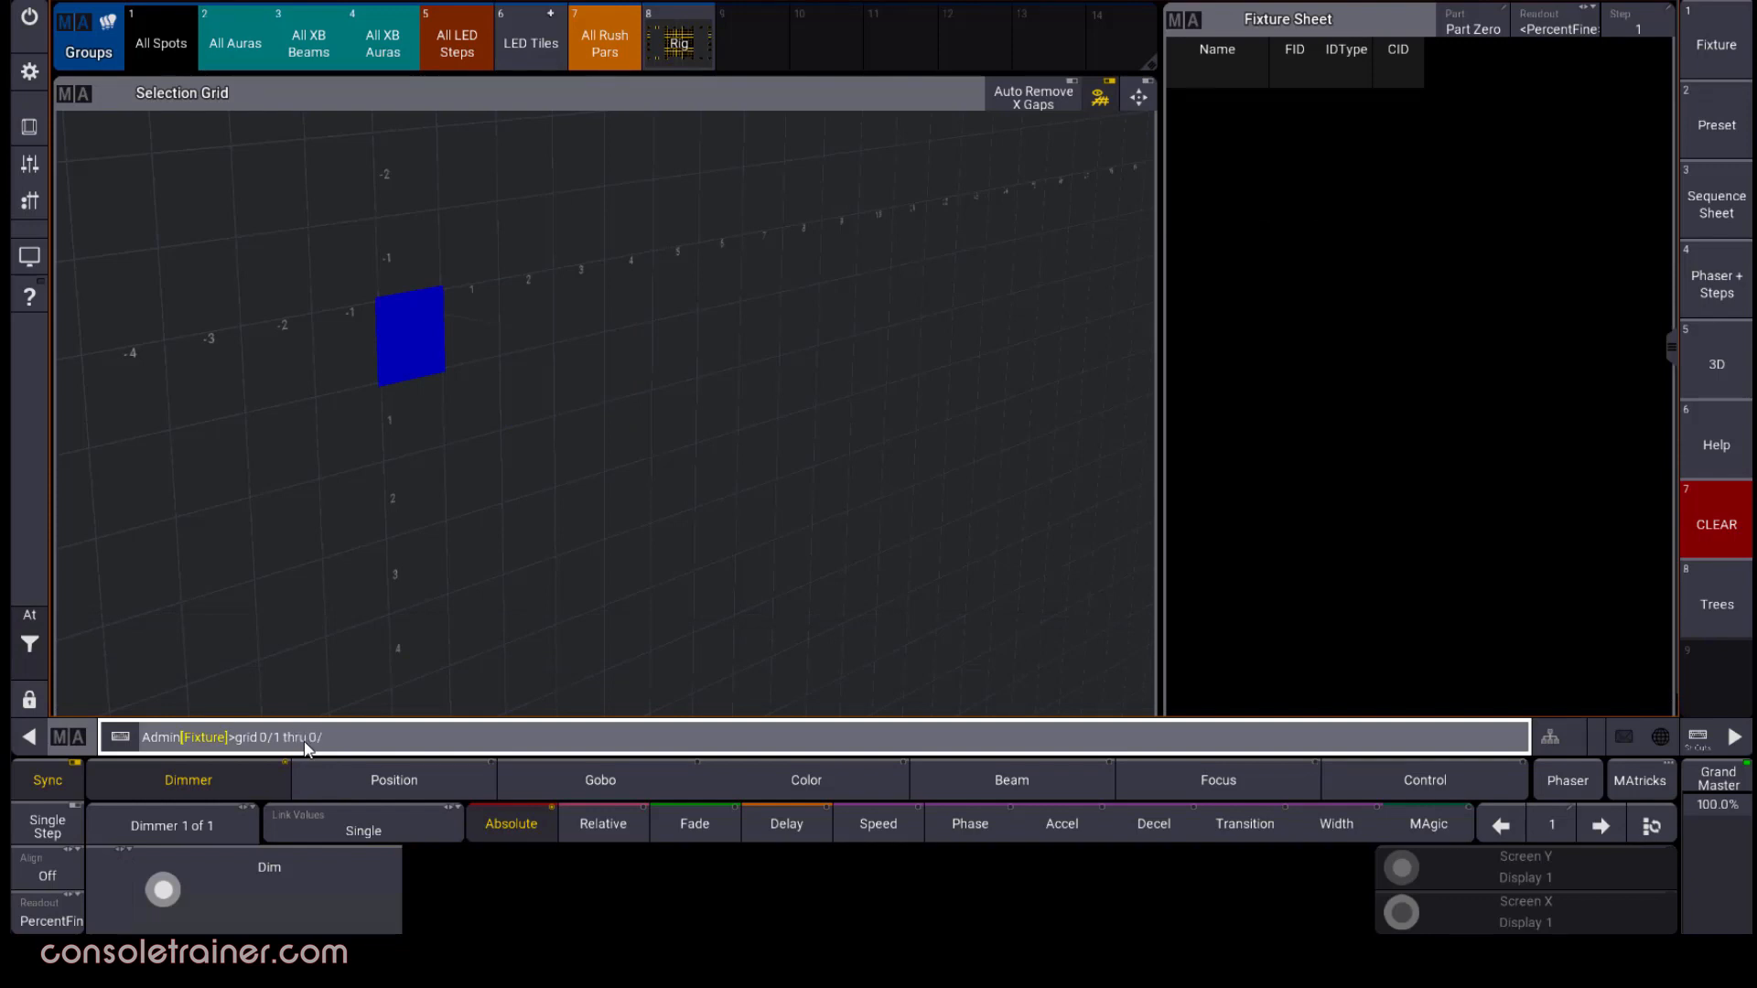
pyautogui.write('5')
pyautogui.press('Return')
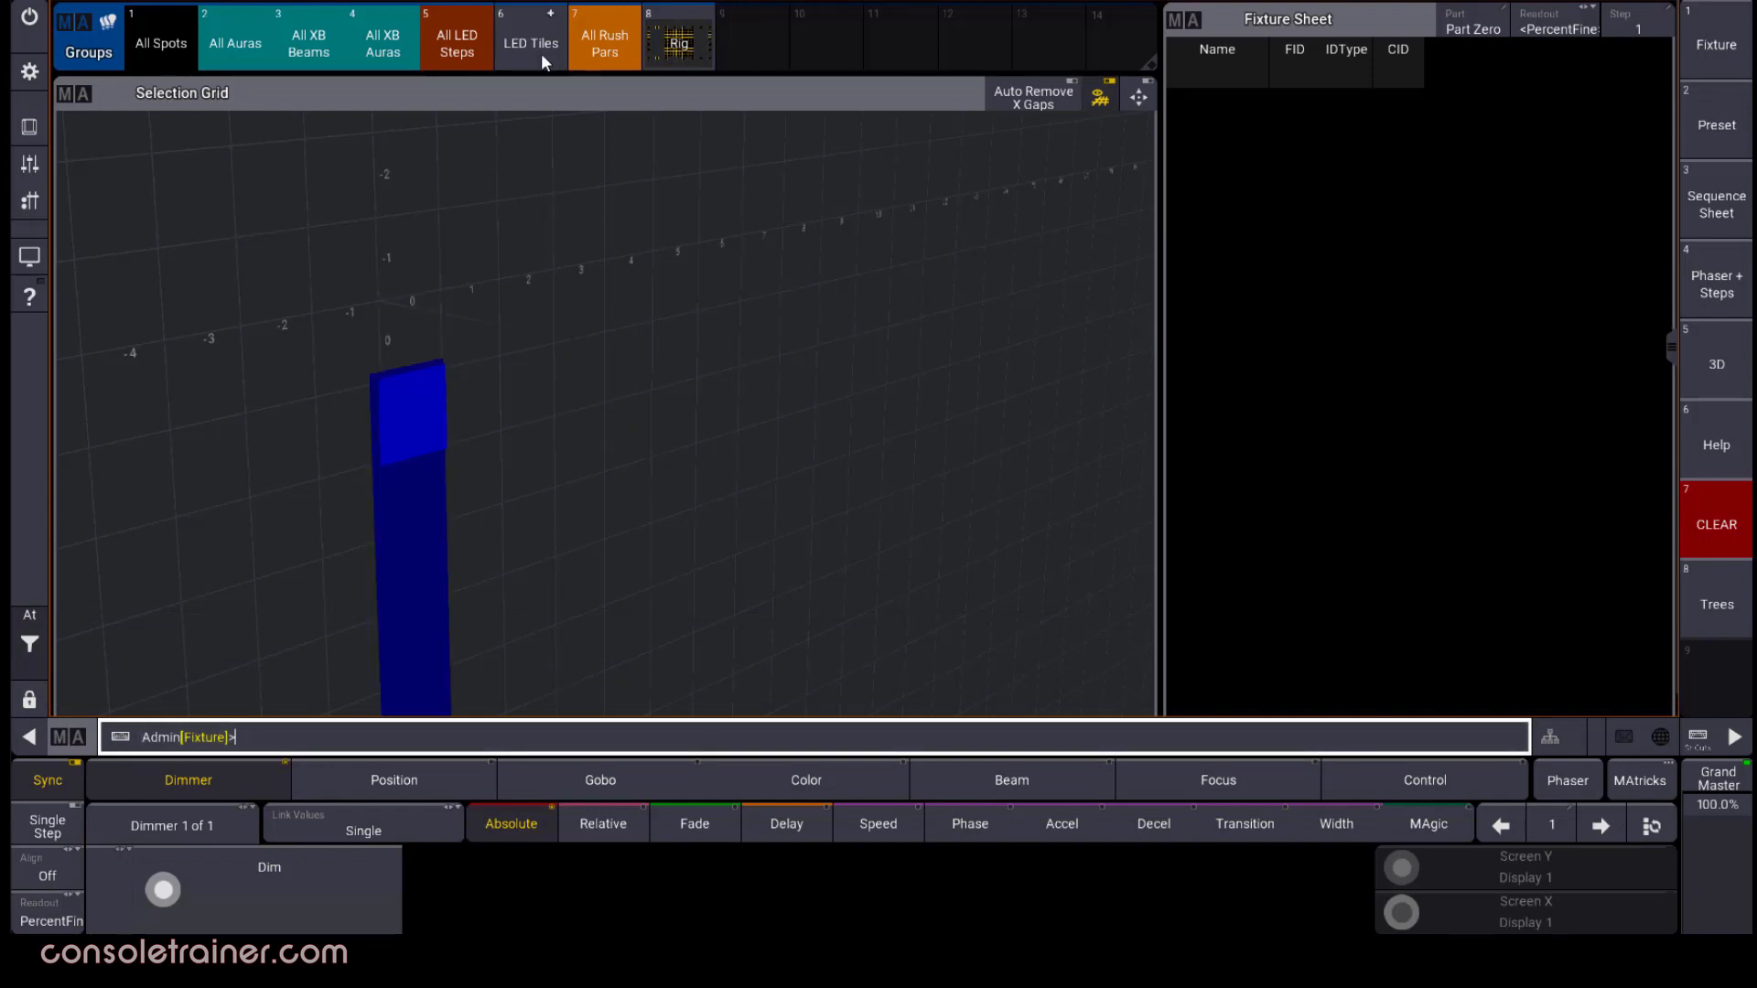
pyautogui.click(410, 48)
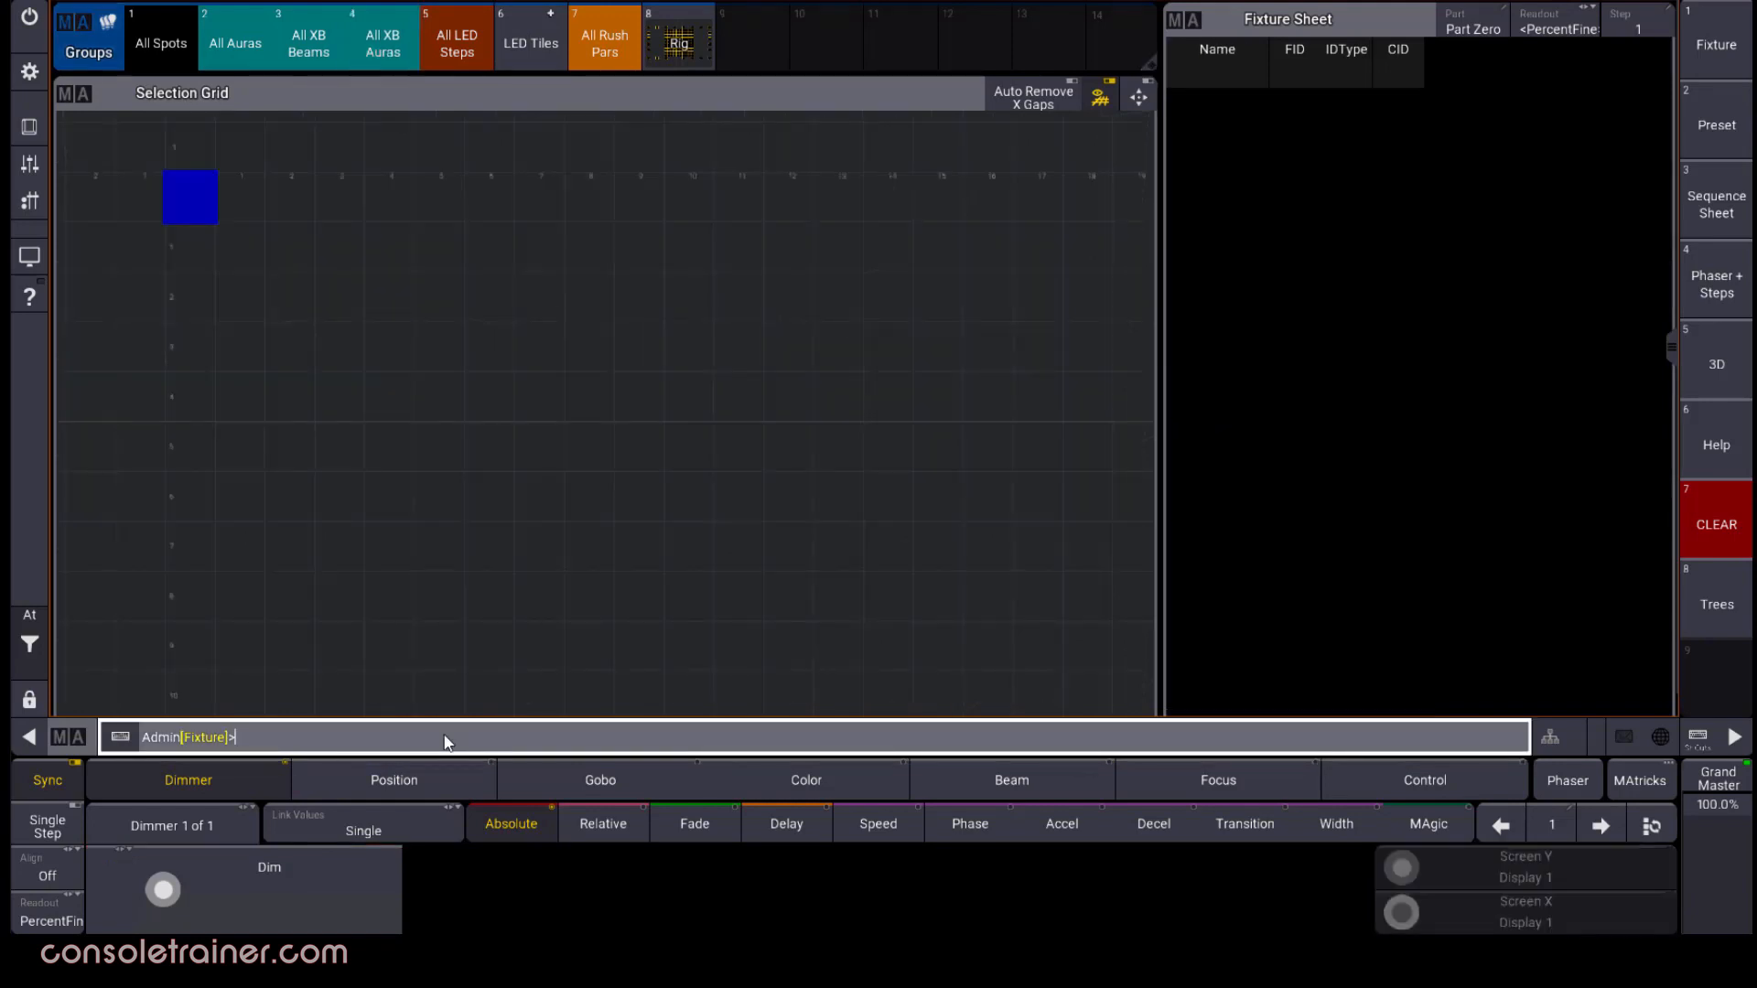
# Define the grid range 0/0 thru 9/9 and select fixtures 201 thru 300 into it
pyautogui.write('grid')
pyautogui.write('0/0 thru 9/9')
pyautogui.press('Return')
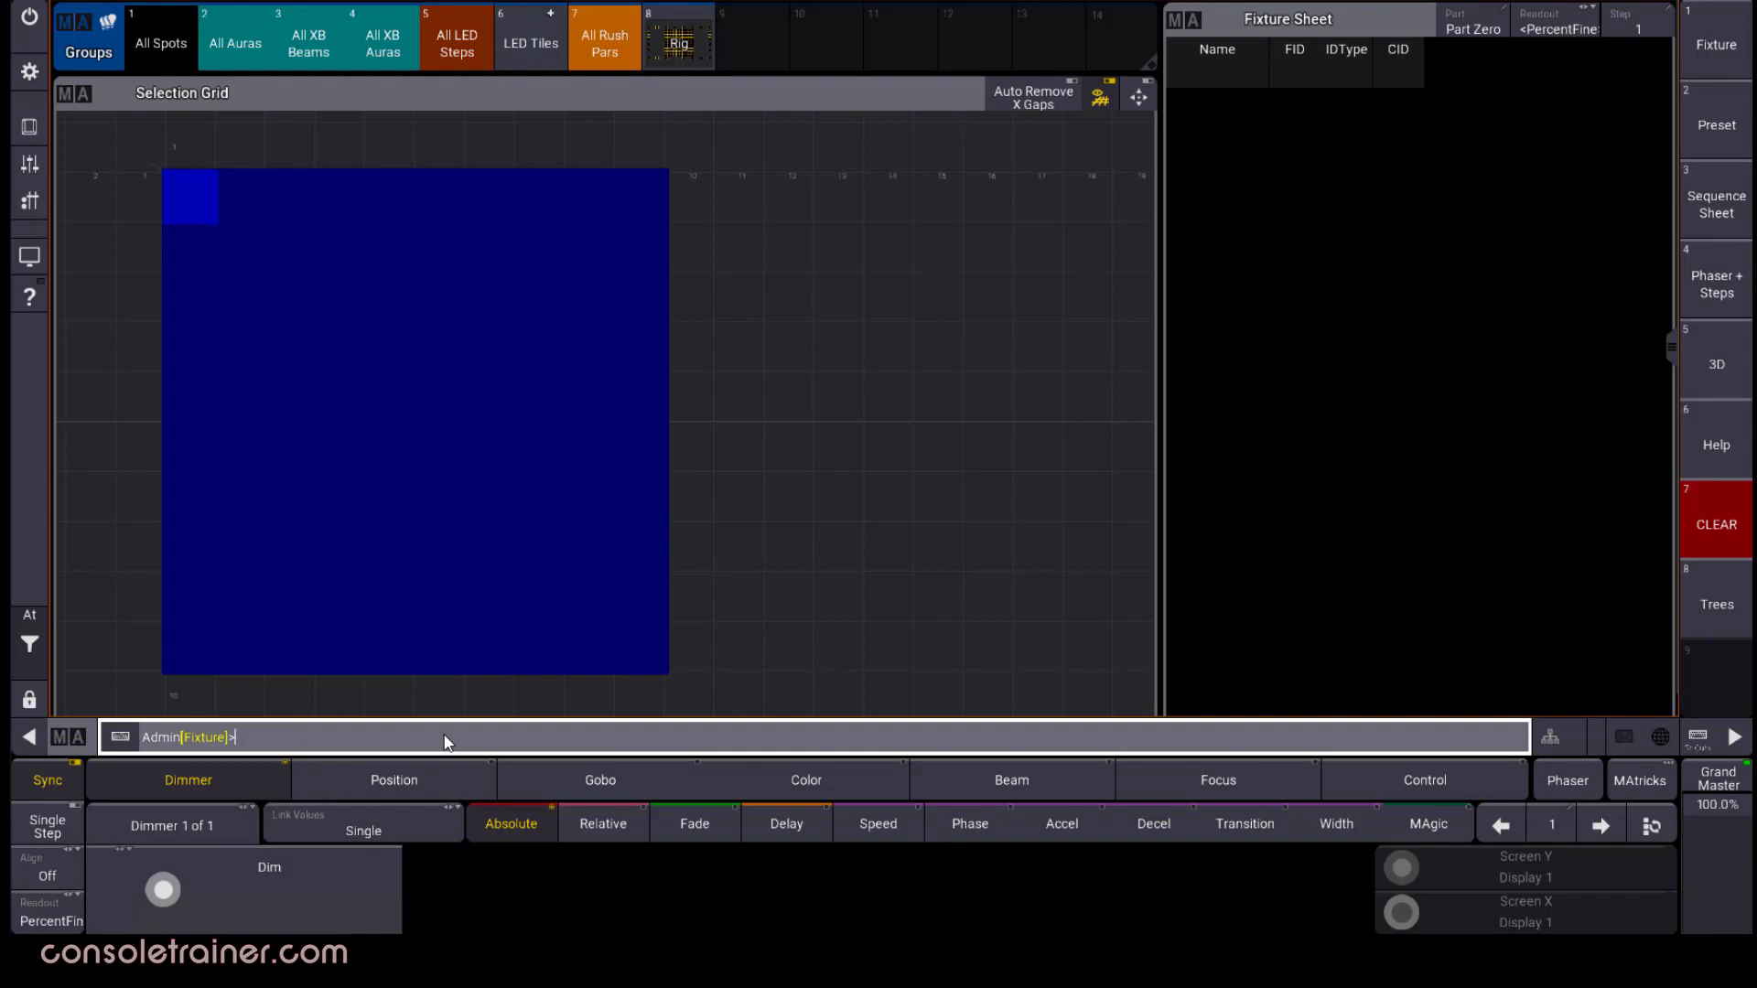
pyautogui.write('201 thru 30')
pyautogui.press('Return')
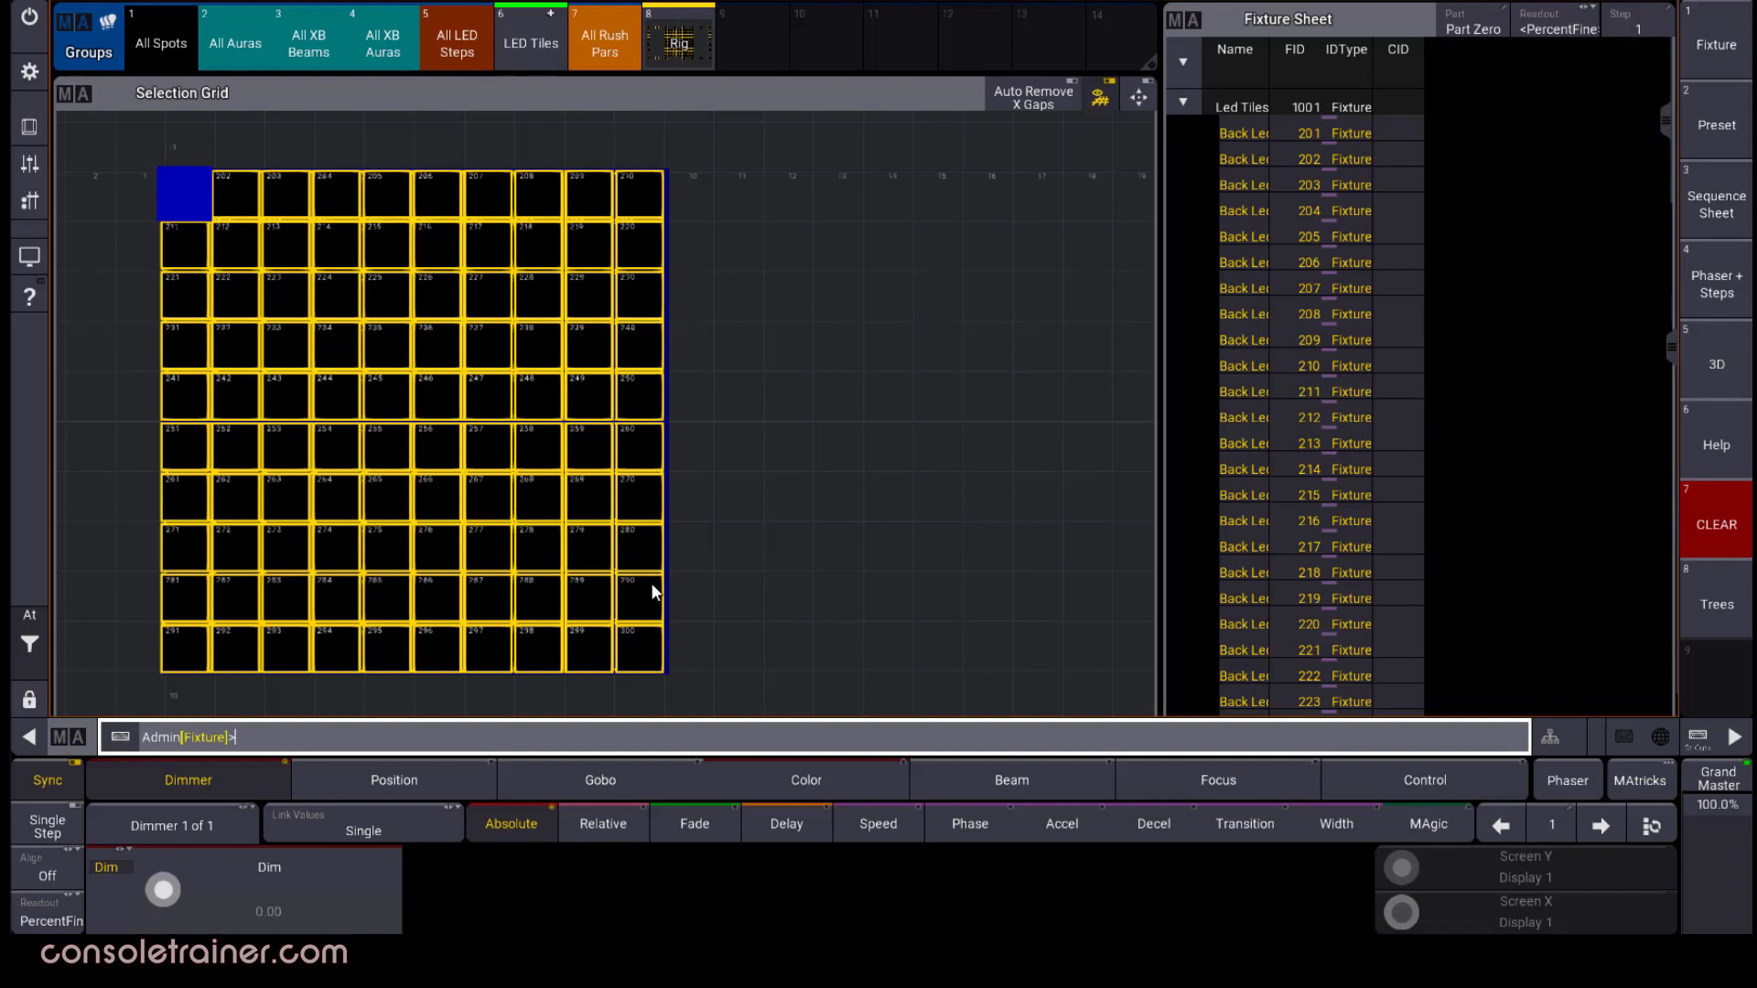
# Store the 10 by 10 LED tile arrangement as group 10 and clear the selection
pyautogui.click(815, 520)
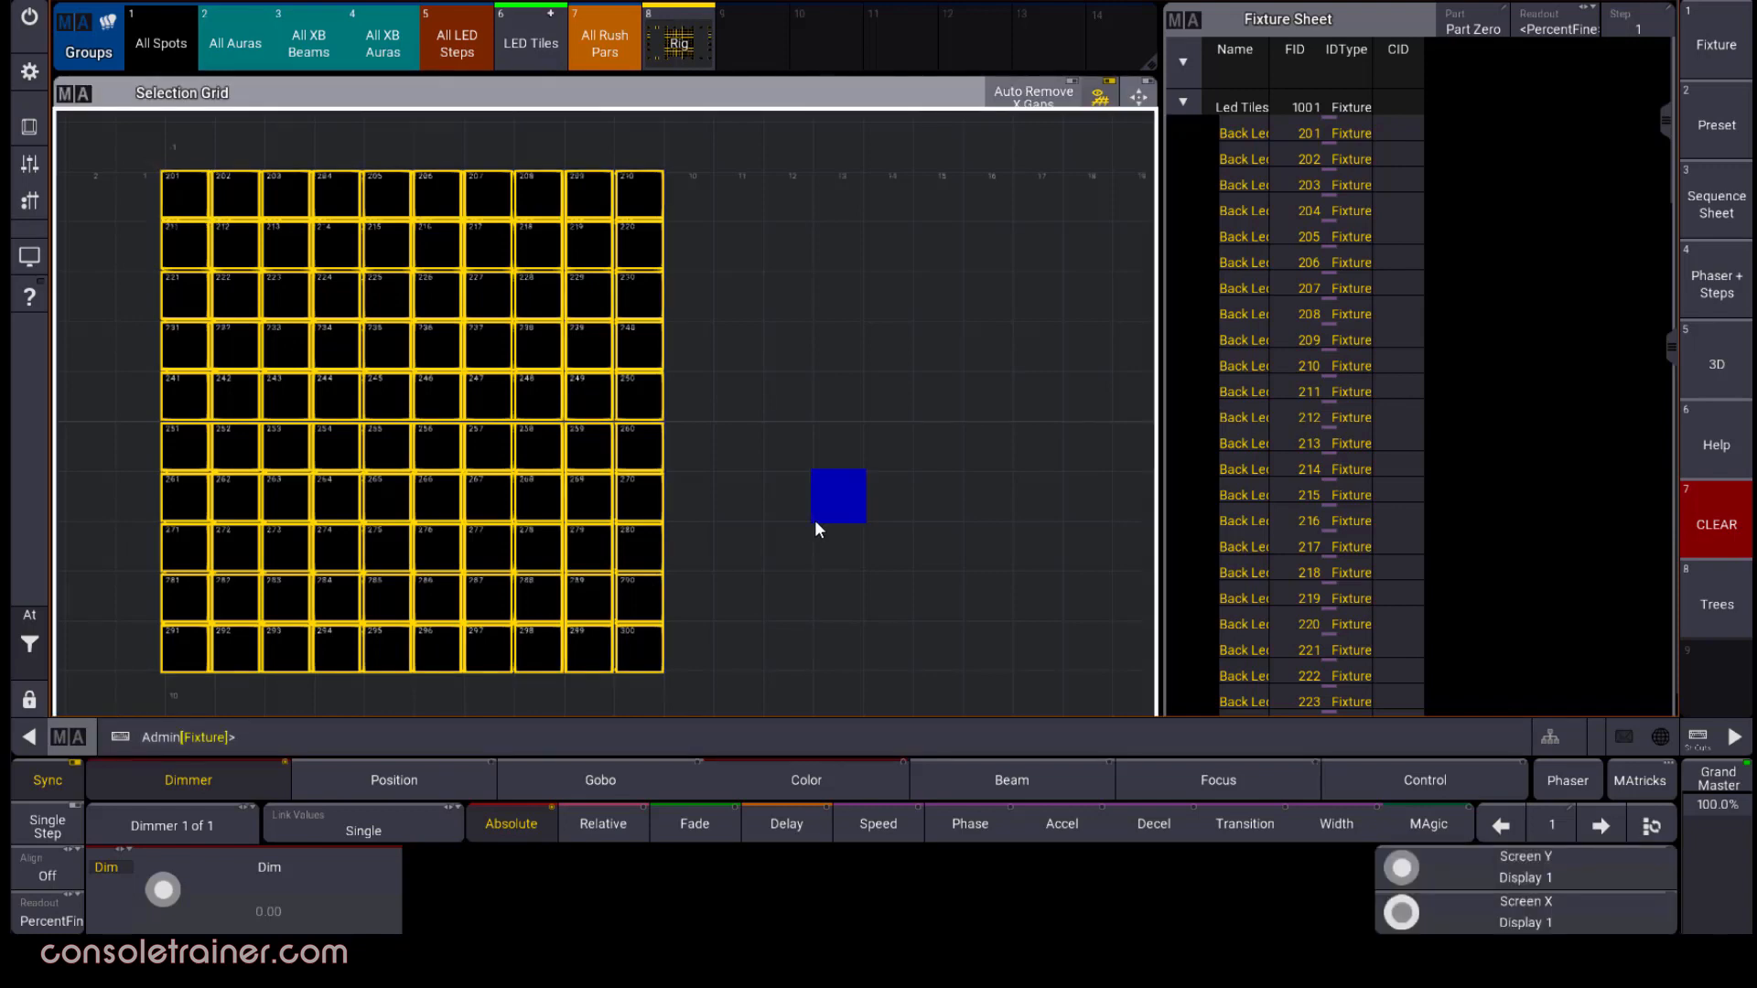
pyautogui.click(839, 50)
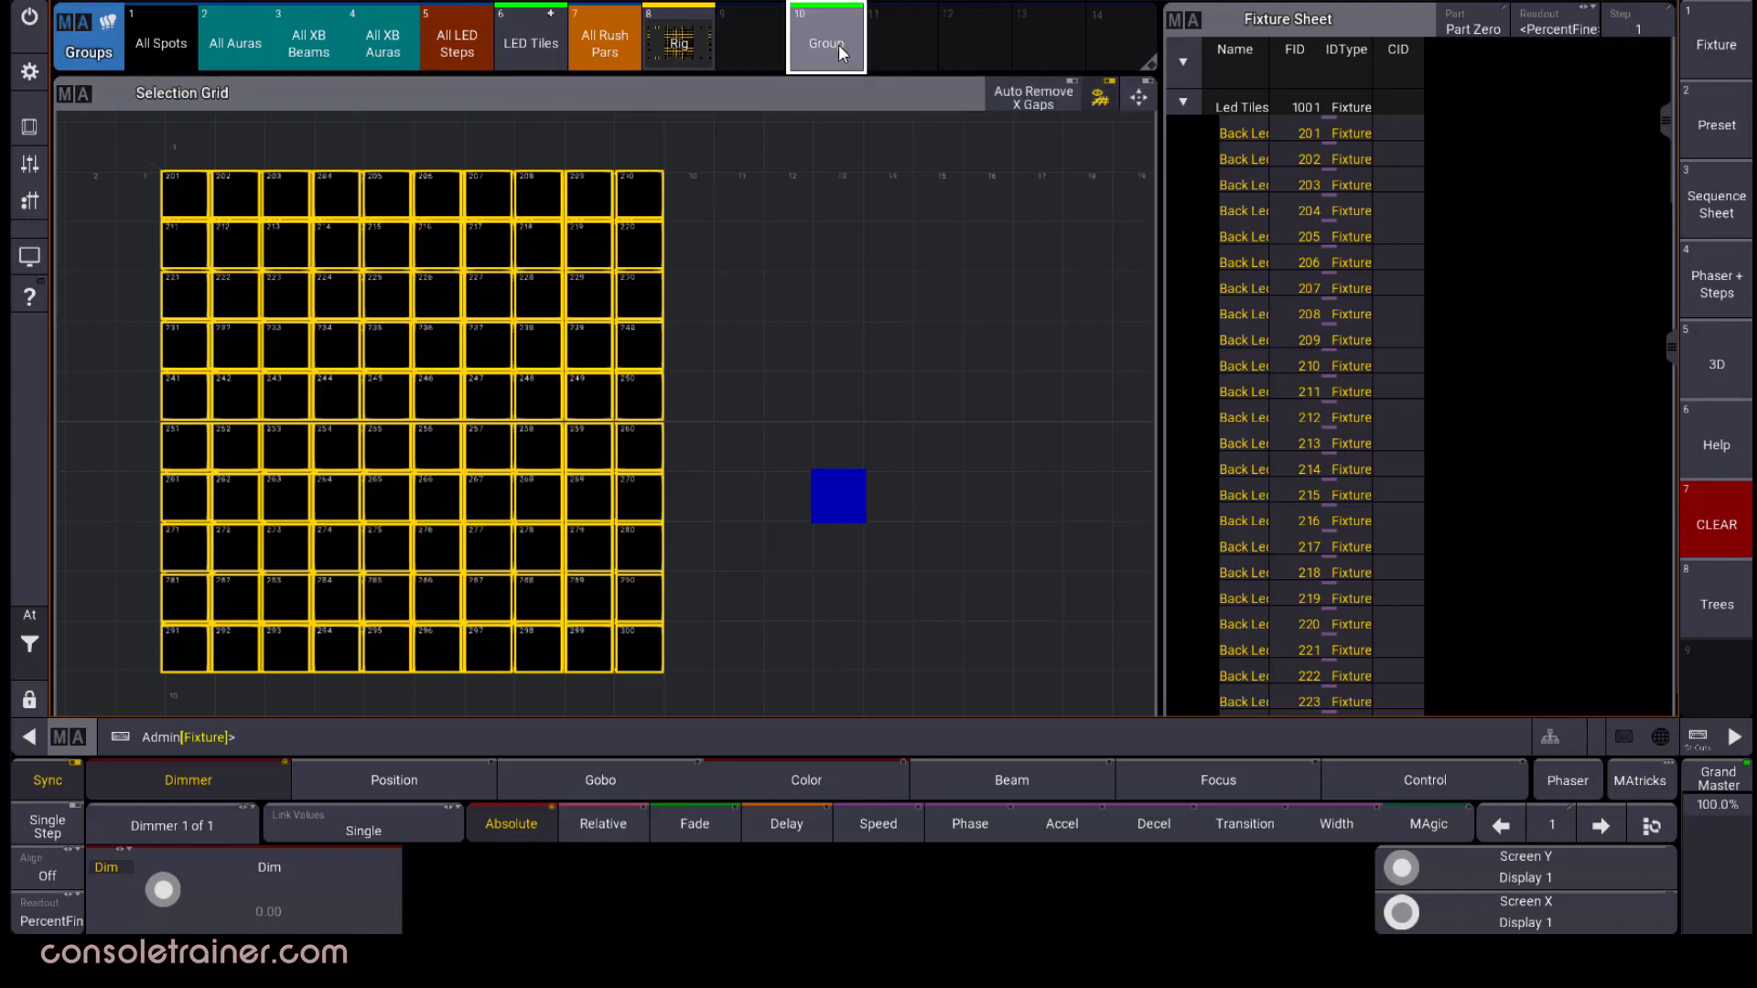
pyautogui.click(70, 737)
pyautogui.click(117, 689)
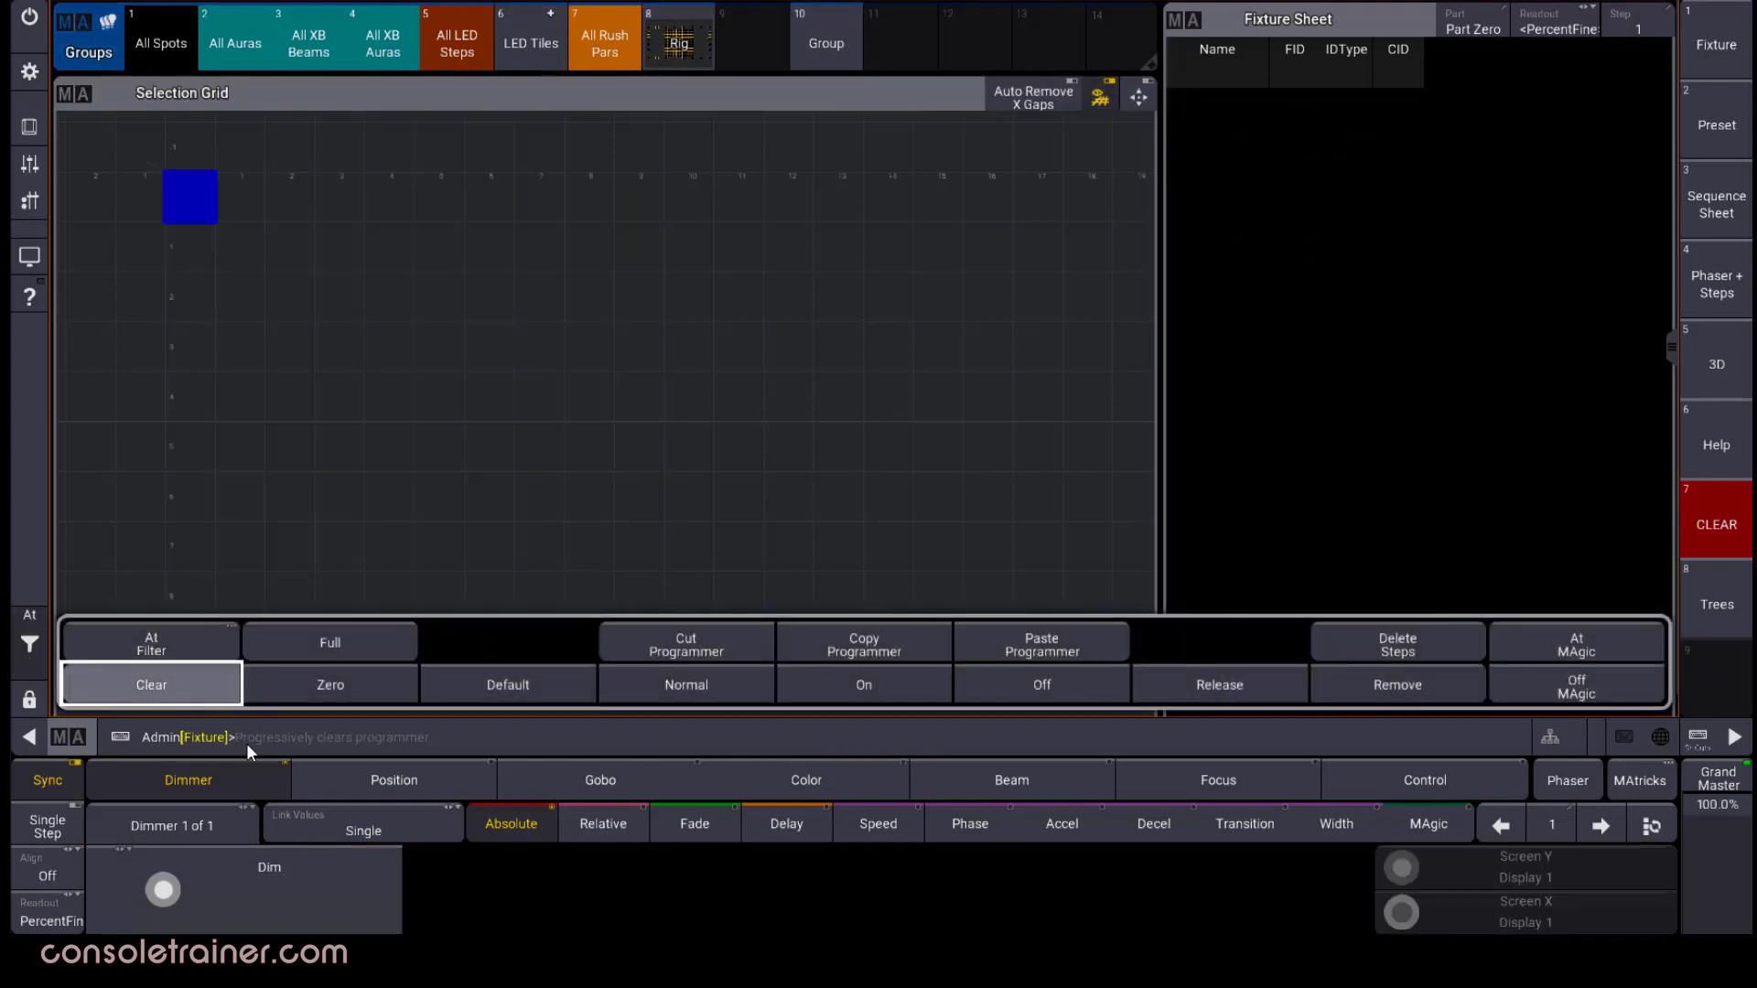
# Select fixtures 1 thru 10 from the command line
pyautogui.click(286, 740)
pyautogui.write('1 thru 10')
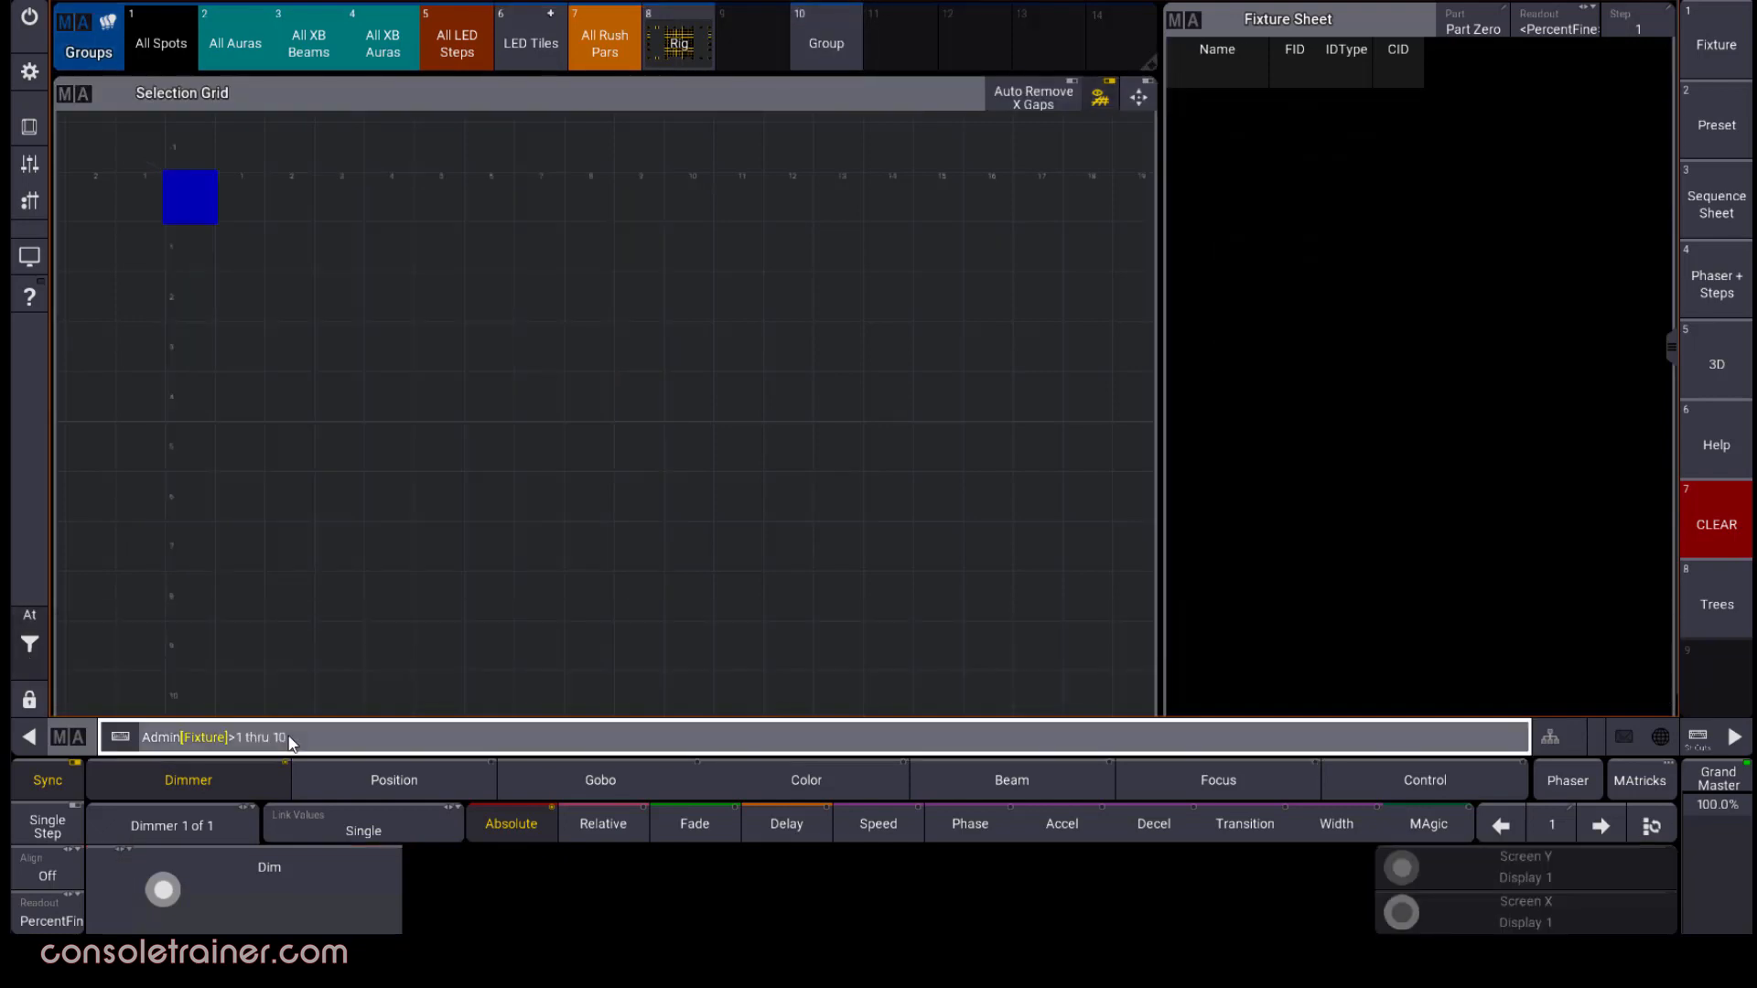
pyautogui.press('Return')
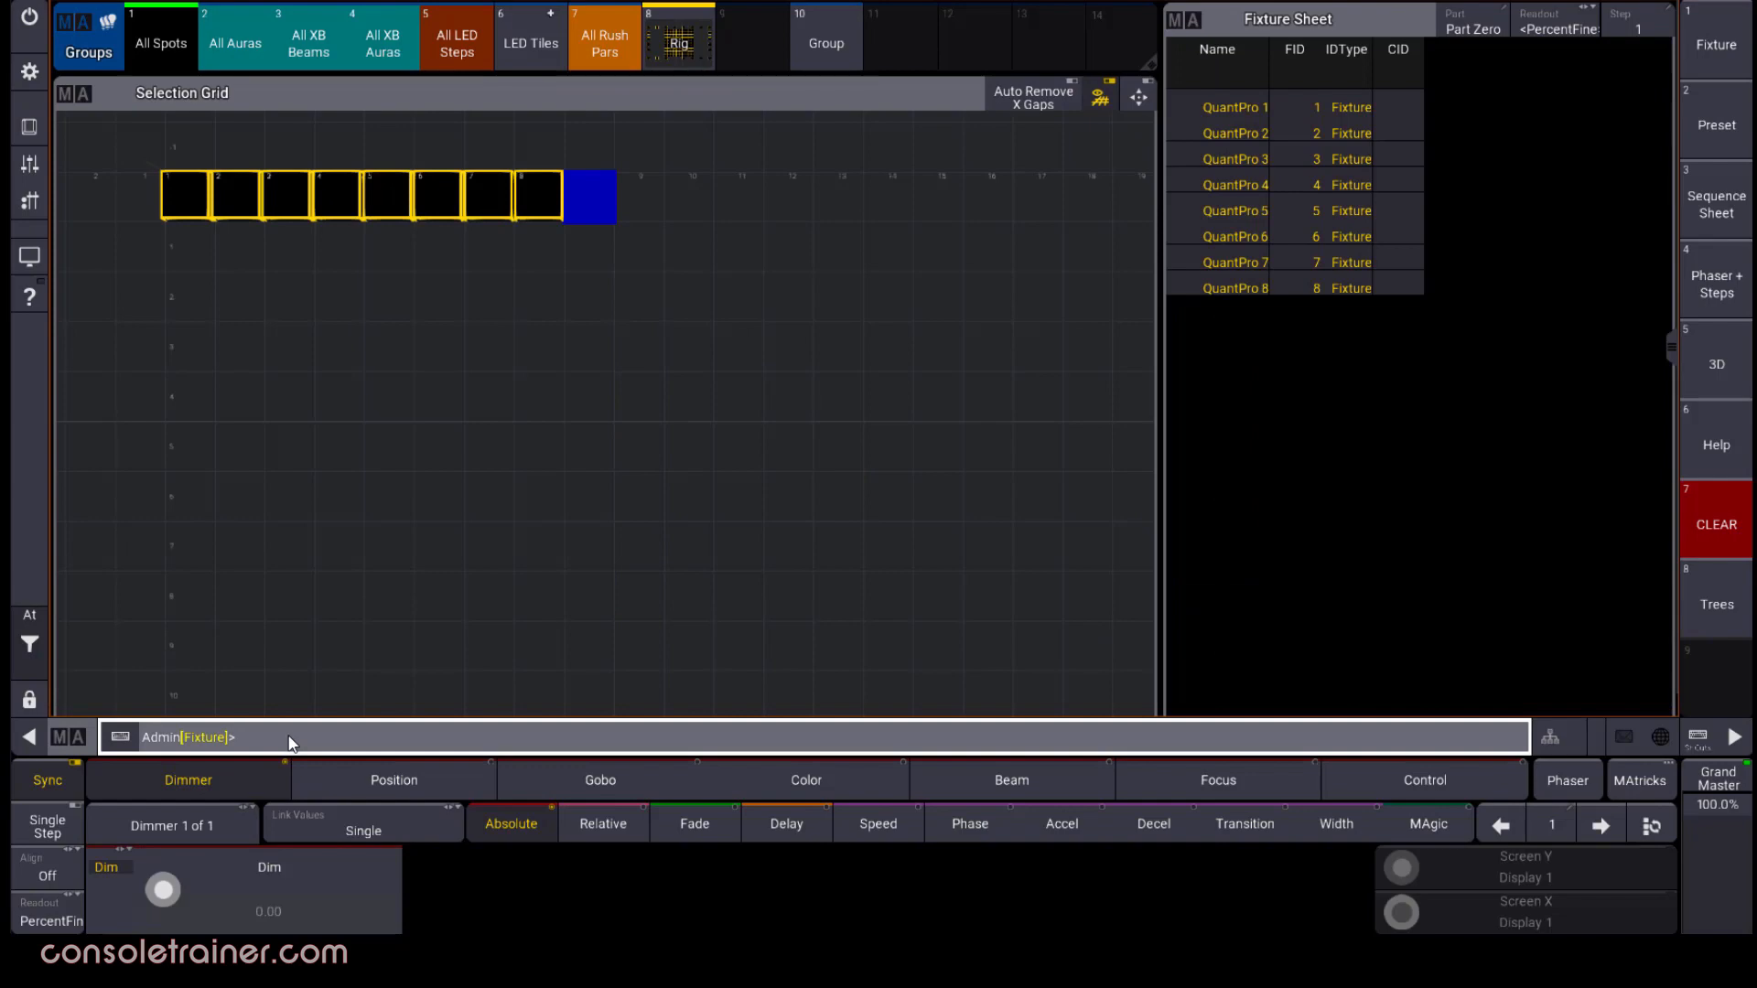
# Store the selected spots into group 10 with Merge, using the grid merge mode Append X
pyautogui.click(29, 126)
pyautogui.click(1078, 679)
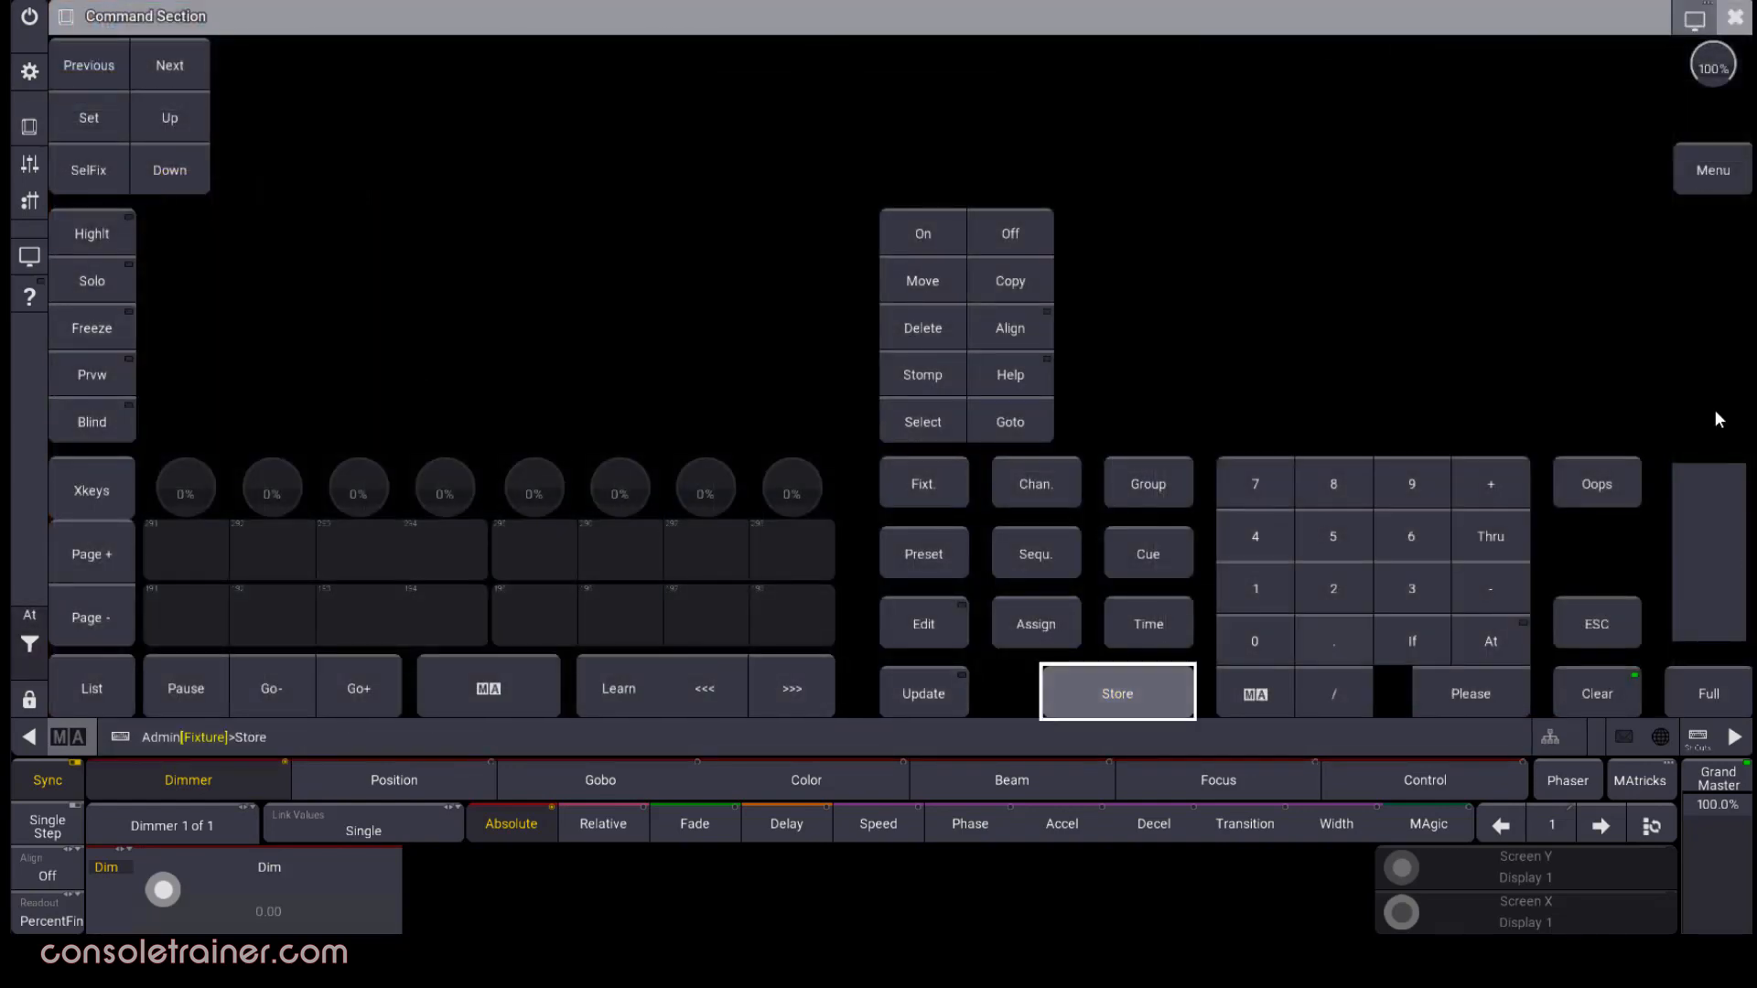
pyautogui.click(1735, 16)
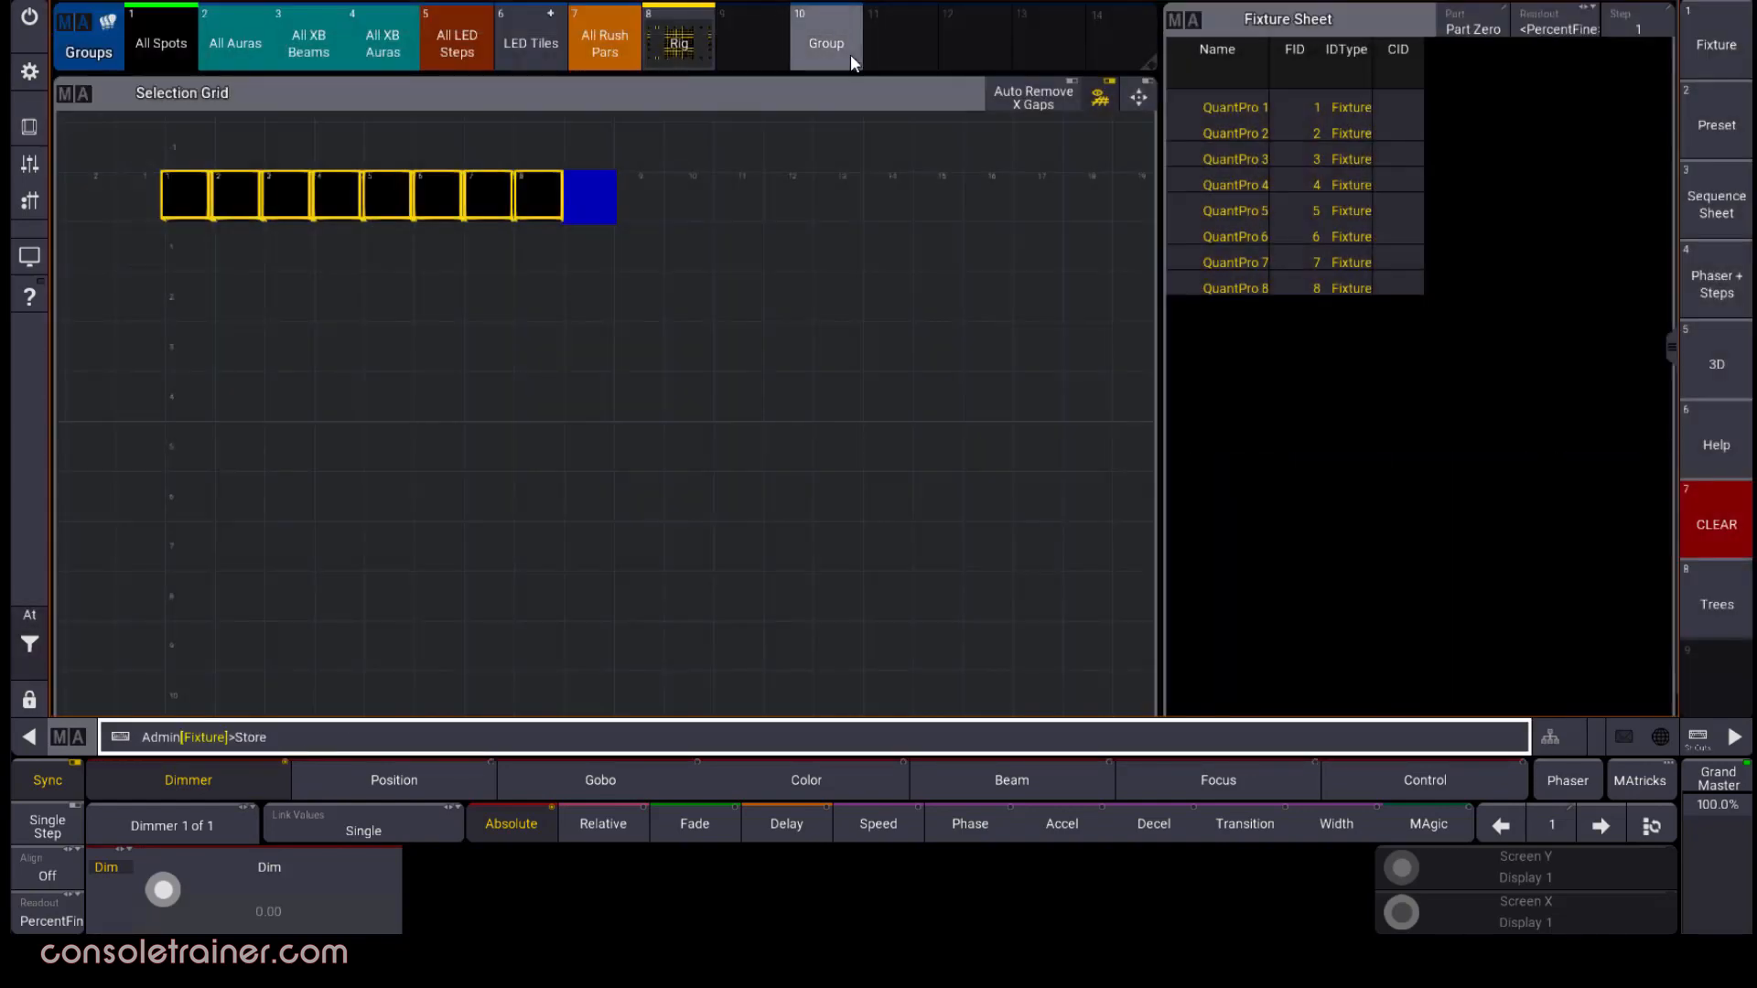
pyautogui.click(850, 53)
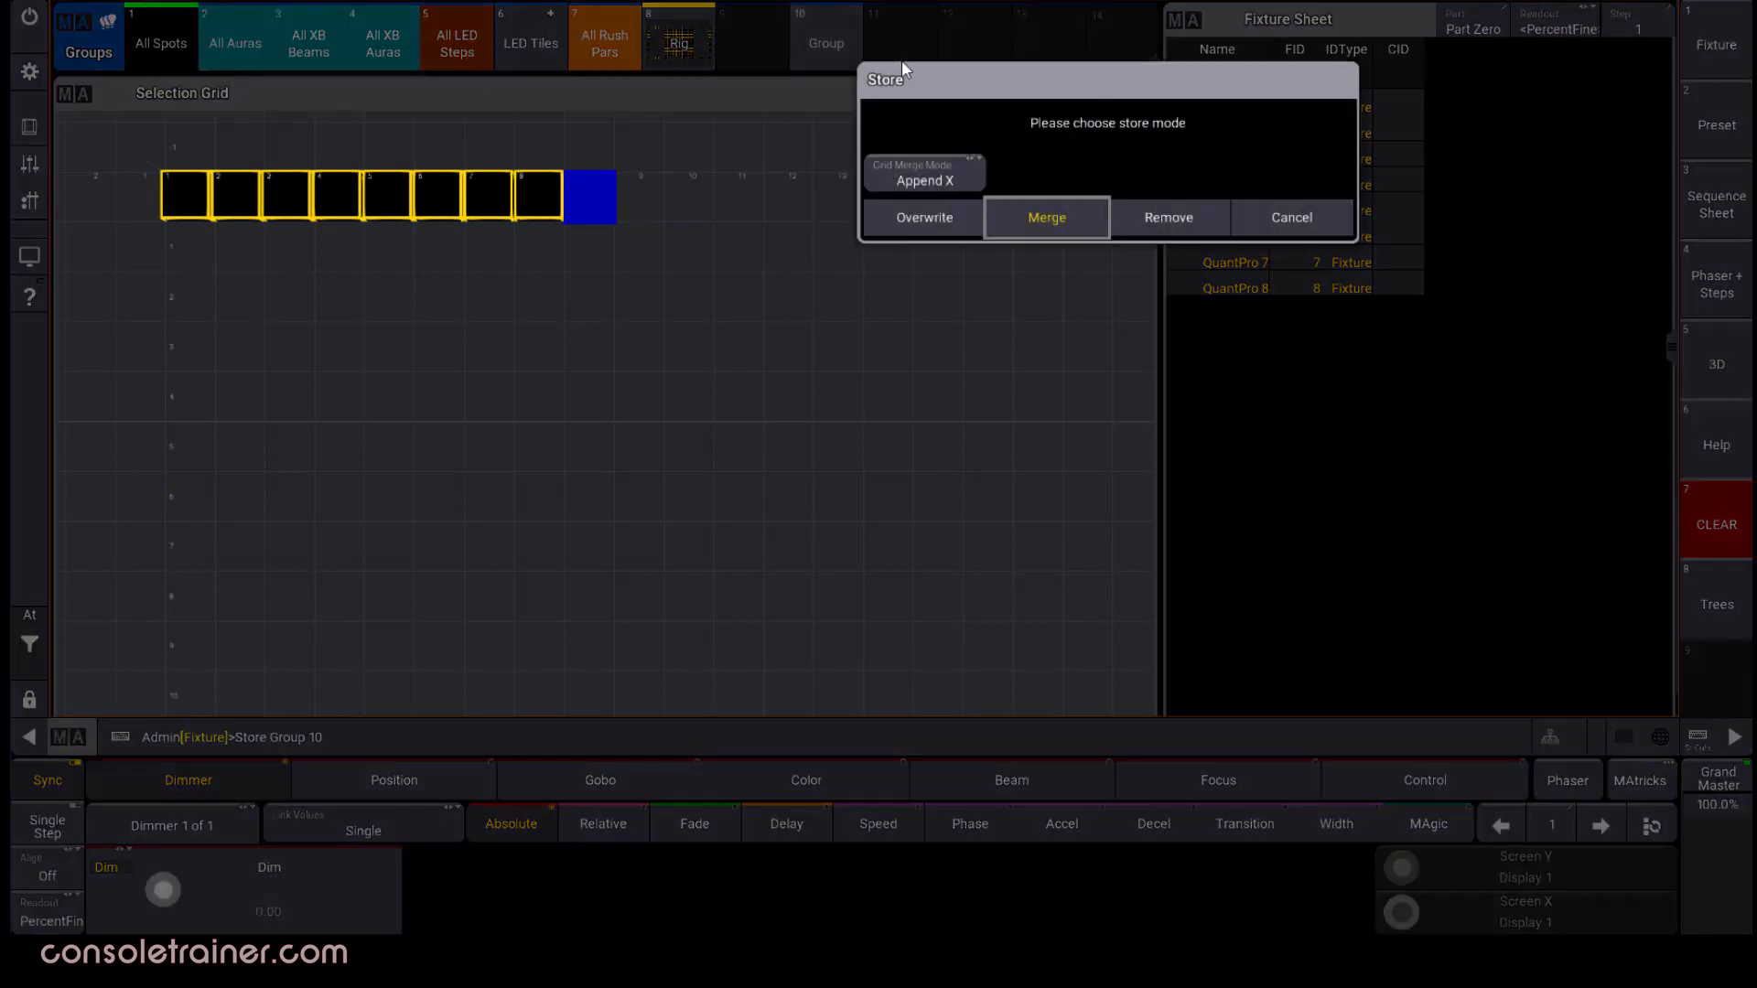
pyautogui.click(975, 176)
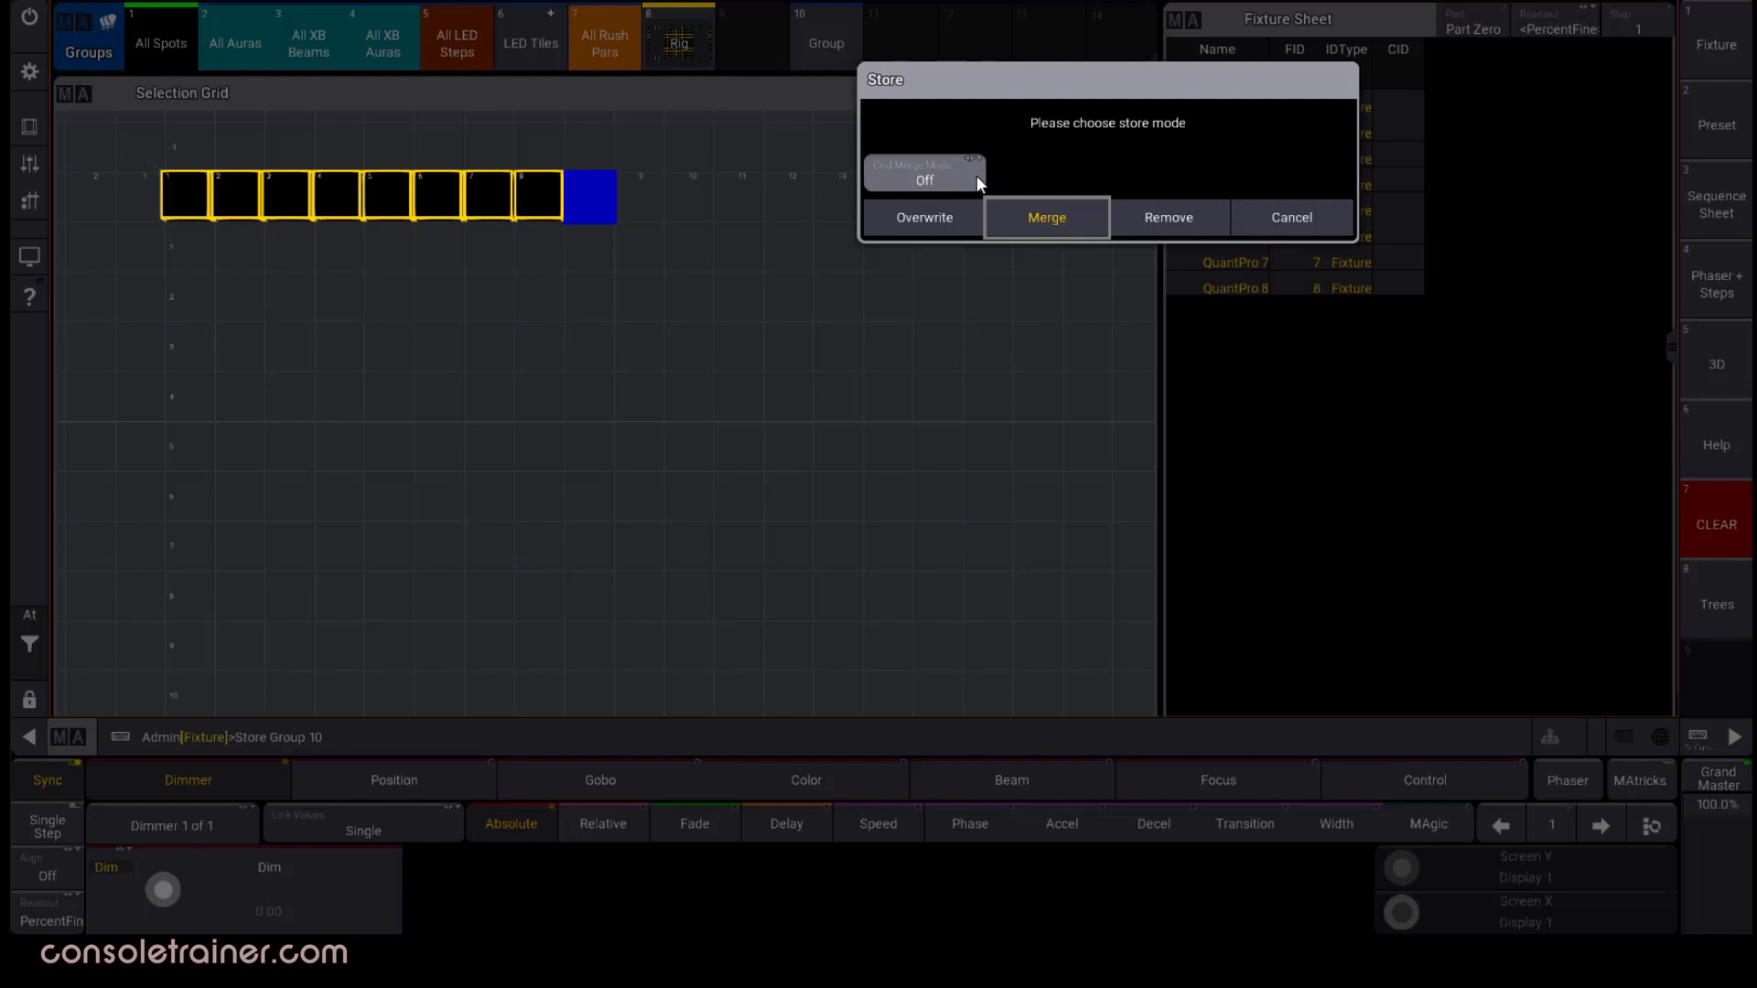
pyautogui.click(976, 180)
pyautogui.click(1057, 218)
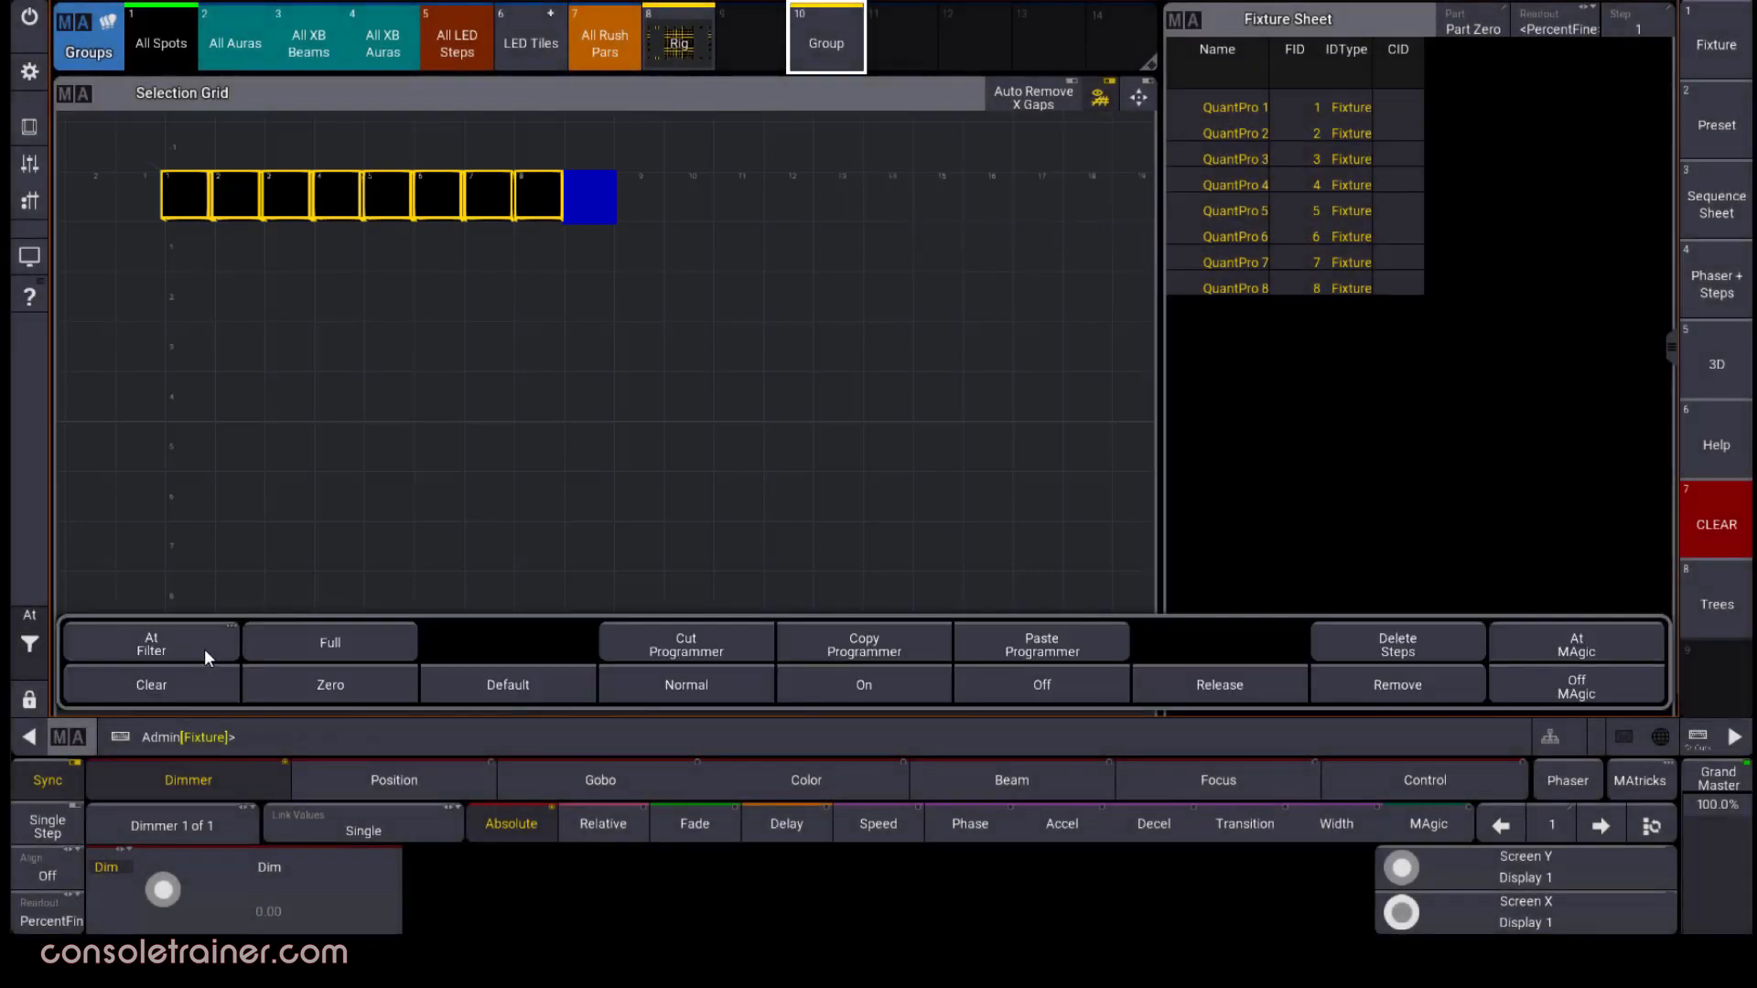
# Clear the selection and recall group 10 into the Selection Grid
pyautogui.click(151, 684)
pyautogui.click(851, 42)
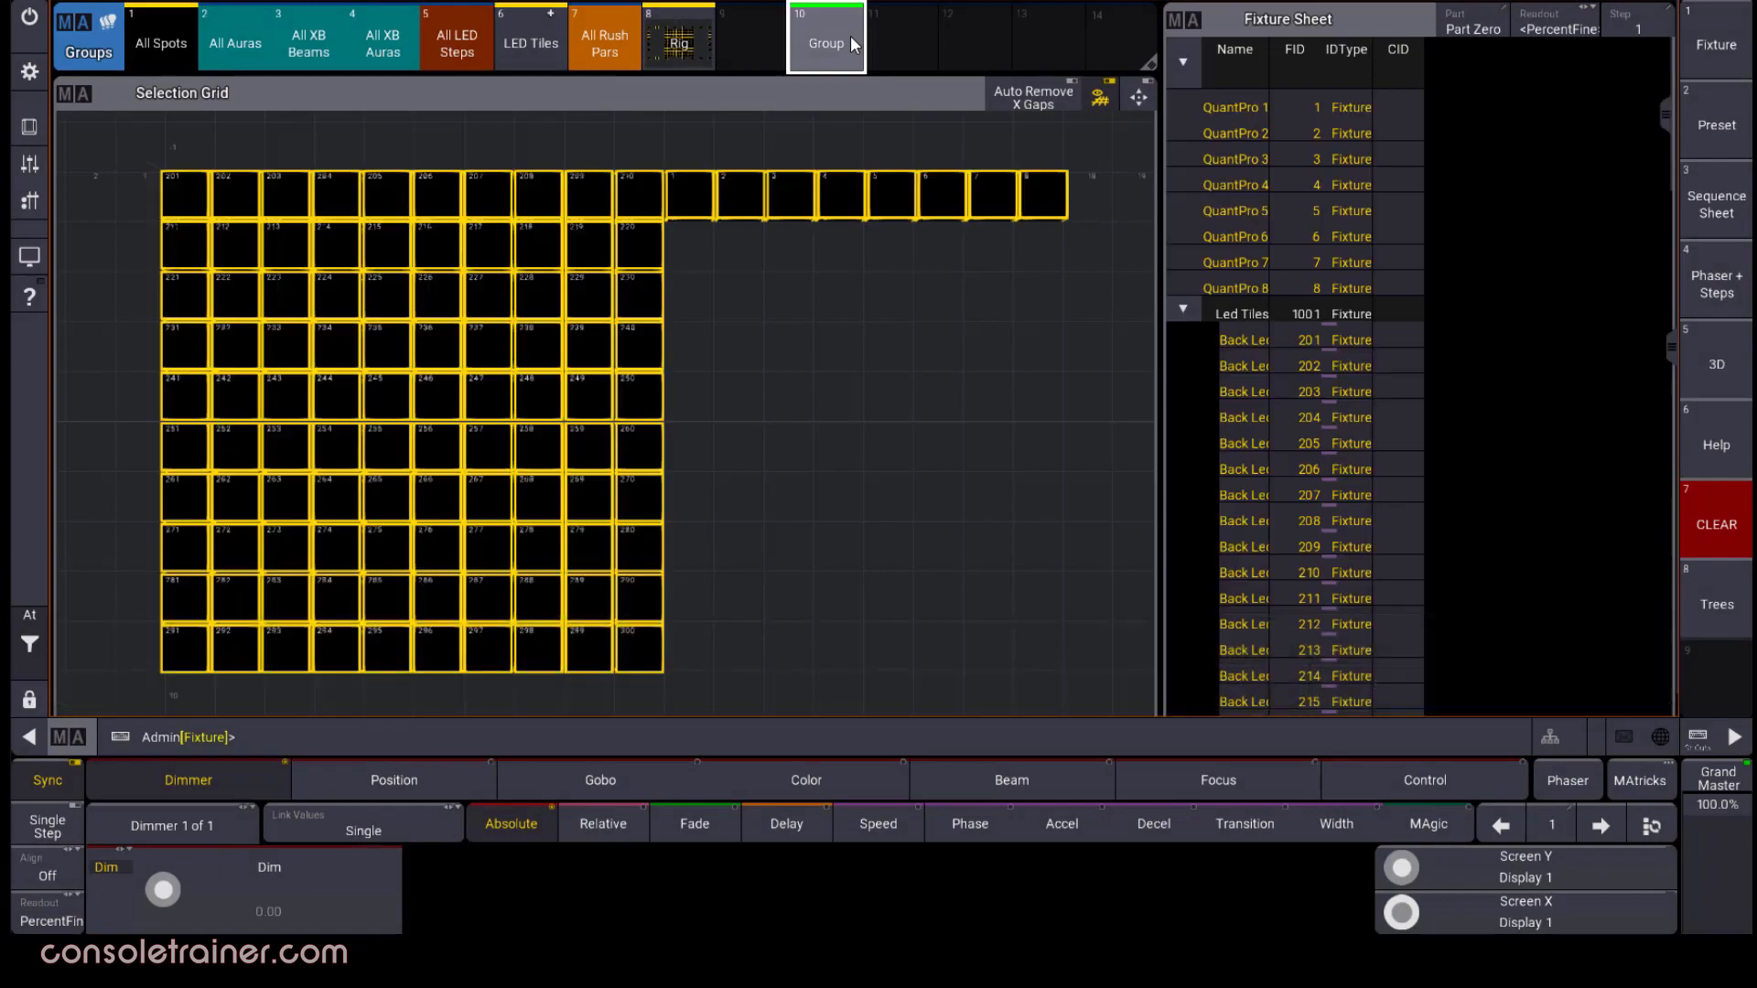